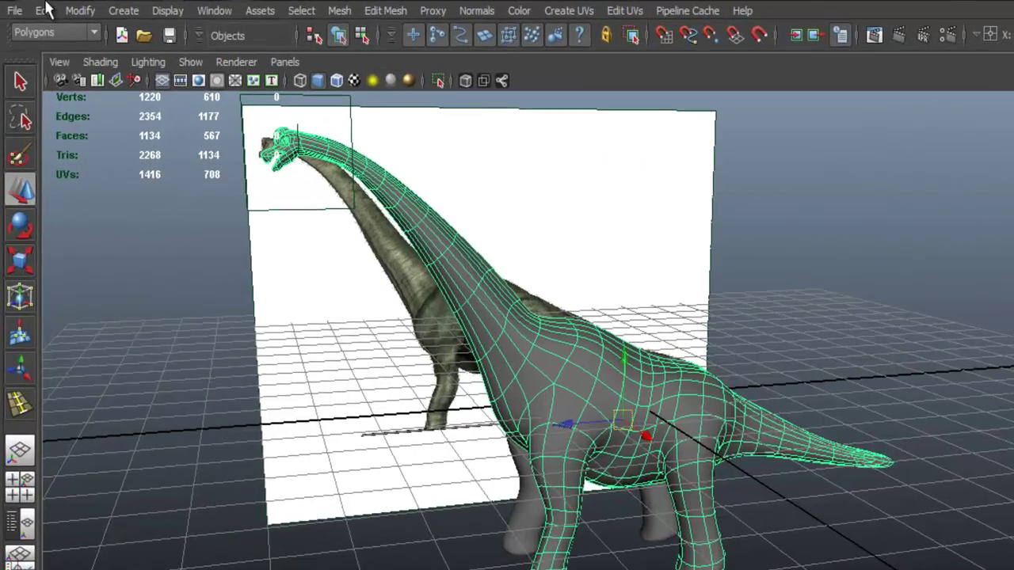
- Delete the construction history of the selected dinosaur mesh
click(36, 8)
mouse_move(129, 175)
mouse_move(226, 296)
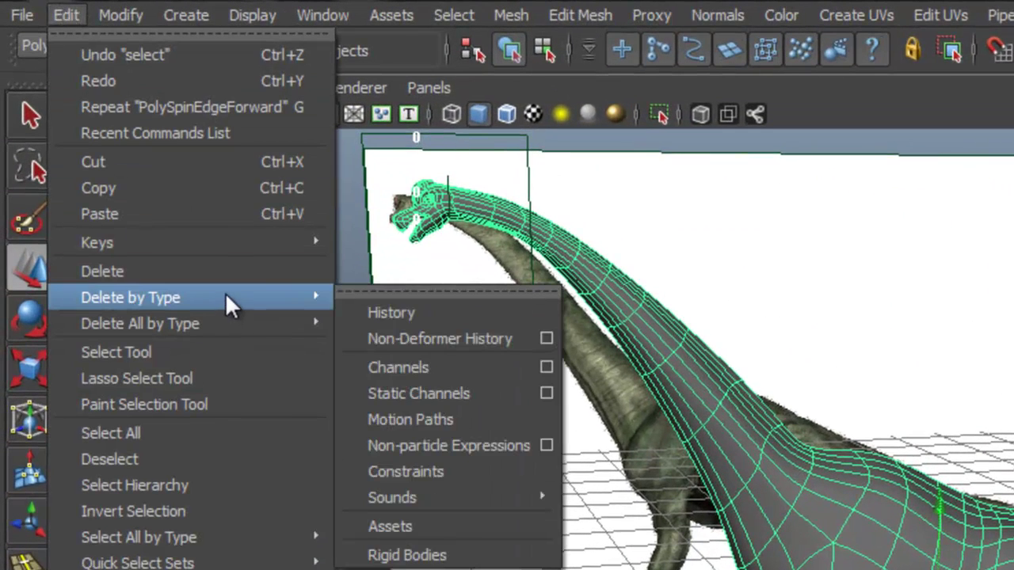
click(436, 305)
- Switch the dinosaur mesh to edge selection and select an edge on the forehead between the crest and the eye
alt+drag(445, 288, 740, 342)
alt+middle_drag(740, 342, 905, 442)
alt+right_drag(905, 441, 818, 367)
alt+middle_drag(819, 366, 907, 501)
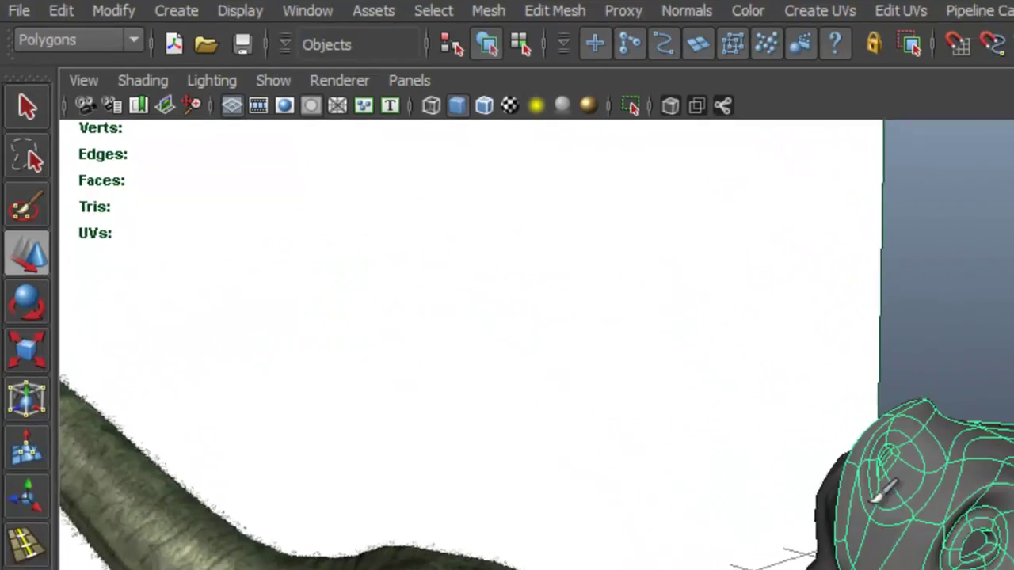
alt+drag(907, 501, 826, 465)
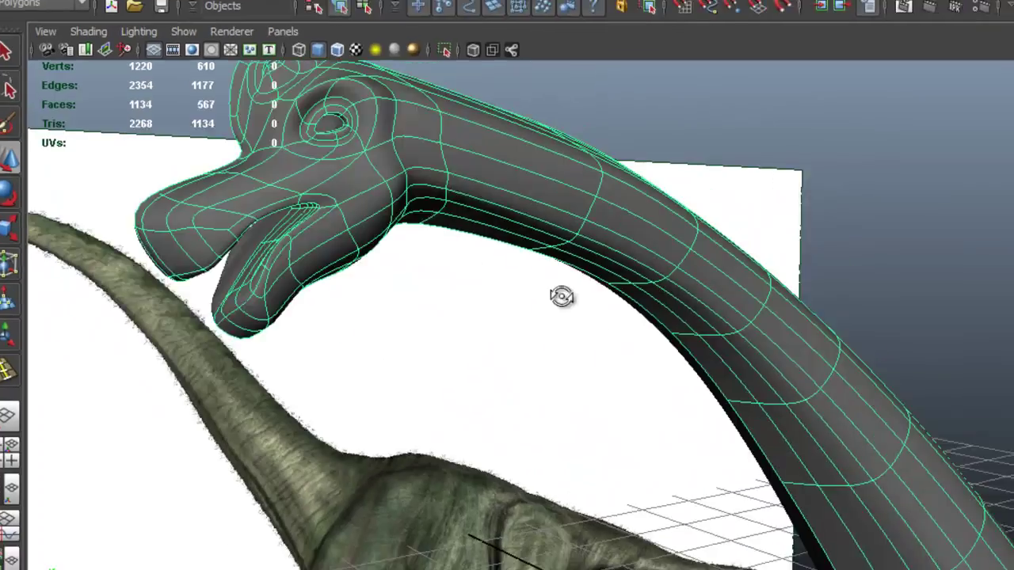
mouse_move(562, 296)
alt+mouse_down()
mouse_move(549, 299)
mouse_move(574, 303)
alt+mouse_up()
right_drag(426, 264, 415, 231)
click(420, 258)
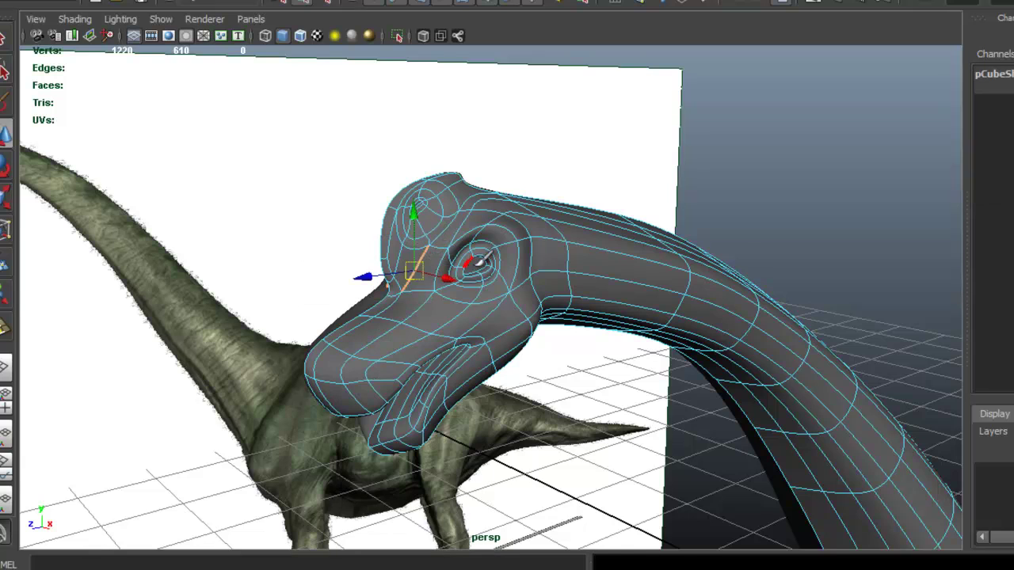
- Select the group of edges where the jaw meets the underside of the neck and frame them in the view
alt+right_drag(478, 262, 559, 271)
alt+drag(559, 270, 509, 257)
mouse_move(226, 244)
mouse_down()
mouse_move(234, 271)
mouse_move(224, 277)
mouse_up()
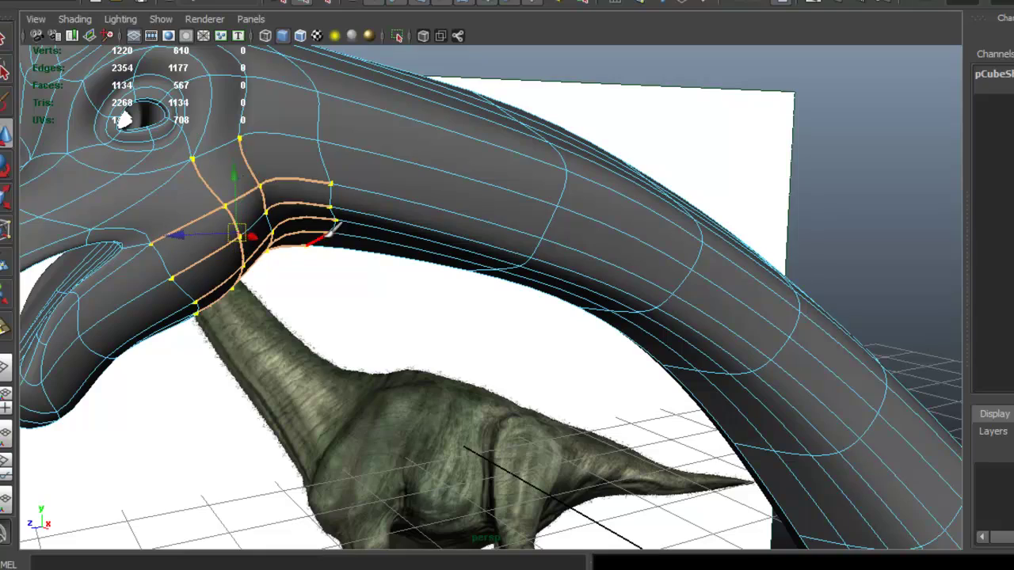
key(f)
alt+right_drag(532, 229, 462, 221)
alt+drag(462, 222, 419, 181)
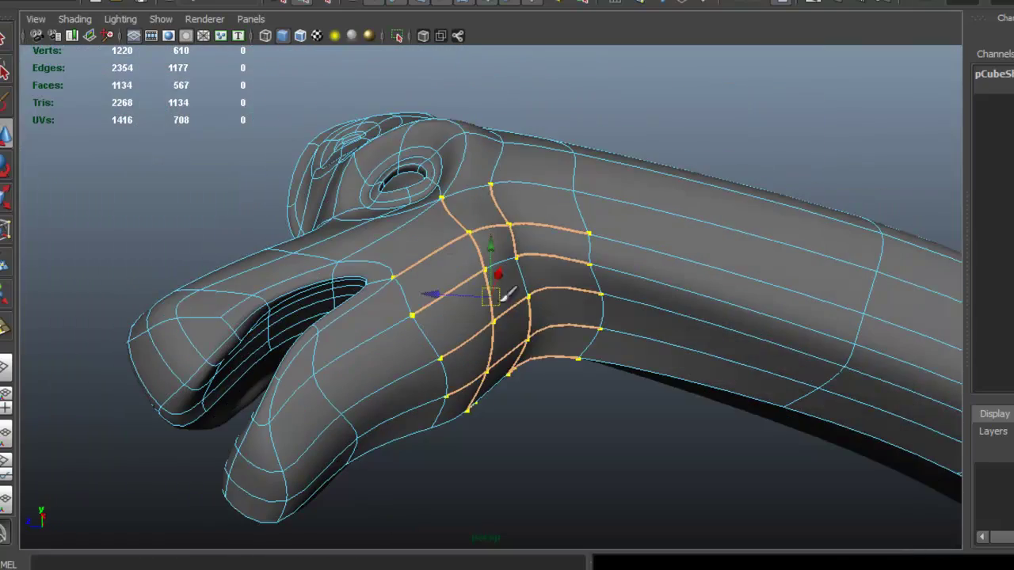
- Select an edge at the back of the head crest where it meets the neck
alt+drag(500, 321, 576, 115)
click(567, 155)
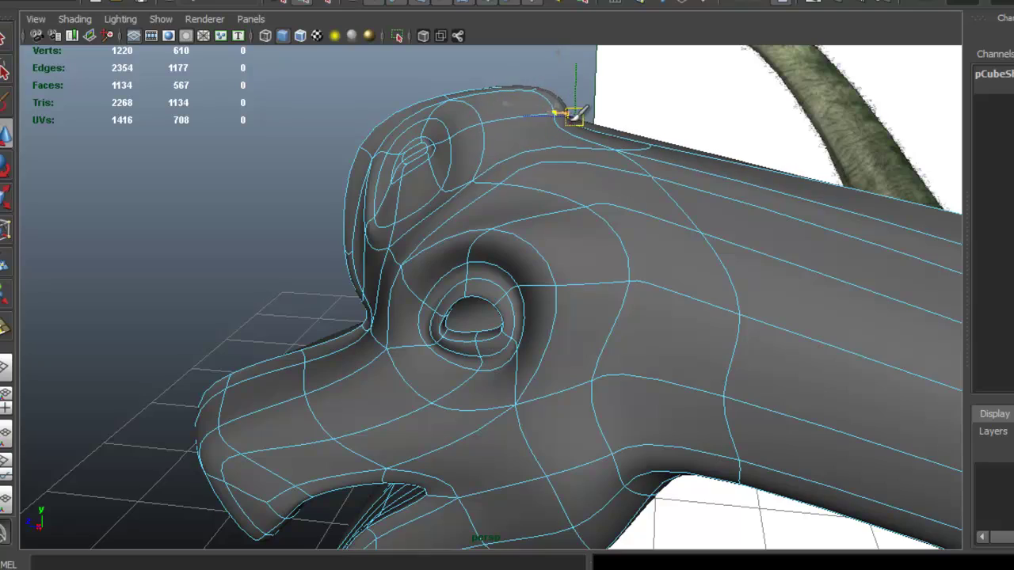
alt+drag(604, 158, 623, 153)
alt+drag(556, 147, 613, 217)
- Switch to face selection, pick the faces inside the eye opening and grow the selection twice around the socket
right_drag(547, 224, 557, 244)
scroll(590, 238, up, 4)
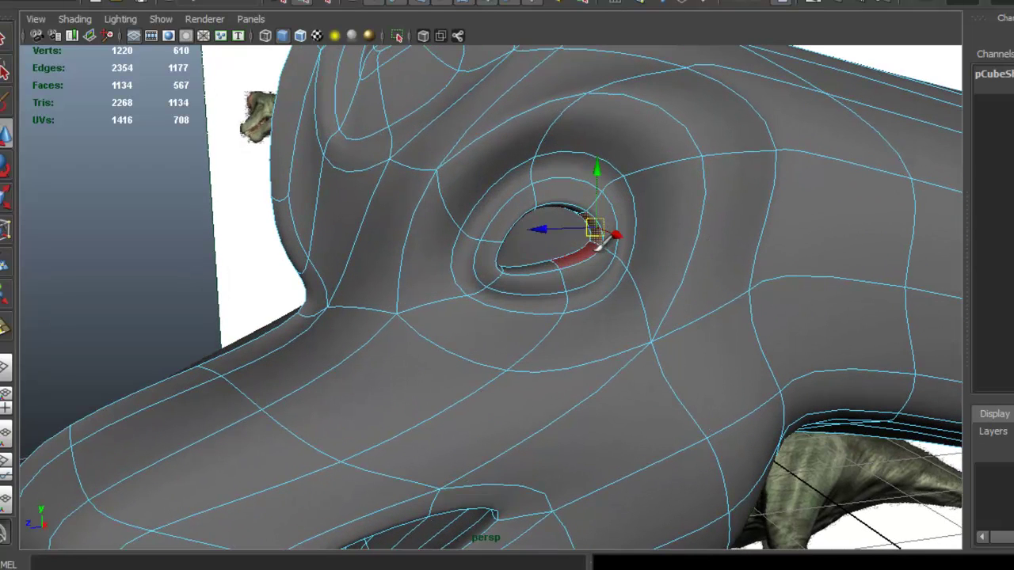
key(shift+period)
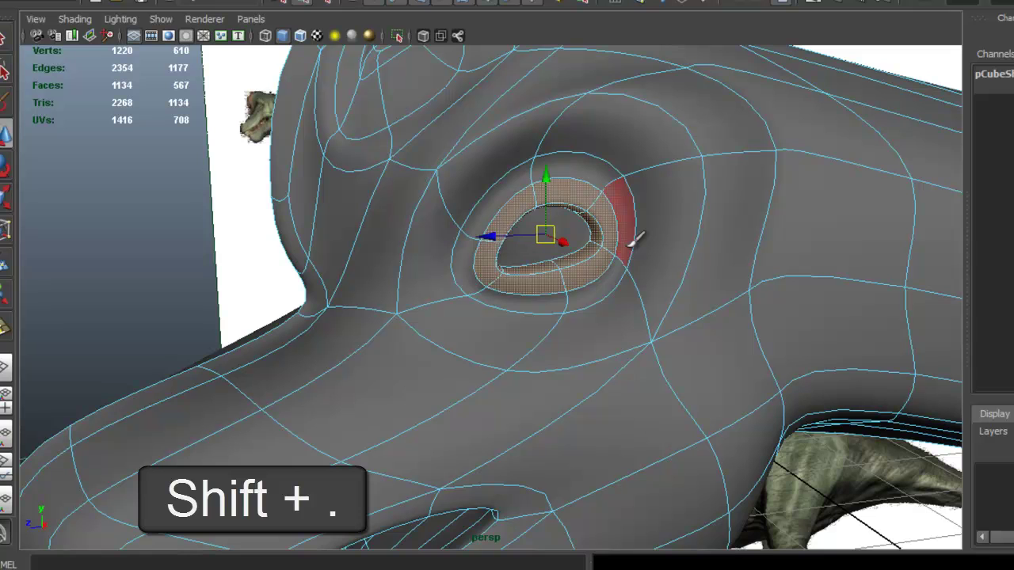
key(shift+period)
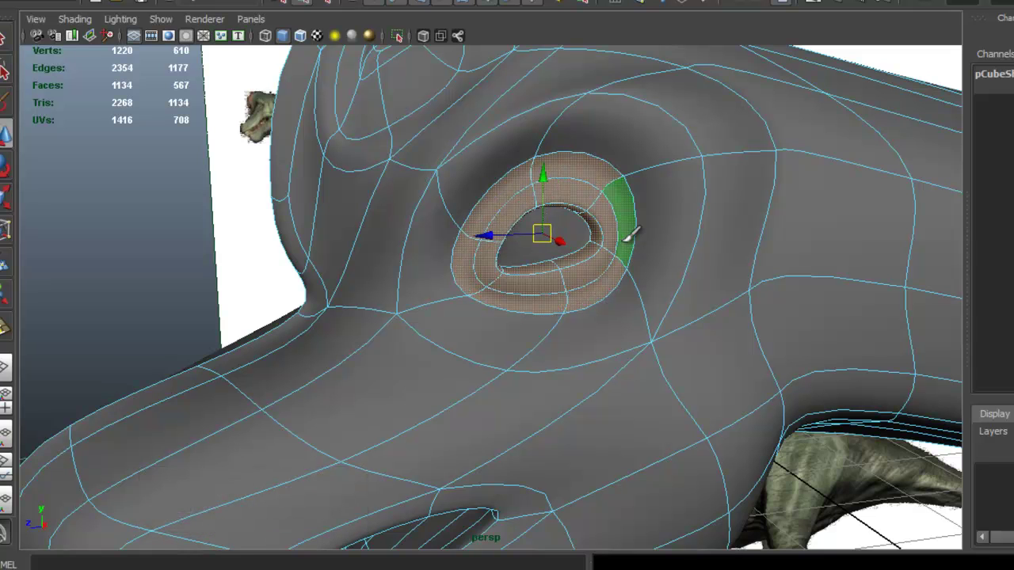
- Turn on soft selection for the faces around the eye socket
key(b)
alt+right_drag(631, 230, 588, 227)
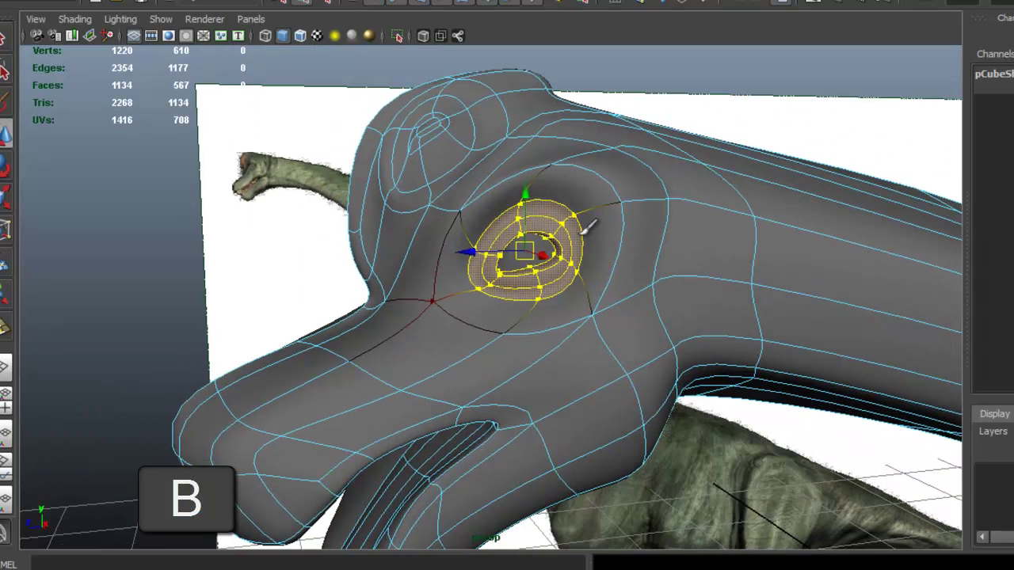
mouse_move(567, 250)
mouse_down()
mouse_move(537, 247)
mouse_move(499, 211)
mouse_move(546, 241)
mouse_move(544, 229)
mouse_move(558, 228)
mouse_move(540, 231)
mouse_move(670, 251)
mouse_move(541, 273)
mouse_up()
key(r)
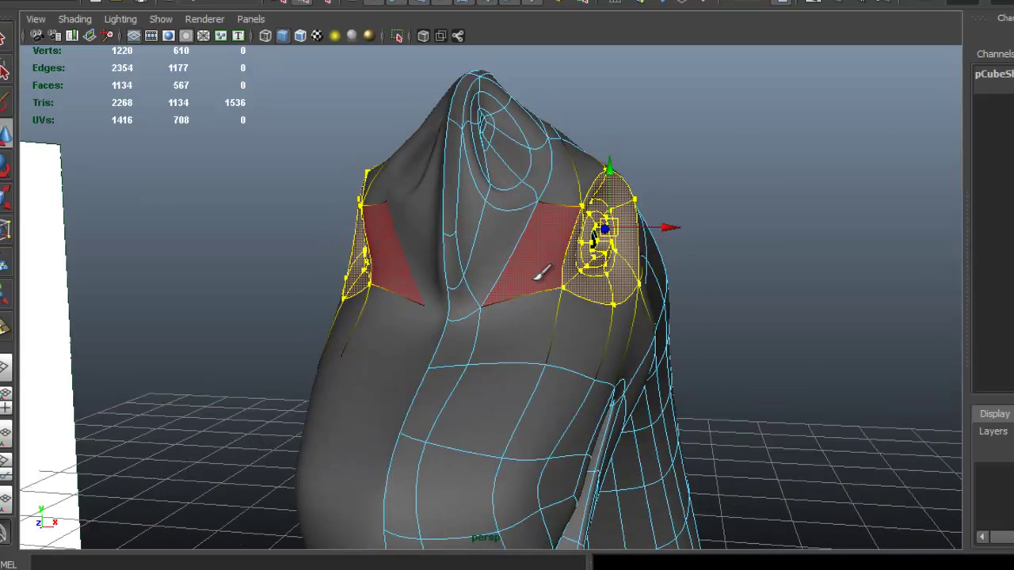
- Turn off soft selection and switch the head mesh back to edge selection
key(b)
right_drag(537, 252, 539, 215)
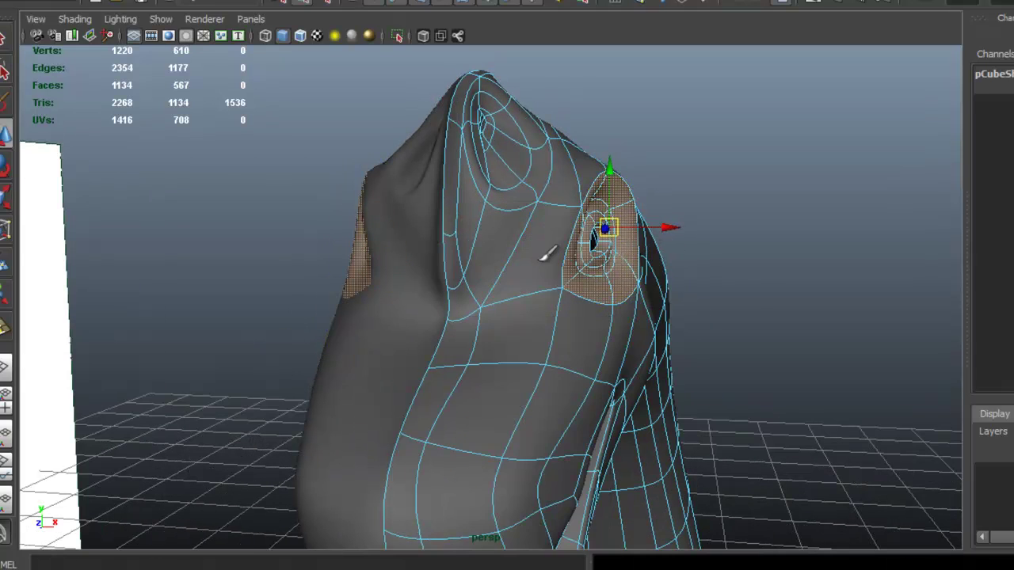
click(564, 270)
drag(580, 244, 594, 199)
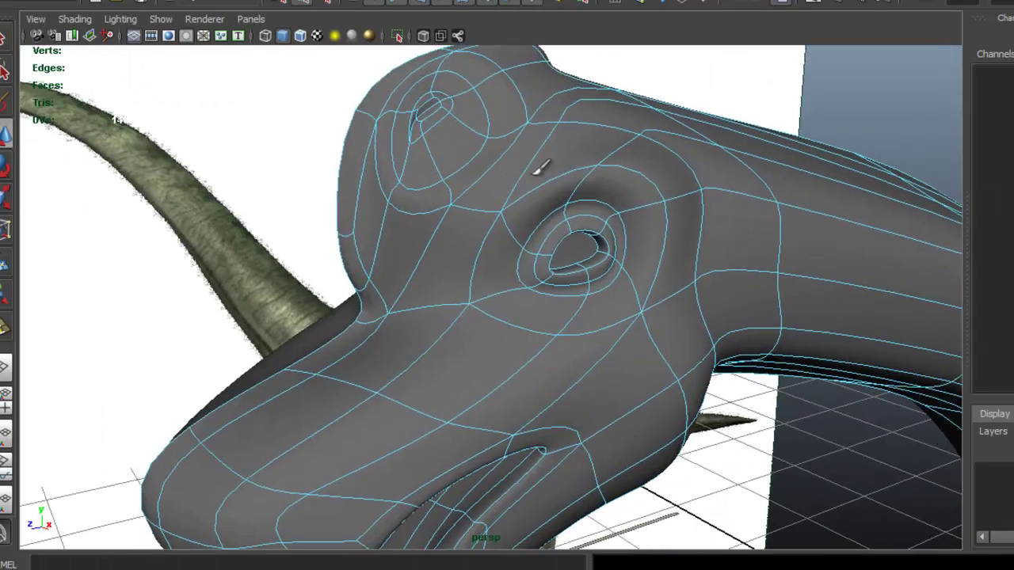
- Examine the edge flow between the eye socket and the crest on the forehead
scroll(535, 174, up, 1)
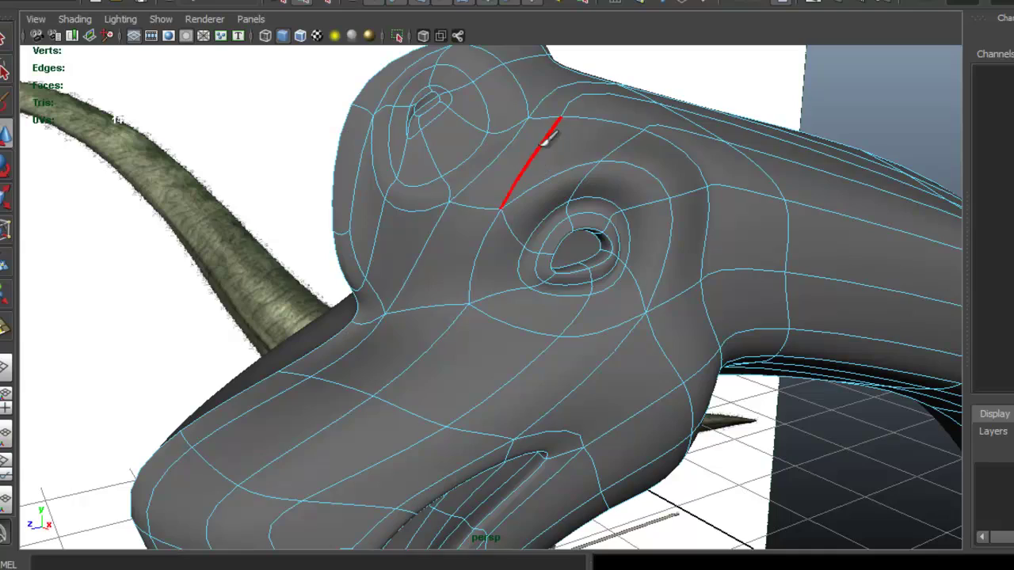
alt+drag(551, 136, 407, 215)
click(513, 139)
click(407, 213)
click(450, 261)
alt+drag(450, 259, 418, 258)
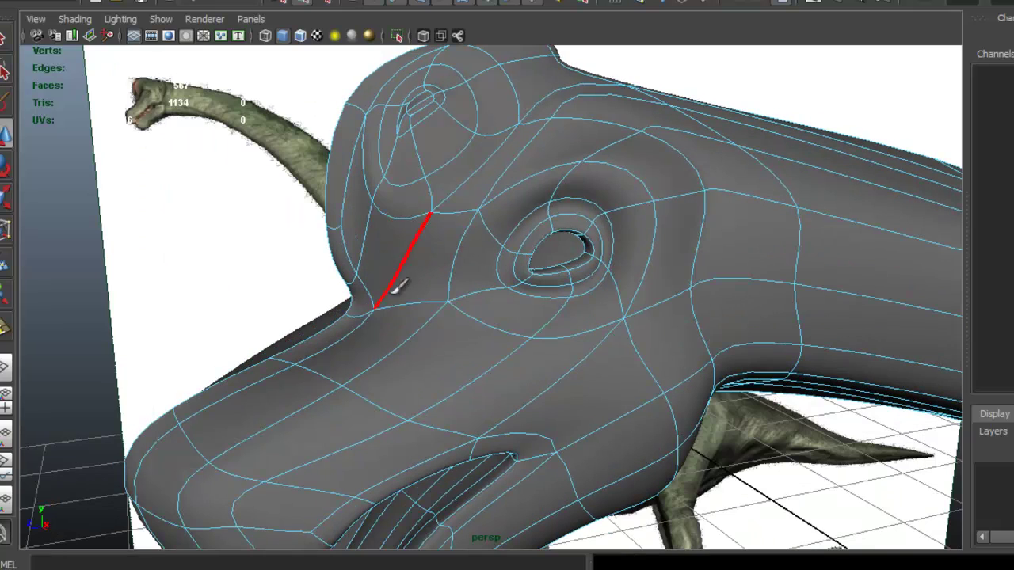
- Select the edges down the front of the head crest to check their flow, and clear the selection
click(358, 315)
alt+drag(356, 312, 364, 296)
click(349, 263)
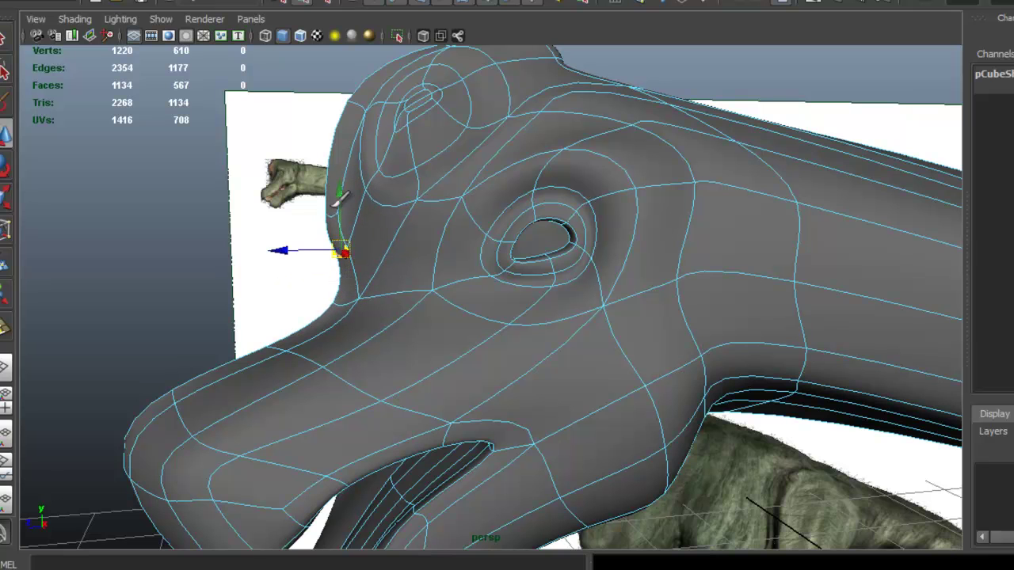
drag(333, 226, 330, 210)
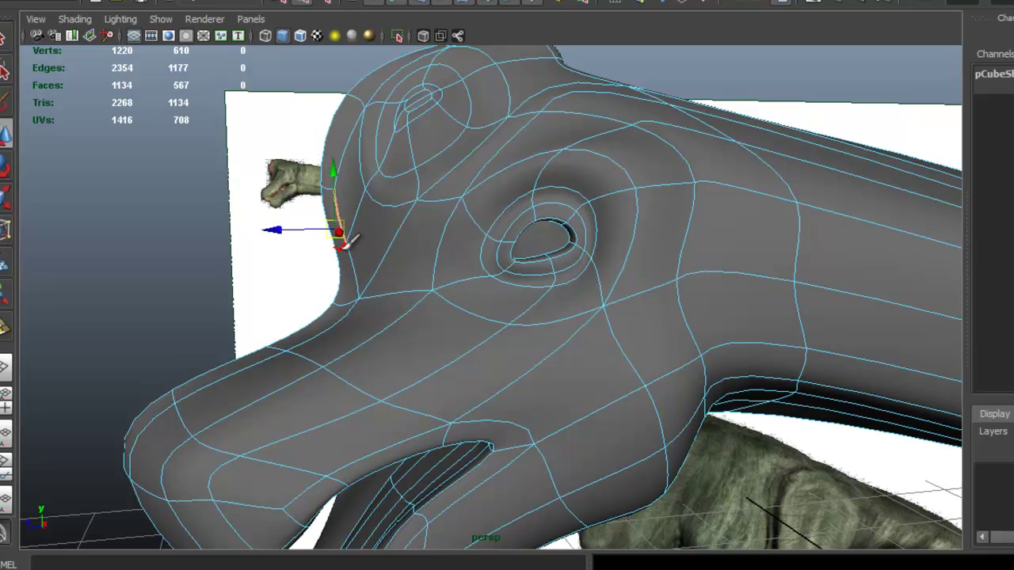
double_click(343, 249)
click(341, 250)
click(356, 248)
alt+drag(357, 247, 401, 323)
click(362, 244)
- Switch to the reference photos, study the blue open-mouthed head and the head collage, and return to the Maya model
click(420, 568)
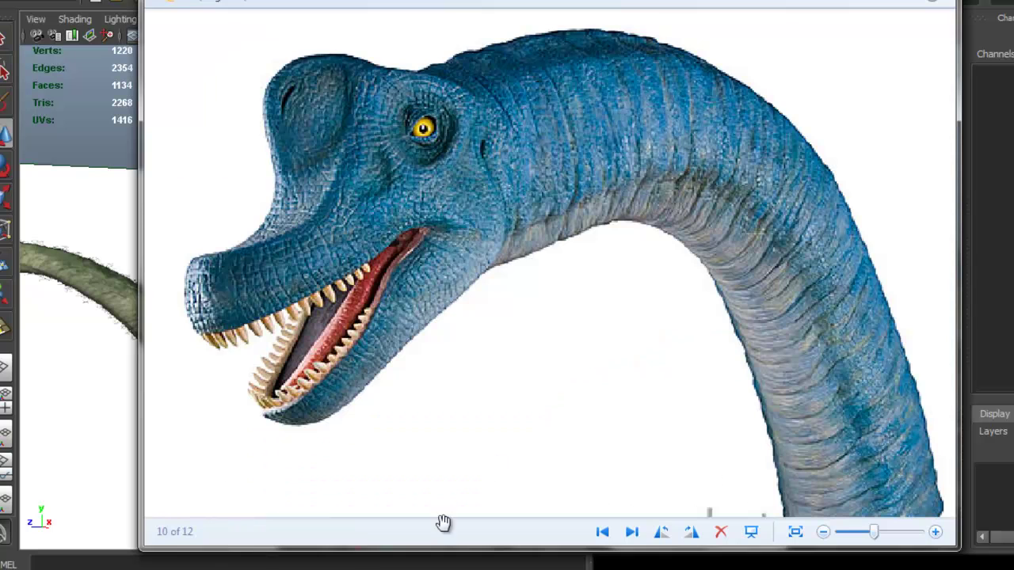
click(611, 534)
click(611, 534)
click(611, 534)
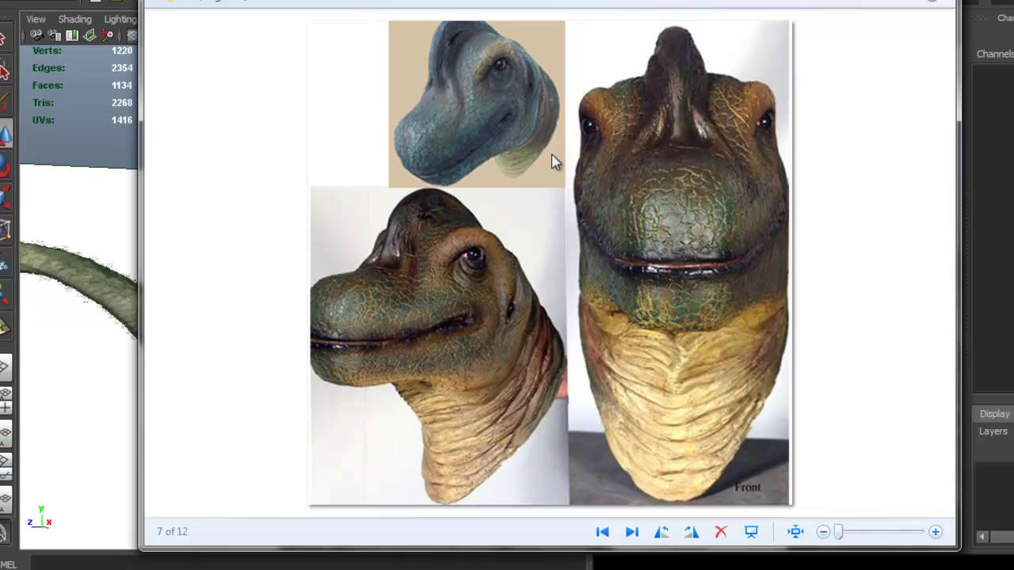
scroll(754, 141, up, 2)
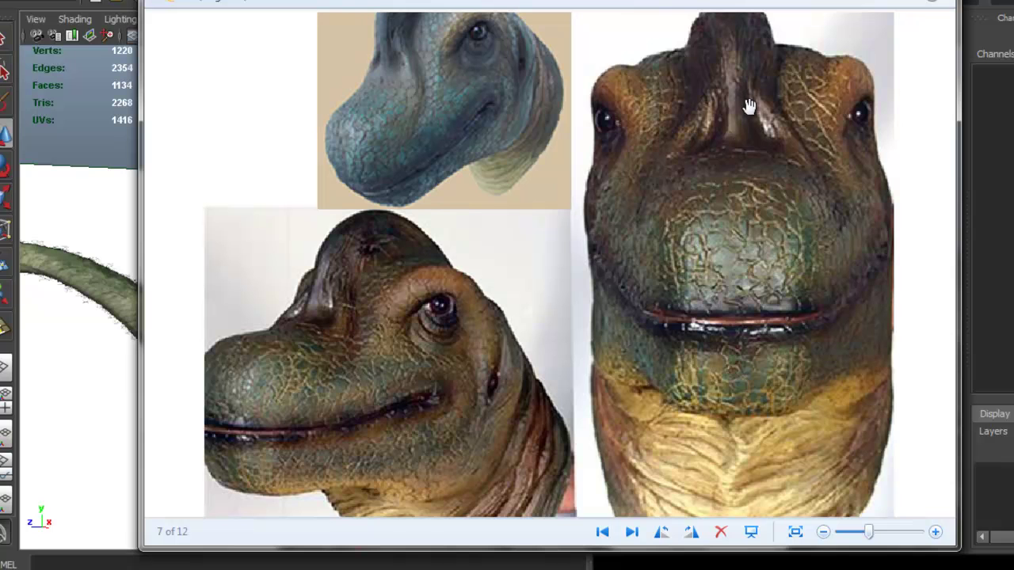
scroll(511, 93, down, 1)
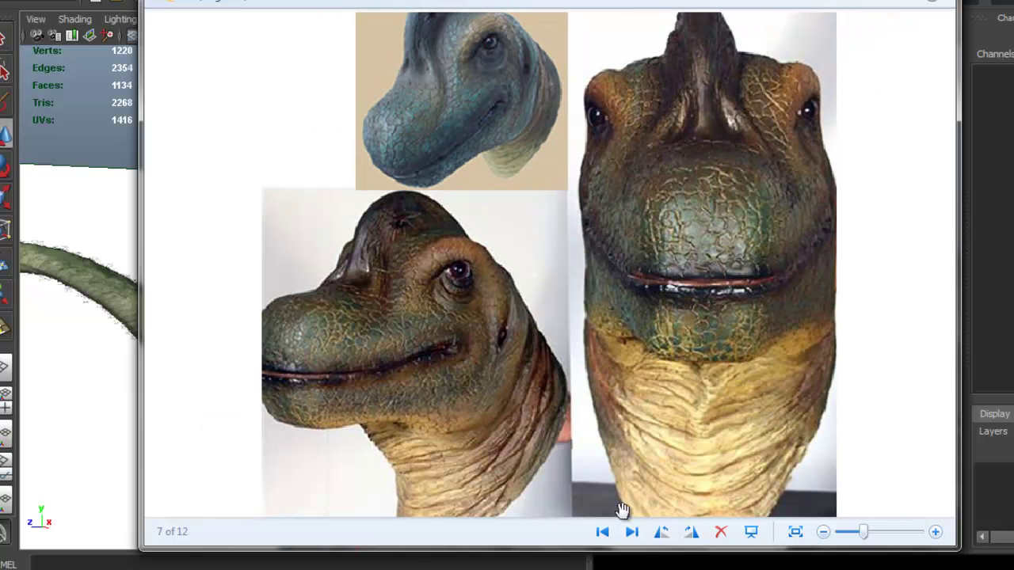
click(632, 533)
click(632, 532)
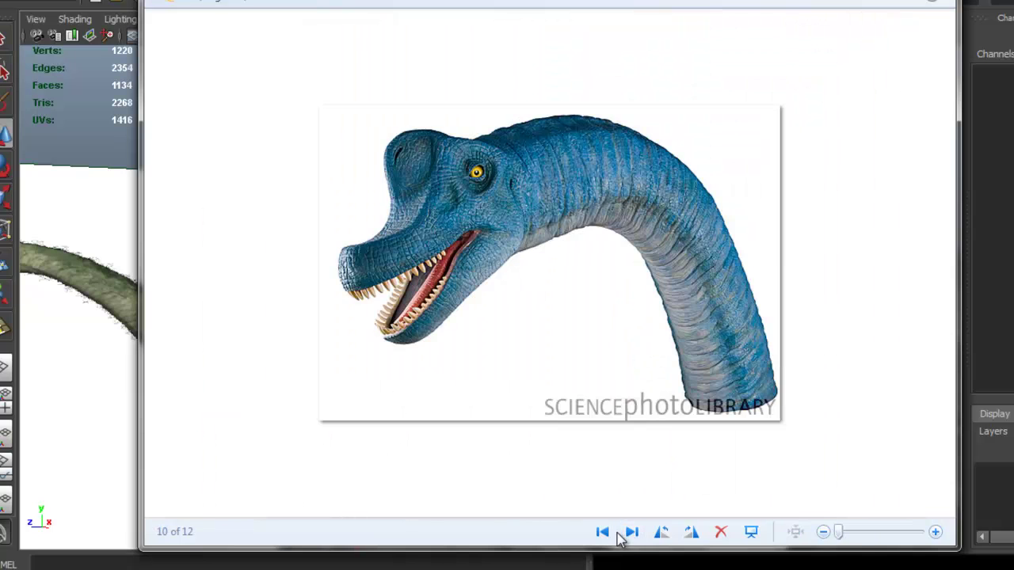
key(alt+Tab)
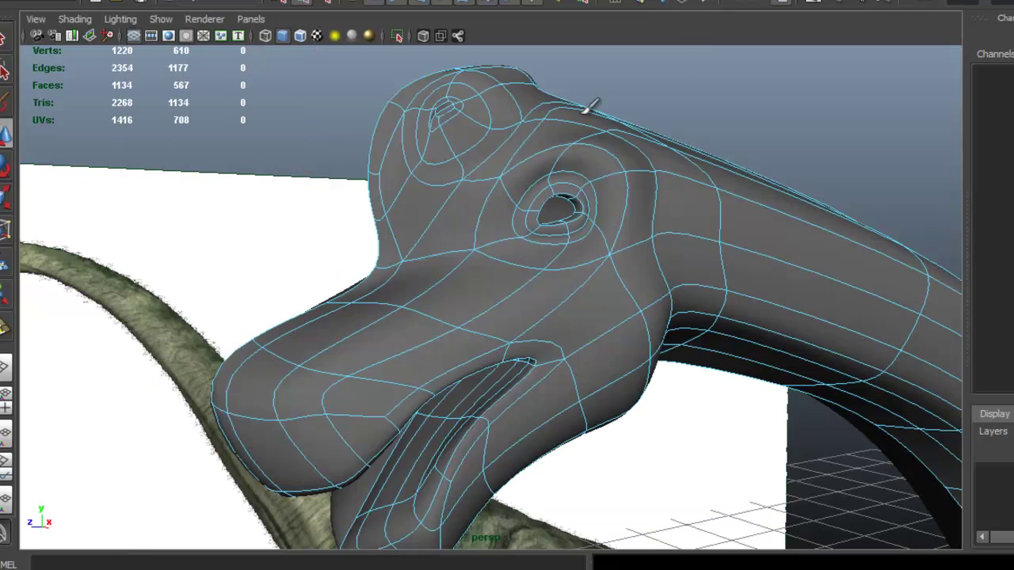
alt+drag(543, 187, 475, 211)
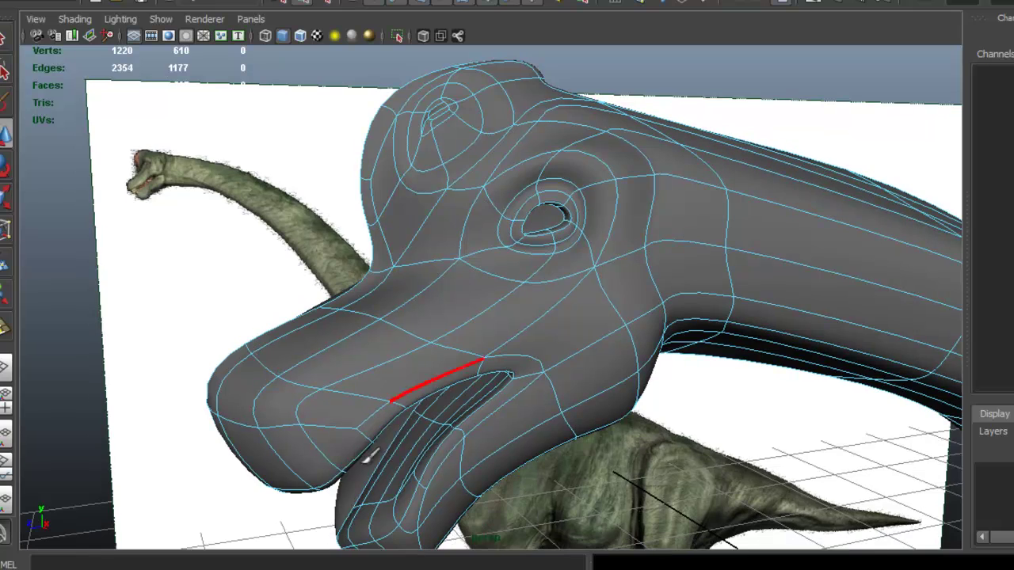
- Go back to the reference collage, enlarge it to study the front view of the crest base, and return to Maya
key(alt+Tab)
click(602, 532)
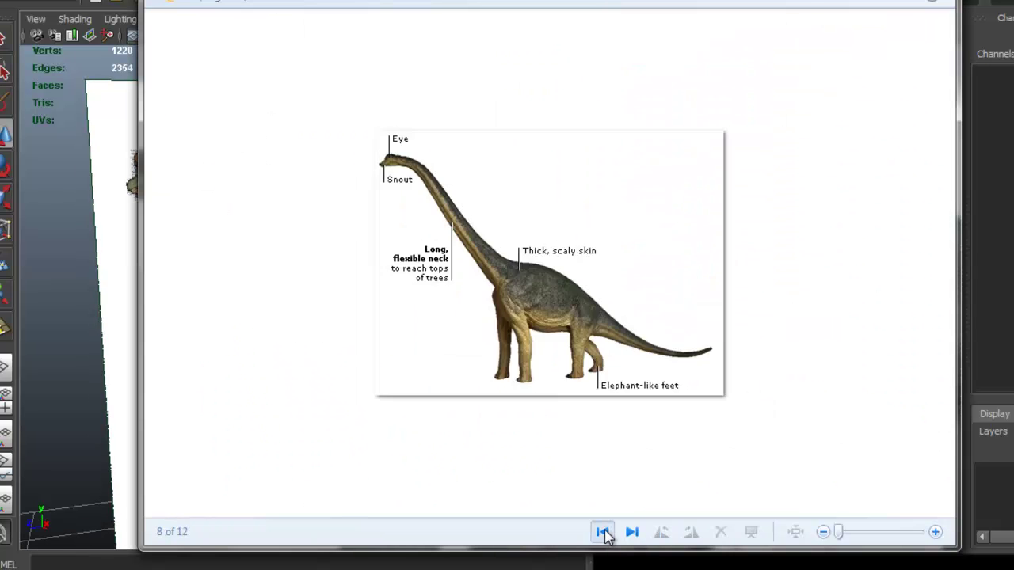
click(603, 532)
click(603, 532)
scroll(690, 158, up, 1)
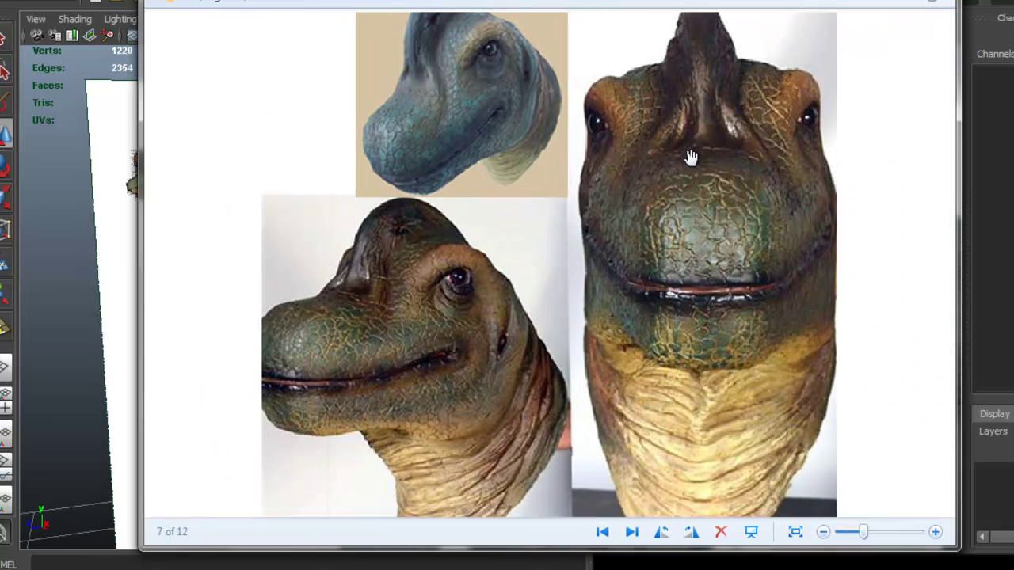
key(alt+Tab)
- Switch to vertex selection and reposition the mirrored vertices at the base of the crest above the snout
alt+drag(464, 202, 594, 194)
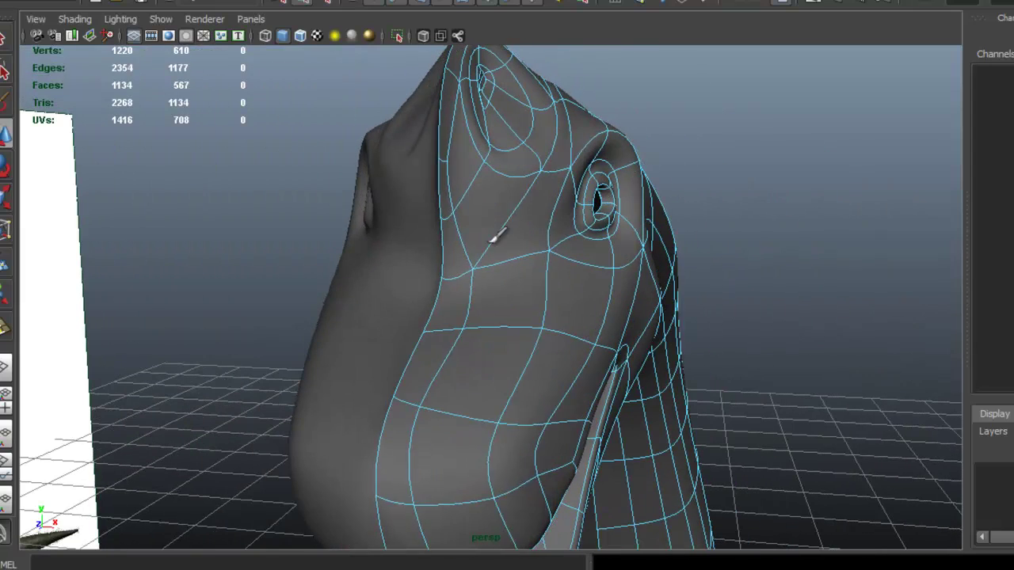
right_drag(475, 245, 440, 242)
click(476, 267)
alt+drag(513, 291, 549, 253)
click(549, 255)
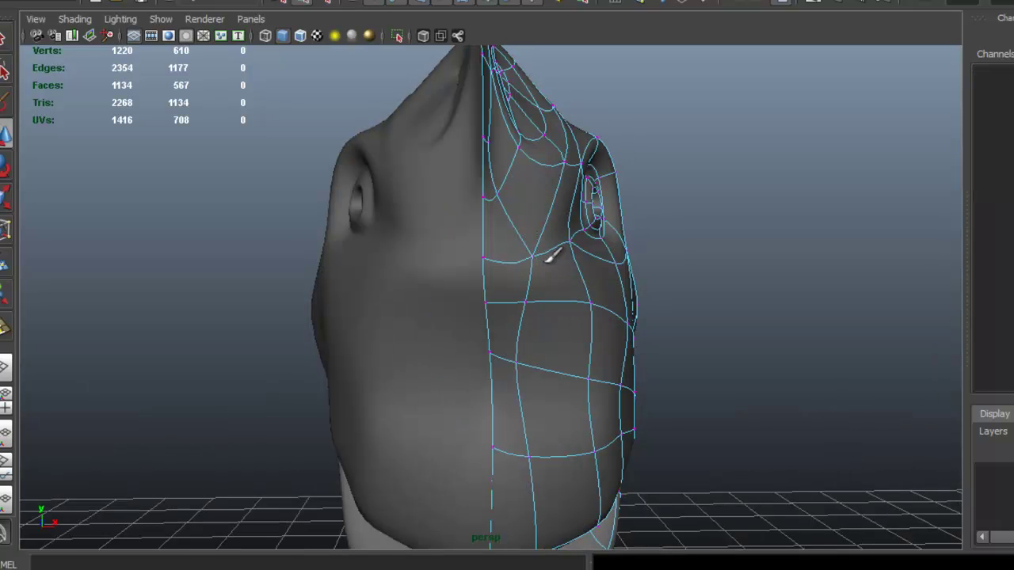
click(537, 257)
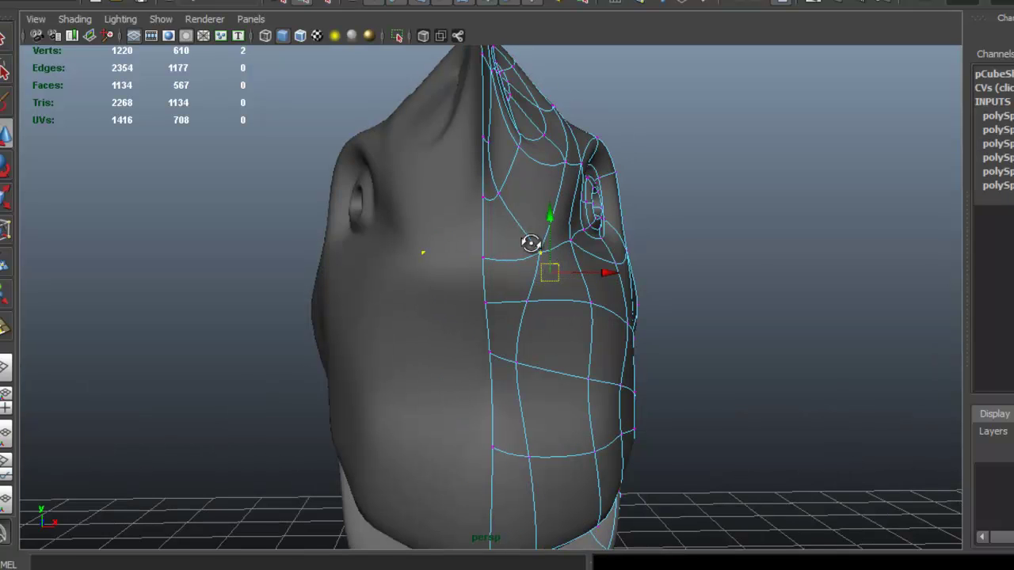
- Extrude the mirrored faces at the base of the crest, scale them inward, and activate the Move tool
alt+drag(531, 243, 468, 217)
right_drag(468, 217, 529, 227)
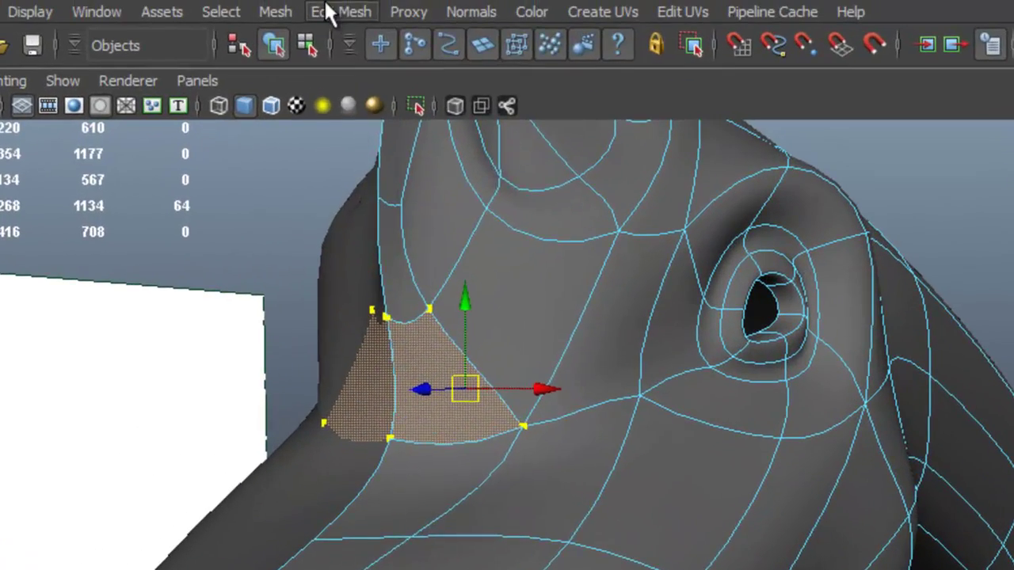
click(328, 12)
click(365, 72)
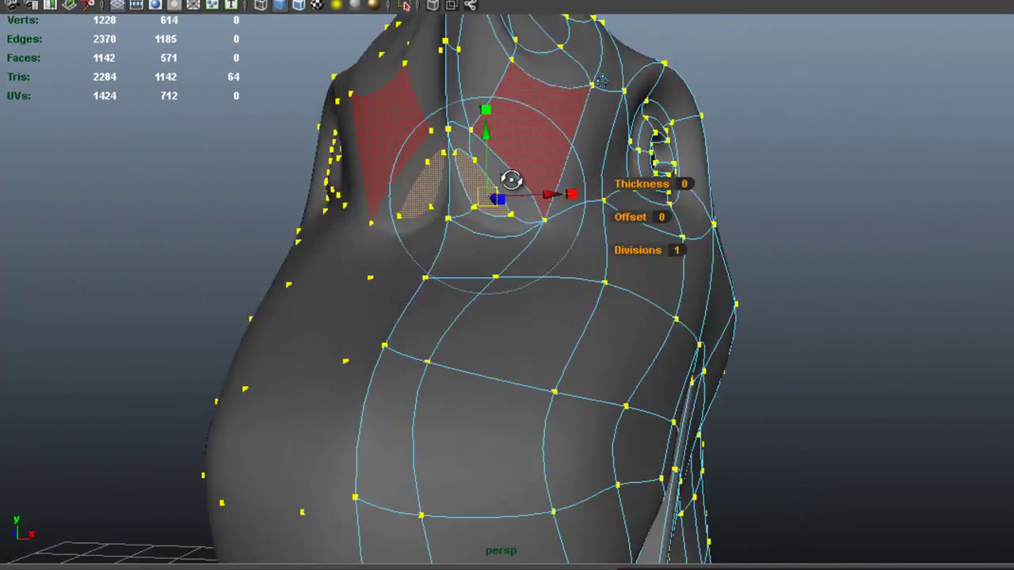
alt+drag(510, 179, 526, 198)
mouse_move(523, 203)
alt+right_down()
mouse_move(604, 208)
mouse_move(510, 200)
alt+right_up()
alt+drag(510, 200, 502, 208)
key(w)
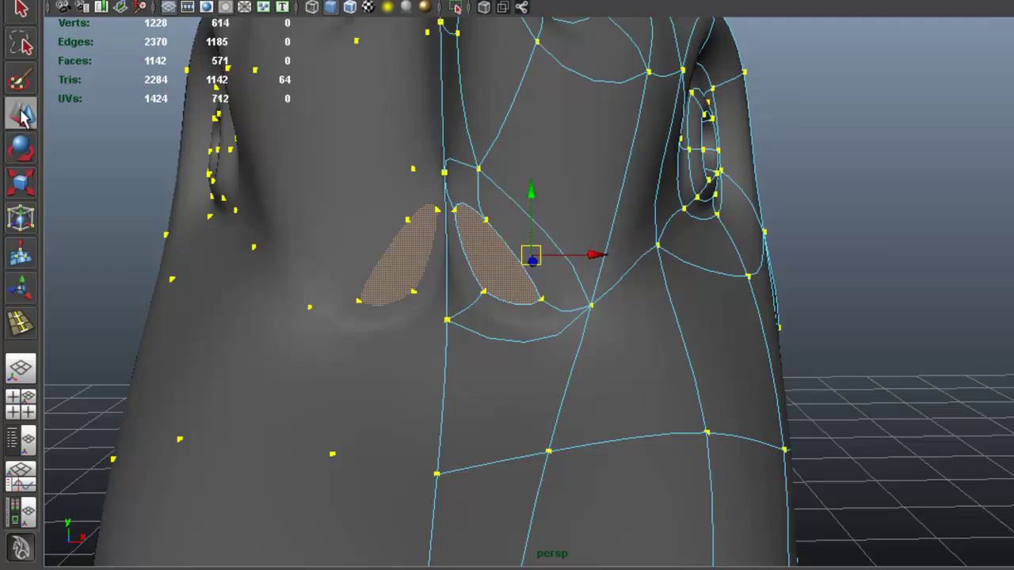
- Open the Move tool options and show the Reflection Settings for the X axis
double_click(21, 115)
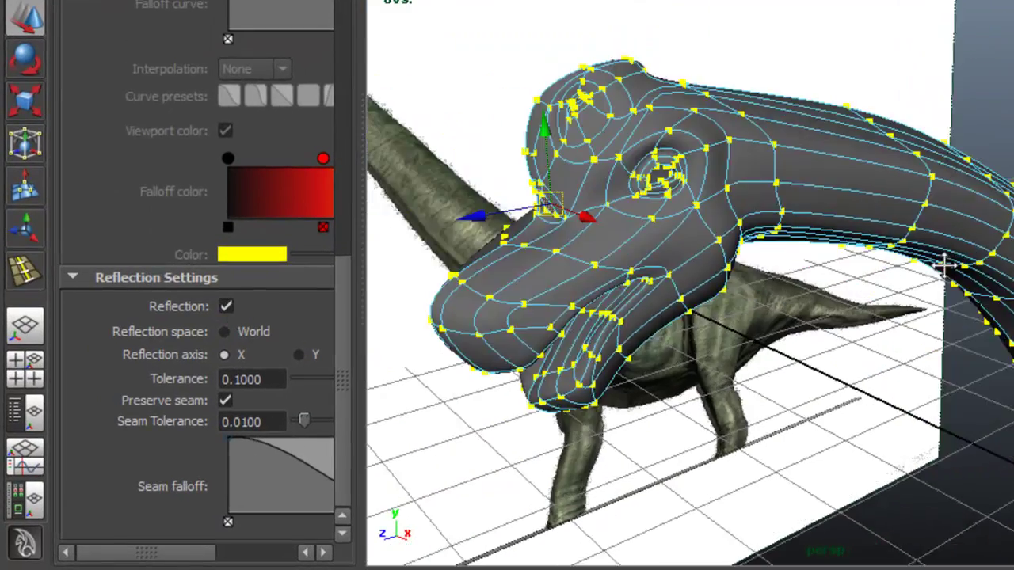
alt+middle_drag(944, 265, 1004, 254)
alt+right_drag(590, 186, 479, 223)
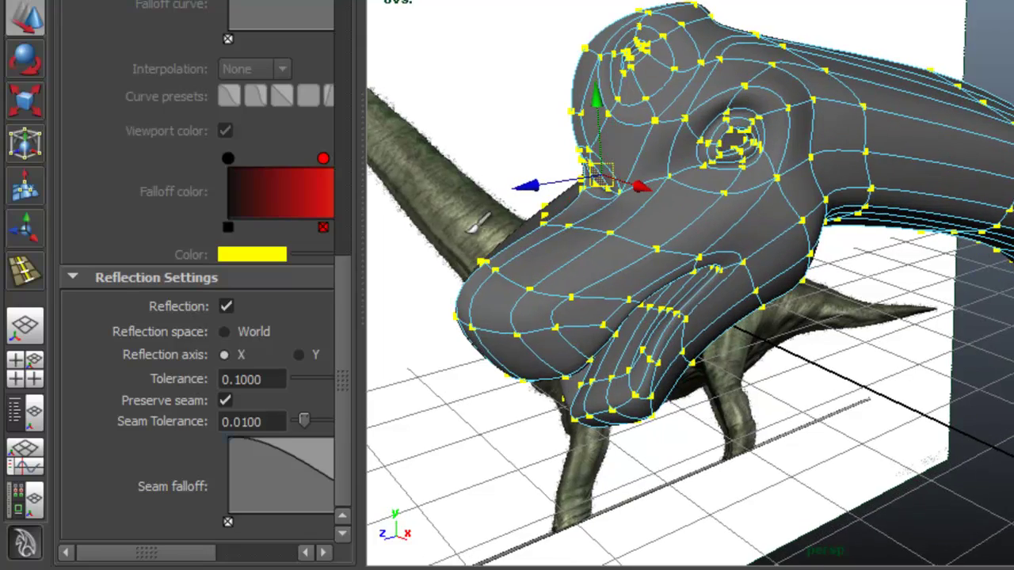
- Turn off the Move tool's Reflection and reposition the extruded faces at the base of the crest
click(227, 306)
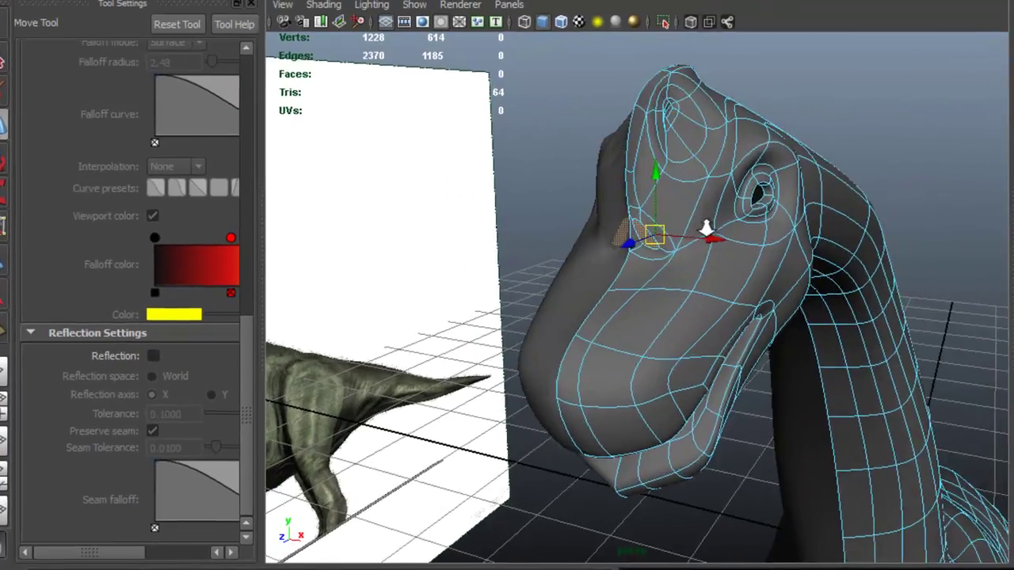
scroll(716, 199, up, 3)
drag(680, 174, 741, 183)
alt+middle_drag(815, 171, 760, 179)
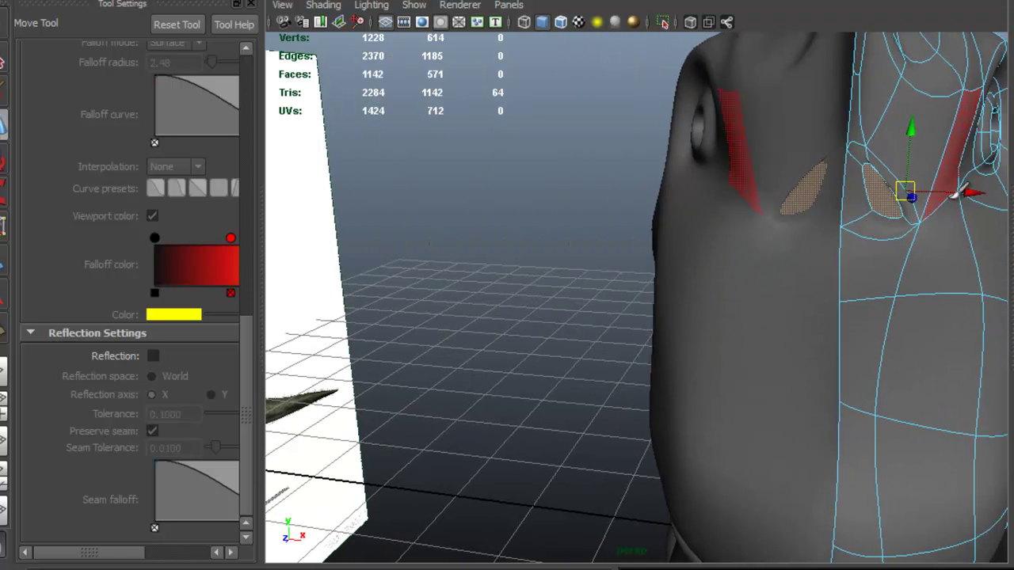
drag(908, 194, 898, 200)
alt+middle_drag(883, 196, 859, 196)
alt+drag(813, 191, 816, 225)
key(f)
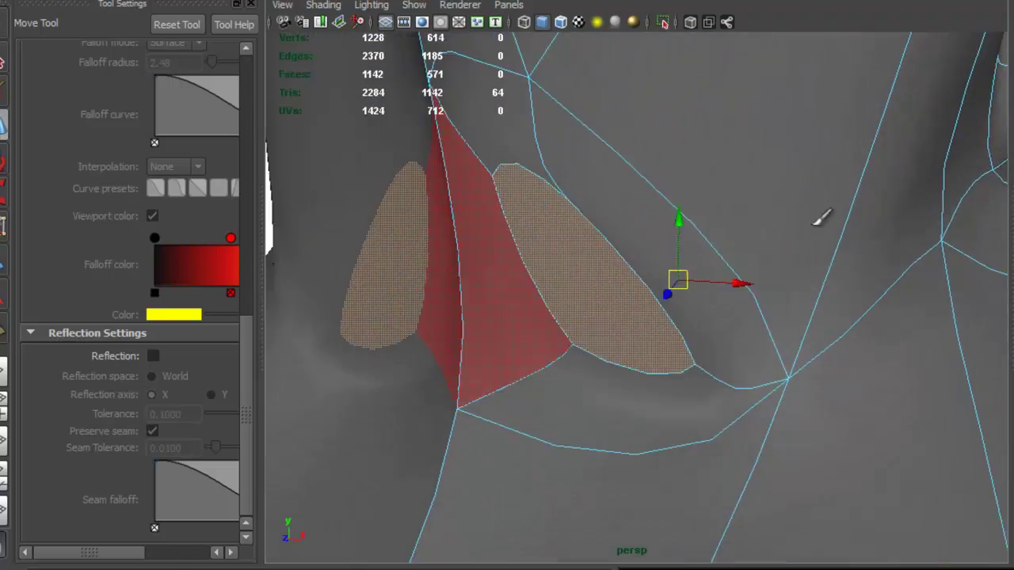
- Switch to edge selection and move the mirrored edges around the inset faces at the crest base
alt+right_drag(816, 225, 763, 240)
alt+drag(618, 273, 487, 277)
alt+drag(625, 306, 663, 318)
right_drag(657, 293, 666, 242)
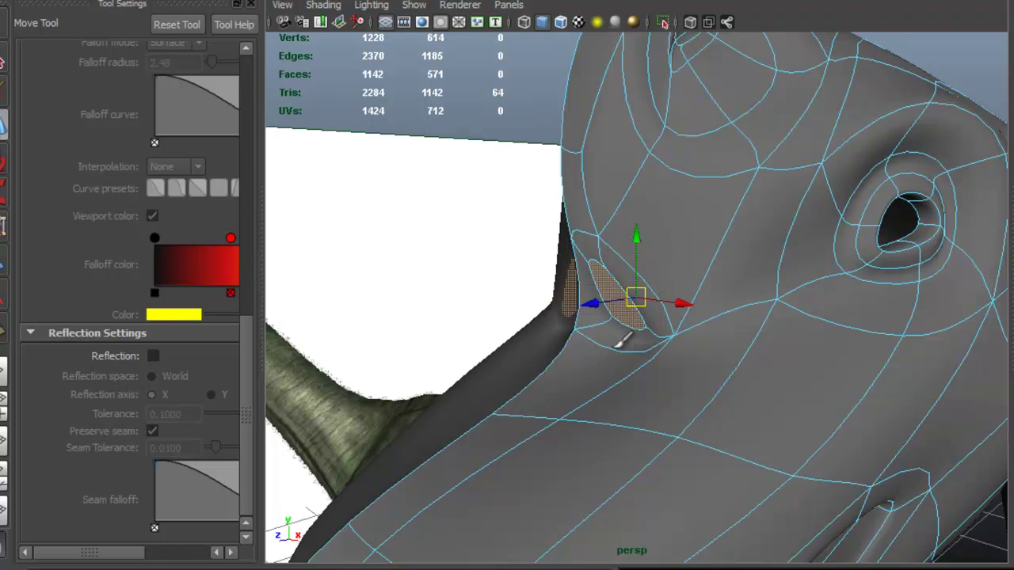
click(625, 347)
alt+drag(625, 347, 601, 349)
click(643, 323)
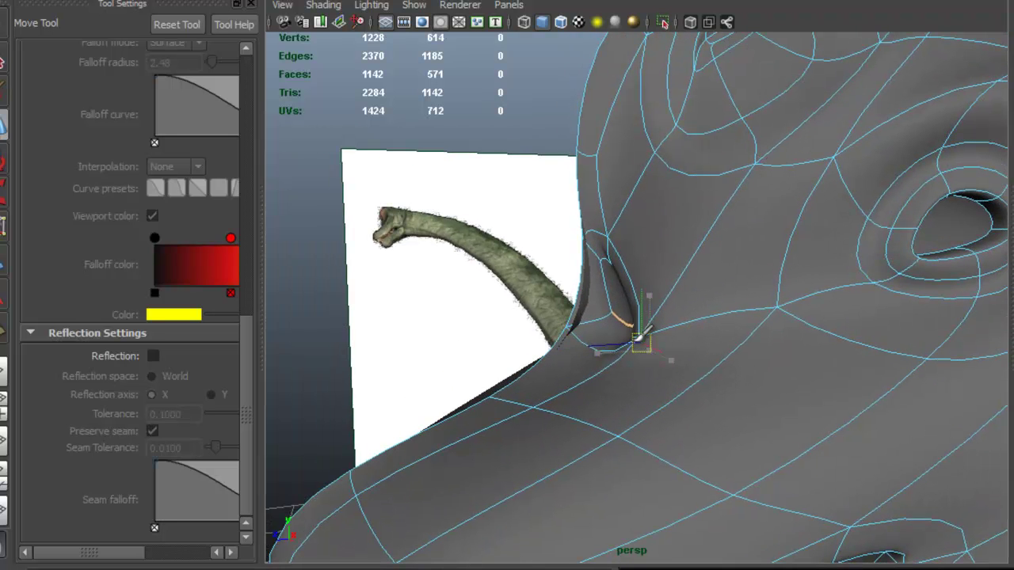
alt+drag(621, 331, 775, 331)
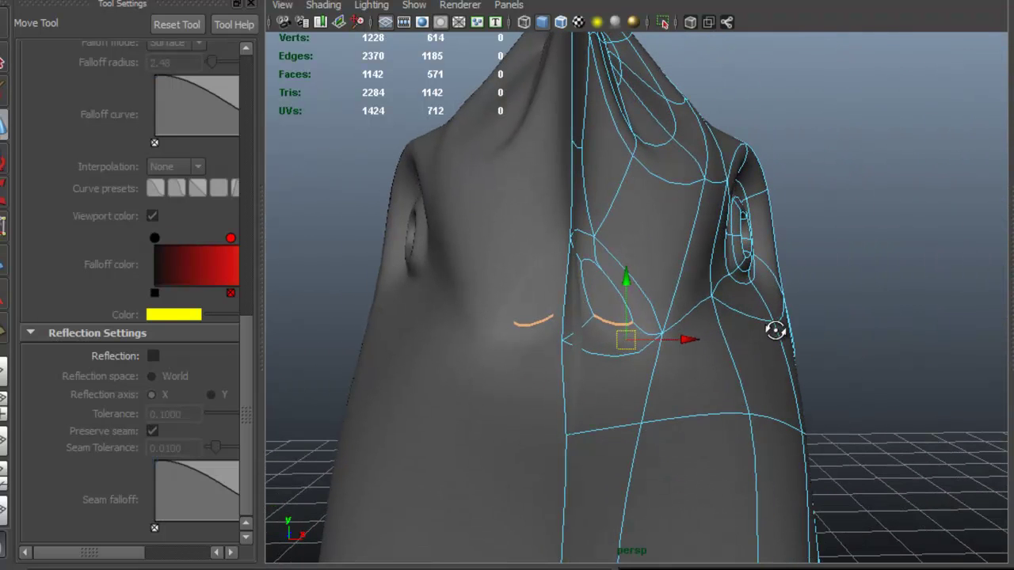
- Turn the Move tool's Reflection back on and align the head's centre seam edges at X 0
click(154, 357)
click(251, 5)
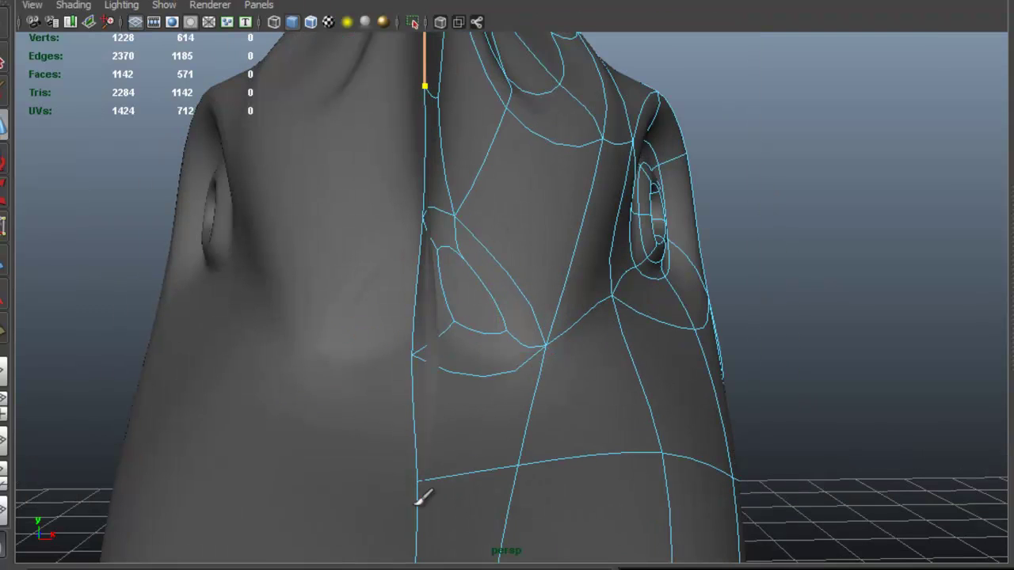
drag(422, 505, 424, 207)
click(850, 27)
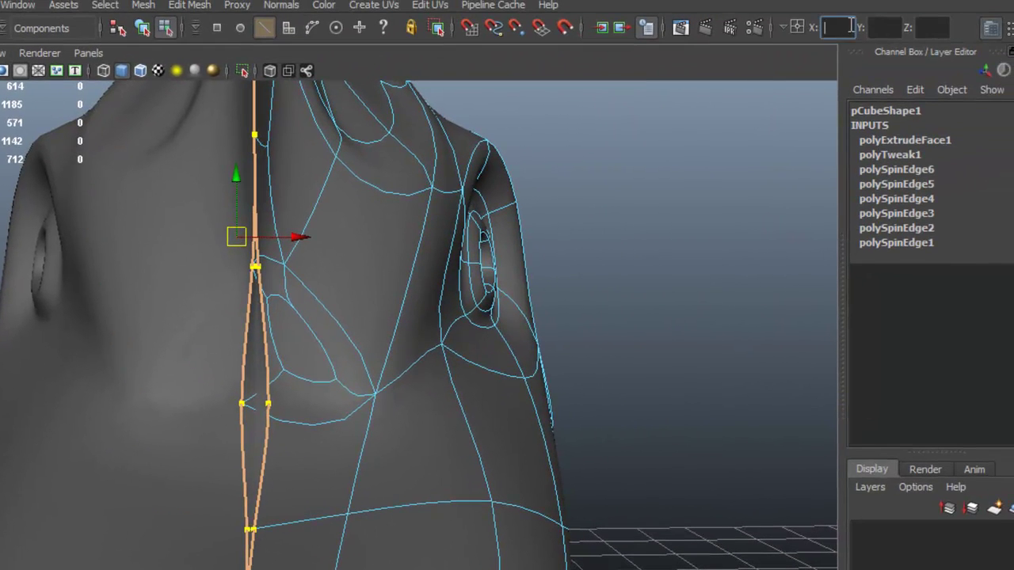
text(0)
key(Return)
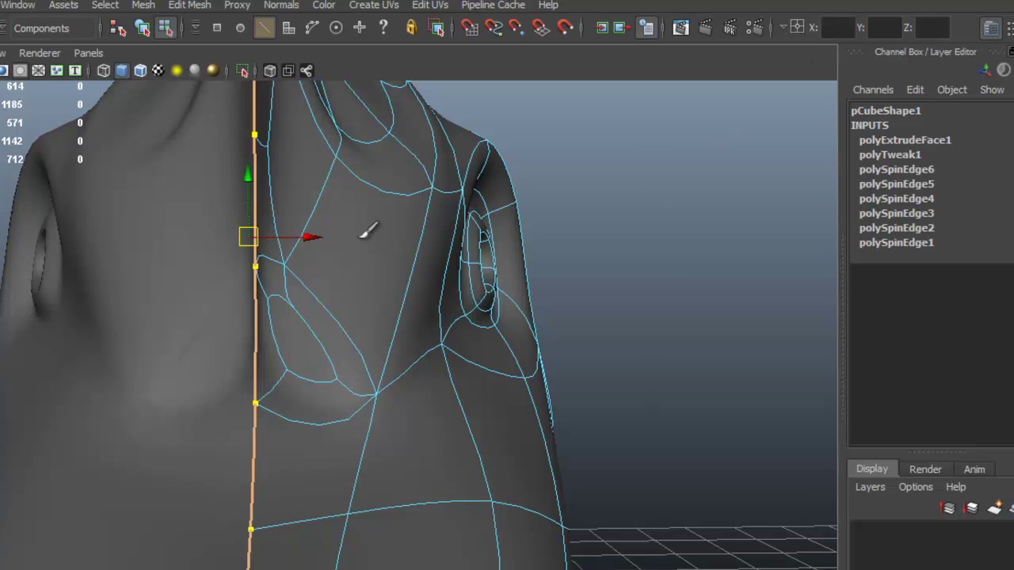
- Reposition the outer edge beside the inset face, between the crest base and the eye
click(362, 295)
alt+drag(362, 296, 359, 316)
alt+right_drag(360, 314, 851, 362)
alt+right_drag(308, 344, 979, 386)
alt+drag(322, 321, 489, 269)
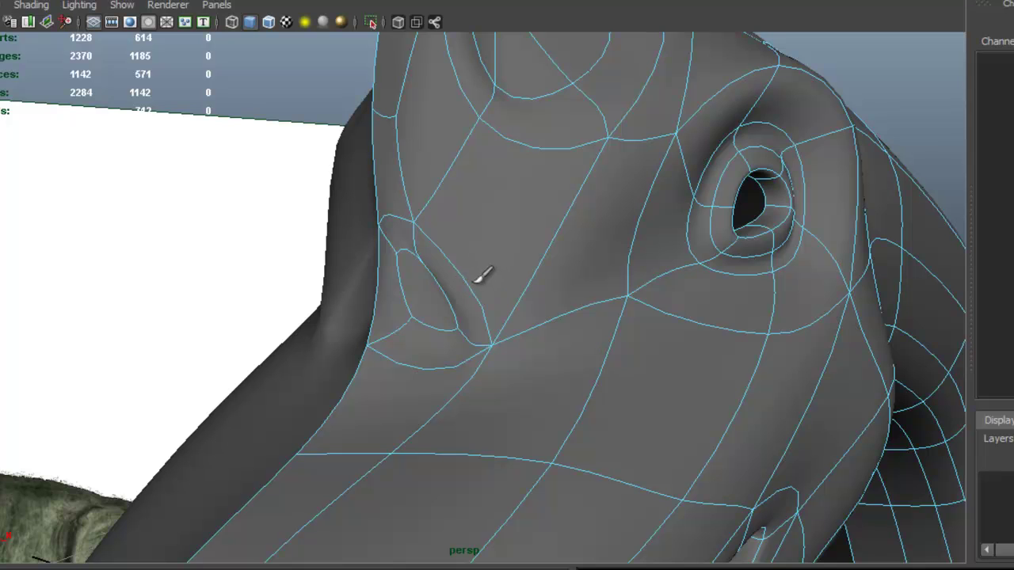
double_click(481, 274)
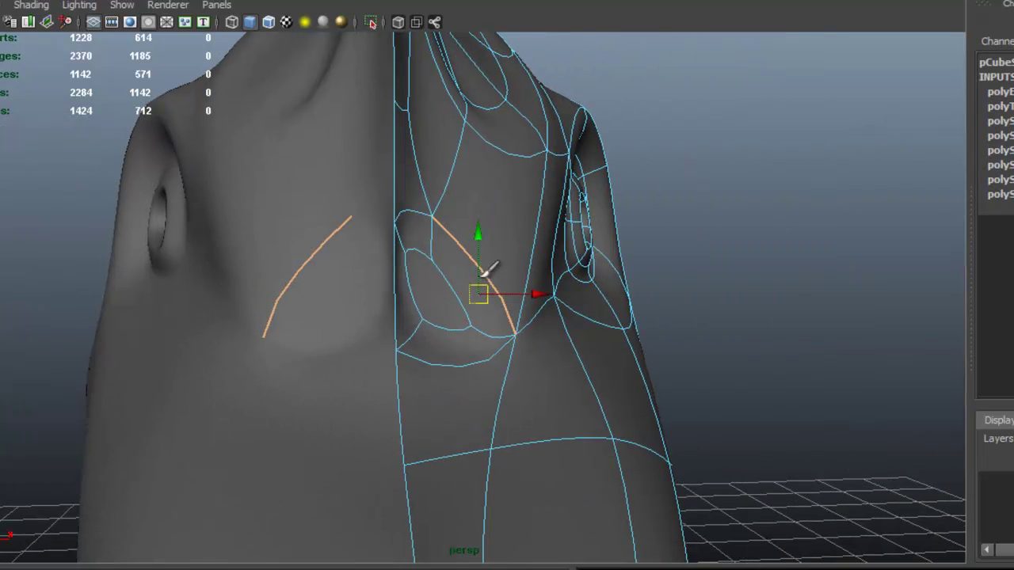
- Extrude the mirrored inset faces at the crest base again, scale them smaller, and push them inward
mouse_move(428, 250)
mouse_down()
mouse_move(436, 277)
mouse_move(459, 290)
mouse_move(363, 286)
mouse_up()
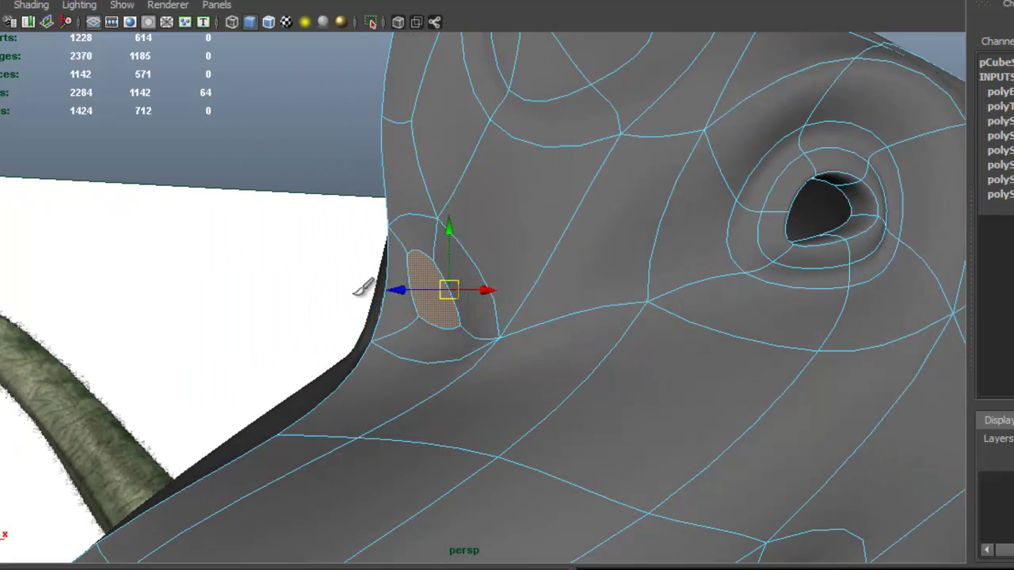
key(g)
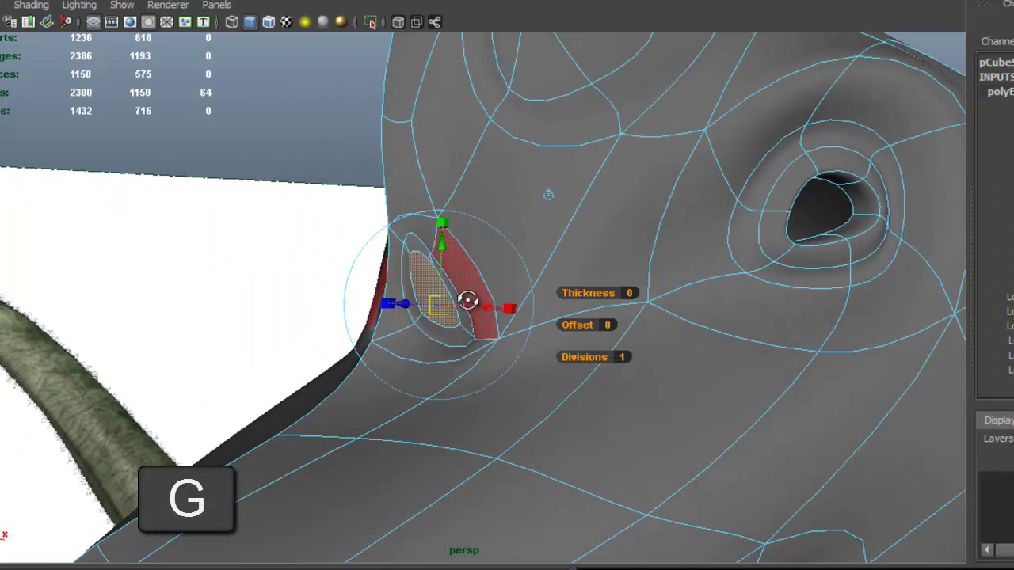
alt+drag(468, 296, 457, 305)
key(w)
drag(395, 291, 603, 281)
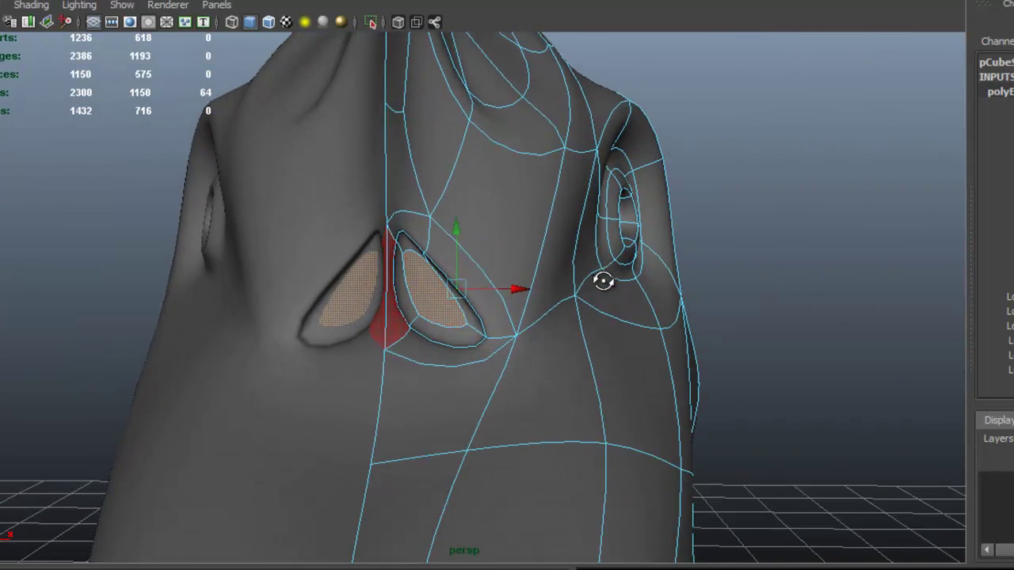
alt+drag(404, 289, 453, 284)
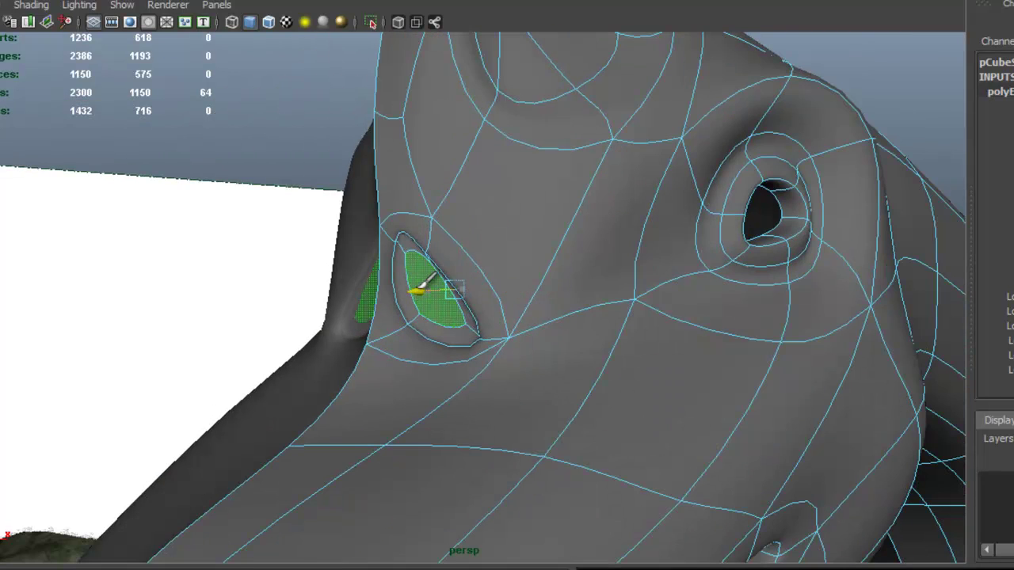
- Return to edge selection and reshape the outer and lower edges surrounding the crest-base recess
right_drag(520, 246, 523, 225)
click(477, 266)
alt+drag(489, 258, 632, 323)
alt+drag(488, 283, 453, 323)
click(446, 362)
key(ctrl+z)
drag(465, 351, 657, 309)
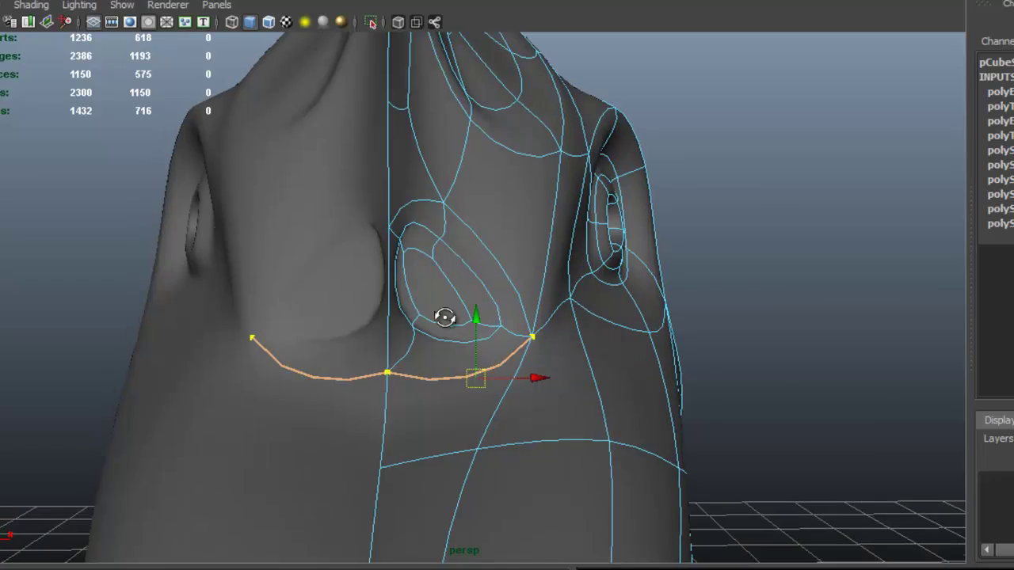
- Adjust the inner edges of the crest-base recess on both sides of the head
alt+drag(446, 316, 388, 314)
click(404, 272)
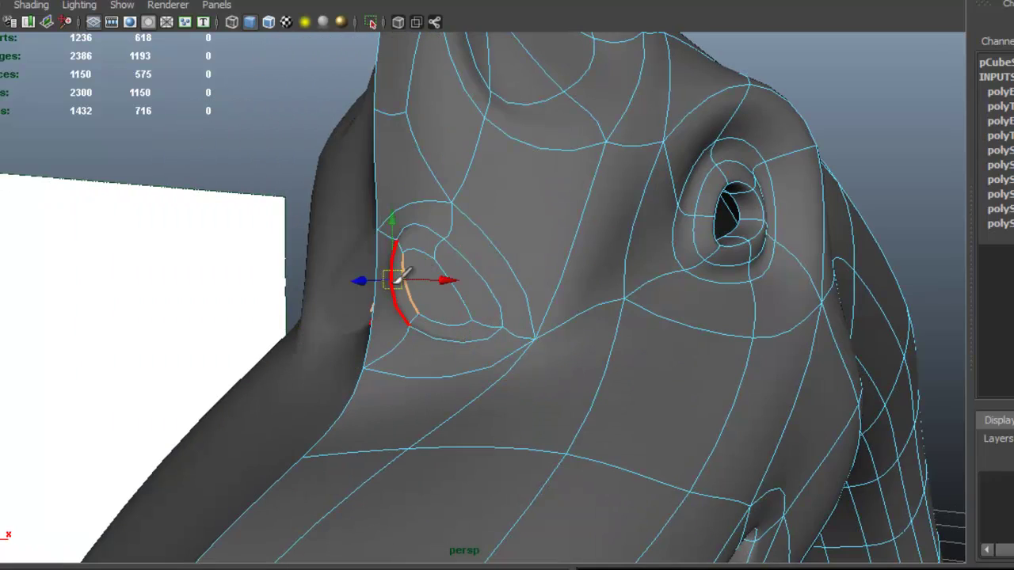
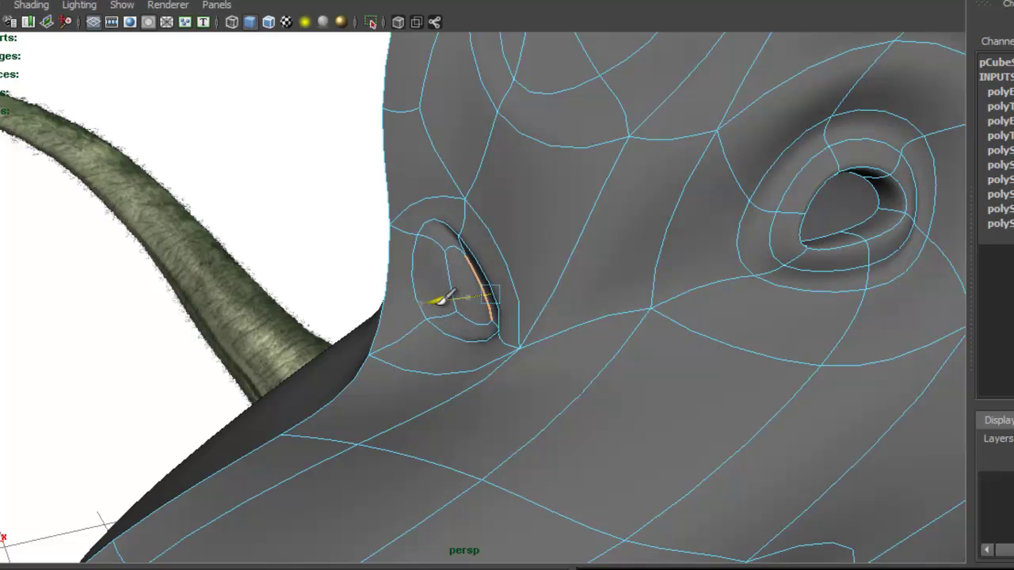
alt+drag(472, 294, 608, 275)
alt+drag(467, 296, 440, 308)
alt+drag(455, 304, 584, 288)
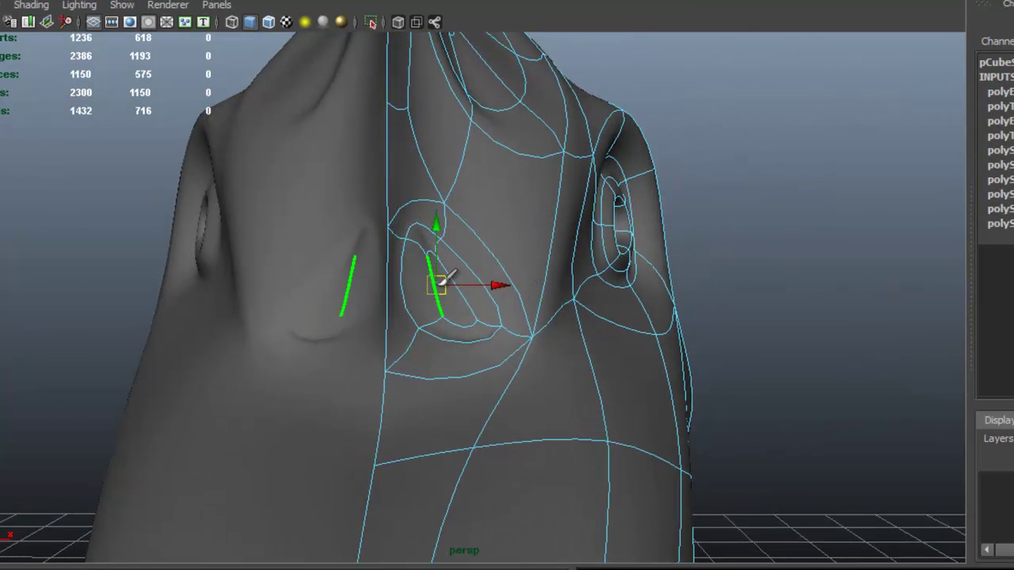
key([)
key(])
- Switch to the reference collage, enlarge it to examine the crest base, and return to Maya
click(407, 568)
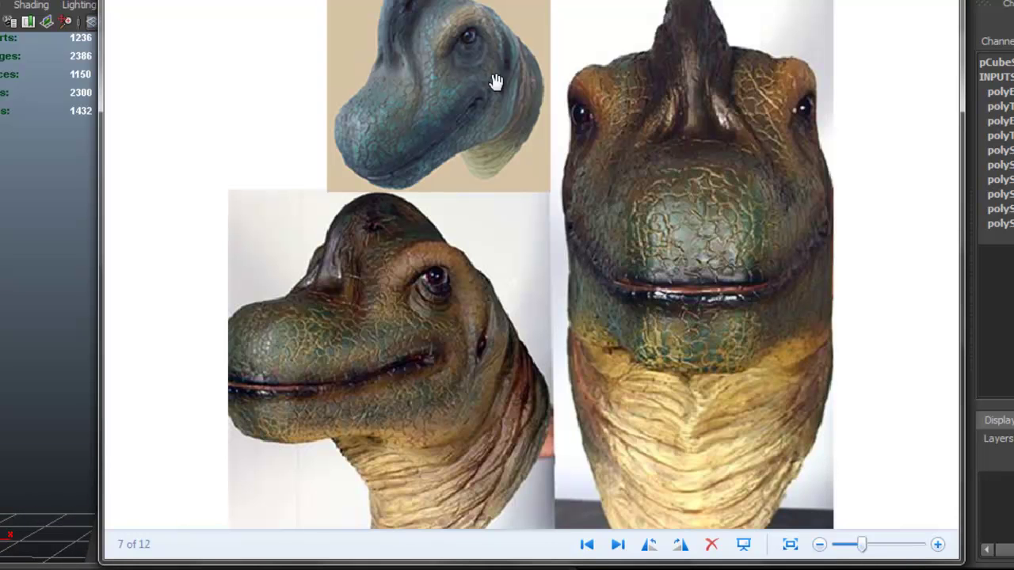
scroll(522, 77, up, 1)
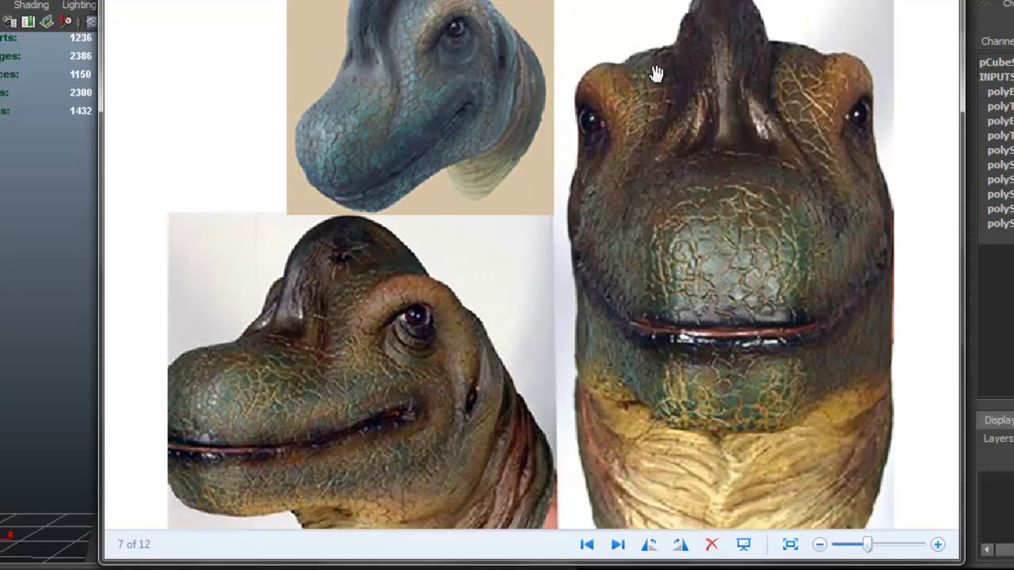
key(alt+Tab)
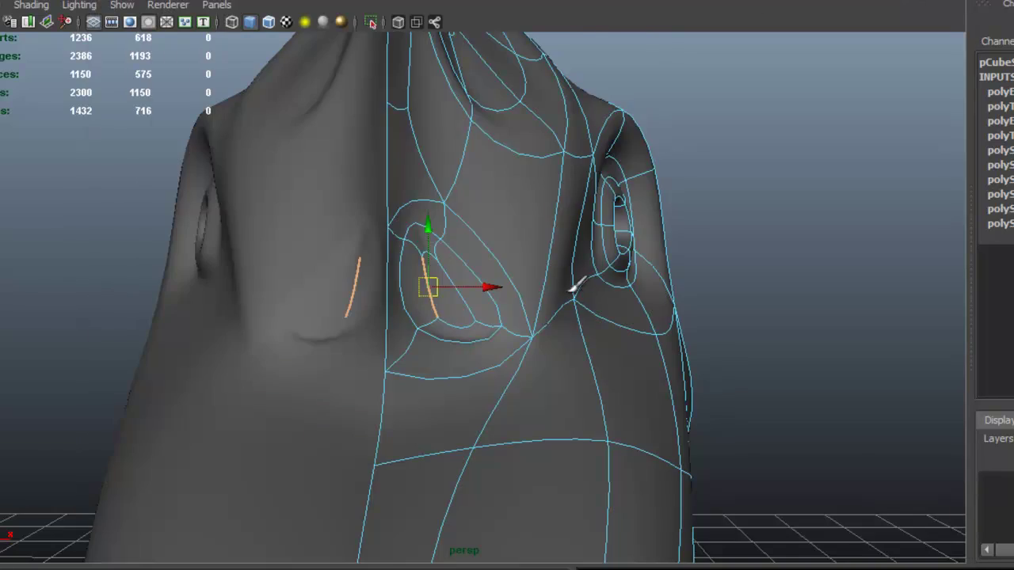
- Reposition the edges around the recess and those running from its outer corner toward the crest and snout
alt+right_drag(572, 291, 523, 309)
alt+drag(522, 310, 385, 317)
alt+right_drag(483, 270, 559, 279)
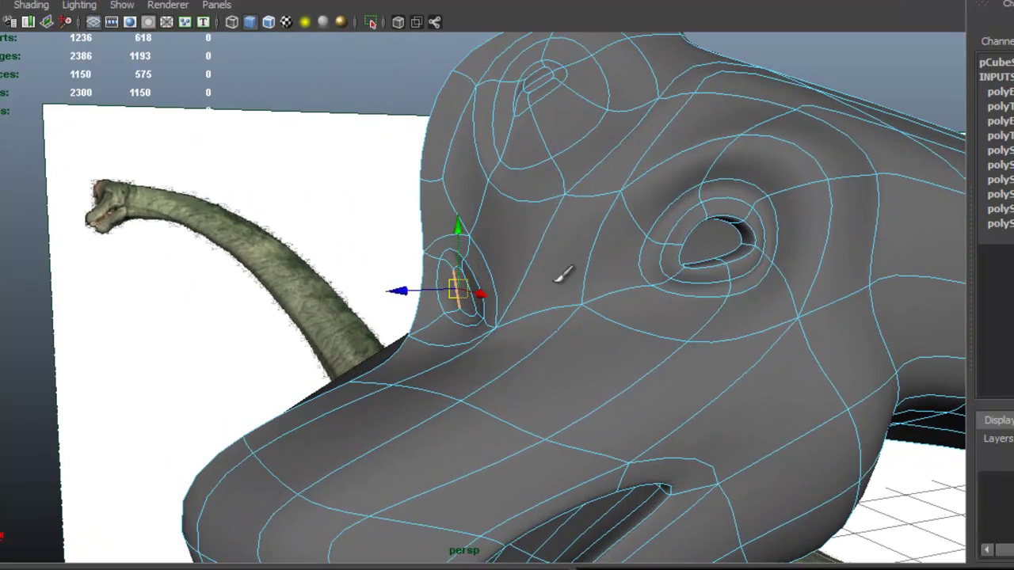
drag(528, 273, 473, 342)
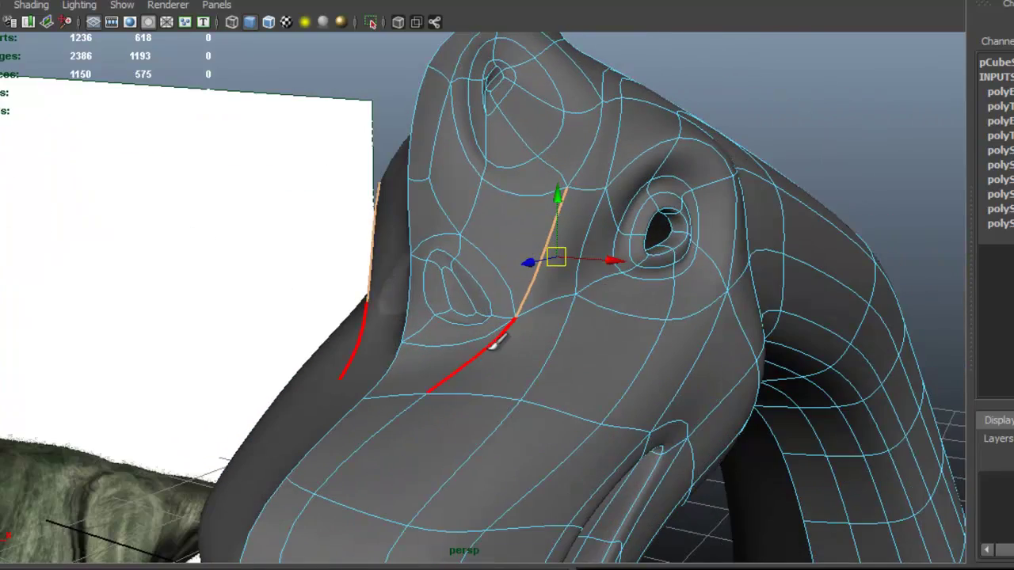
alt+drag(602, 333, 571, 326)
click(640, 337)
alt+drag(646, 331, 458, 331)
alt+right_drag(438, 274, 874, 339)
alt+drag(874, 340, 534, 322)
click(430, 332)
click(466, 310)
alt+drag(466, 310, 384, 315)
- Spin the curved edge below the crest-base recess forward twice so it runs from the recess down the snout
click(442, 330)
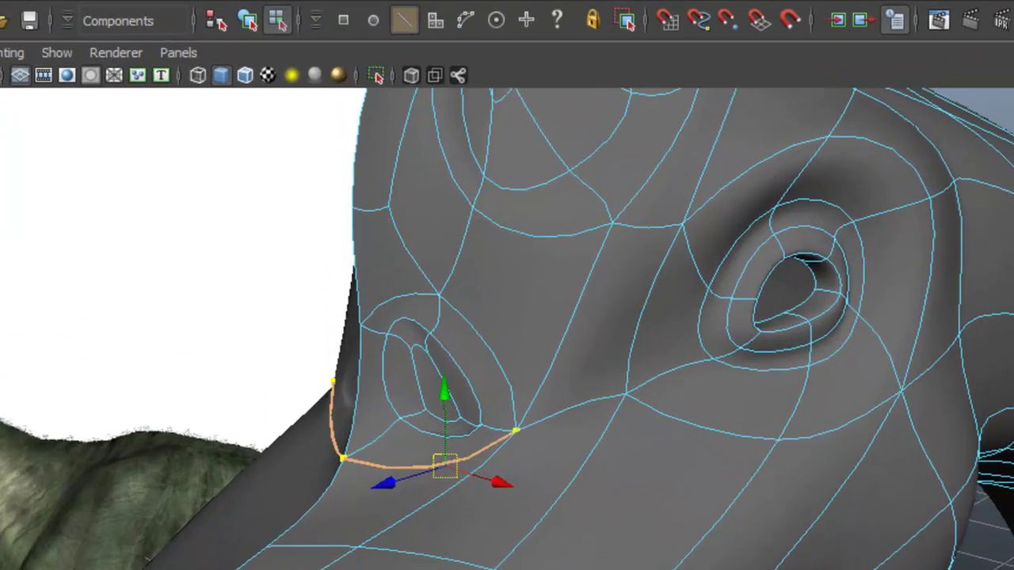
click(292, 8)
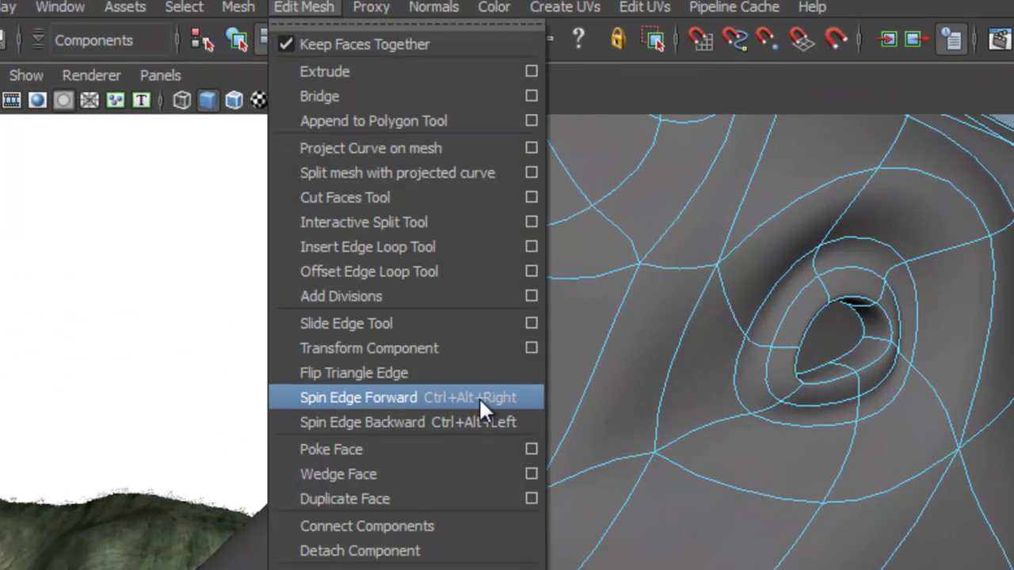
click(523, 395)
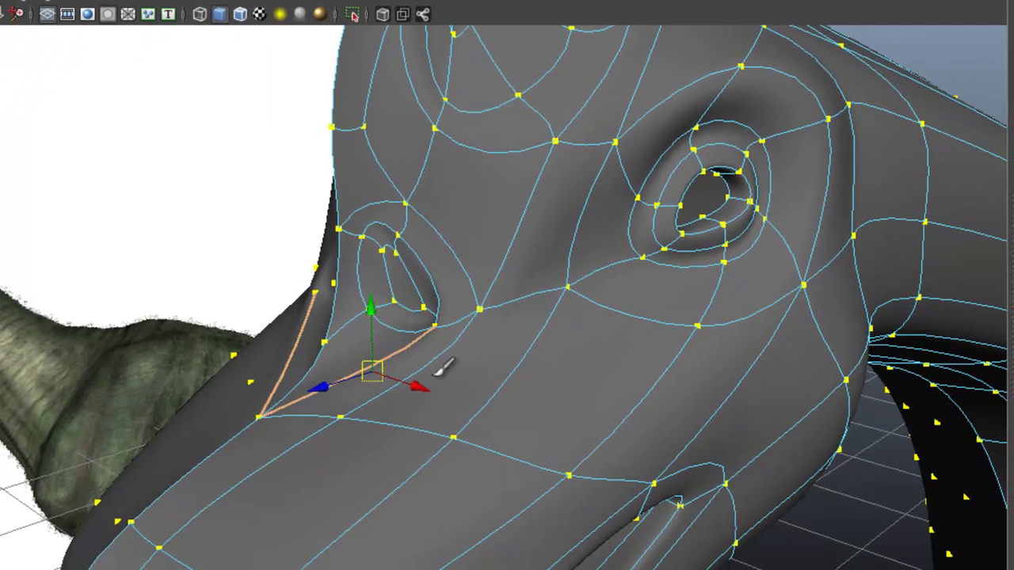
key(g)
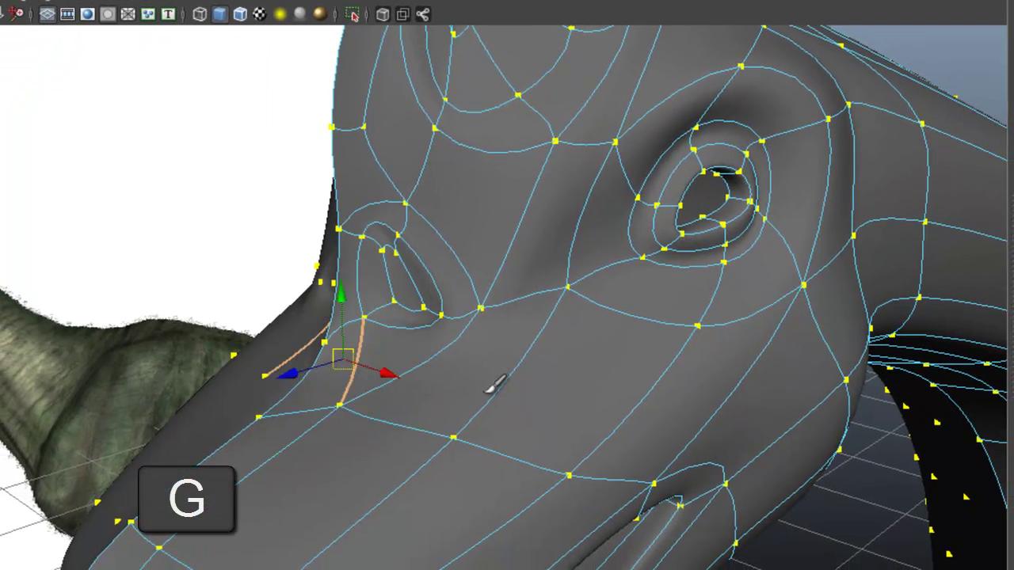
- Adjust the edges along the recess's lower rim to blend it into the top of the snout
alt+drag(423, 385, 408, 351)
click(416, 345)
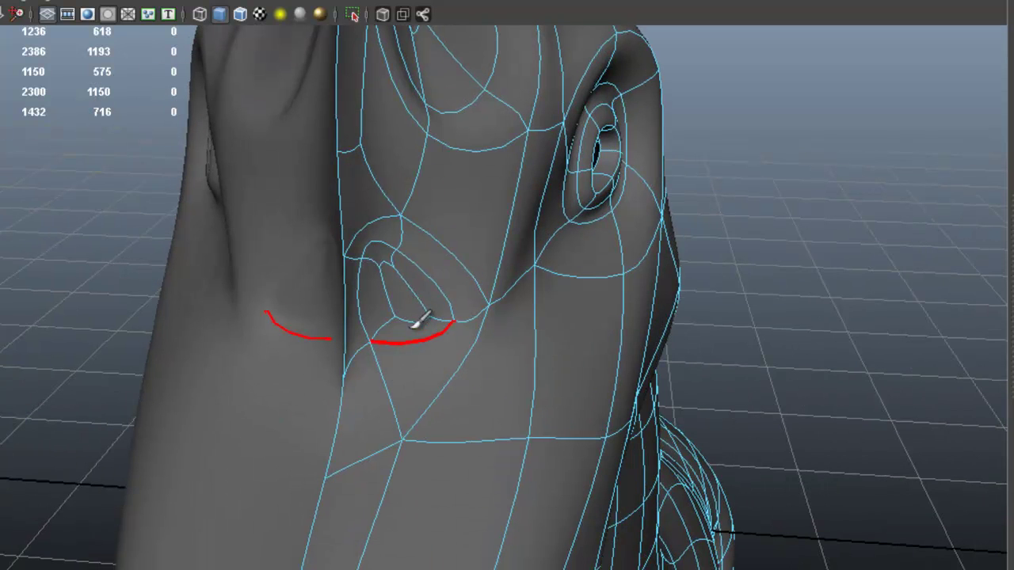
alt+drag(412, 360, 464, 351)
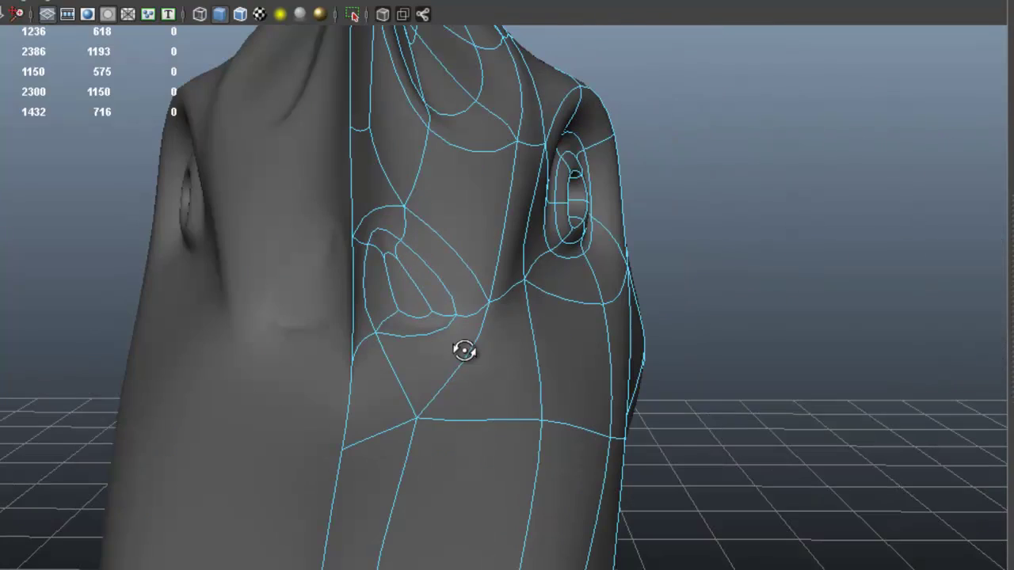
alt+drag(401, 363, 365, 333)
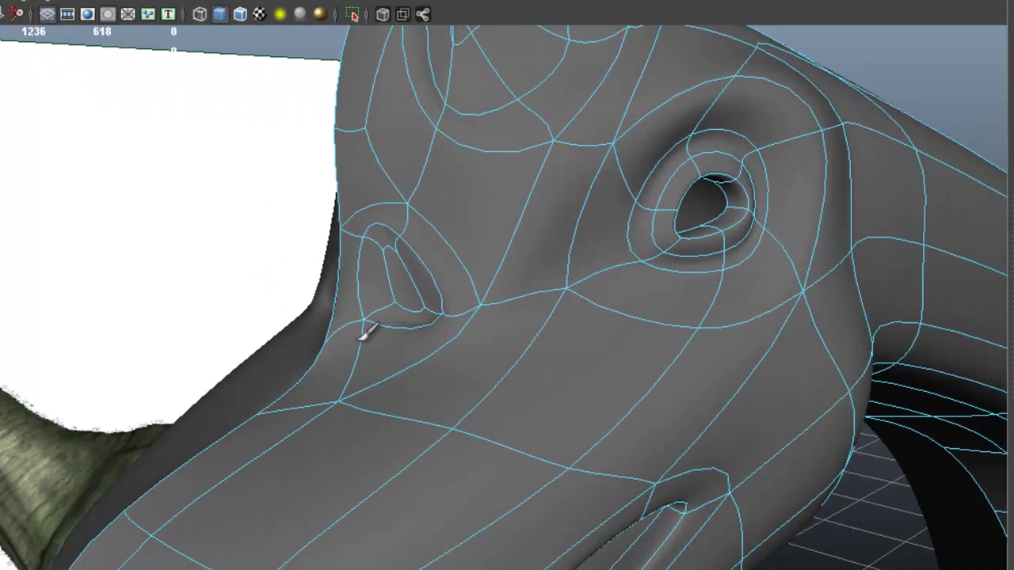
alt+drag(501, 328, 329, 392)
click(521, 407)
- Return the brachiosaurus mesh to object mode and select its modeled half
alt+right_drag(478, 287, 601, 301)
alt+middle_drag(507, 304, 481, 391)
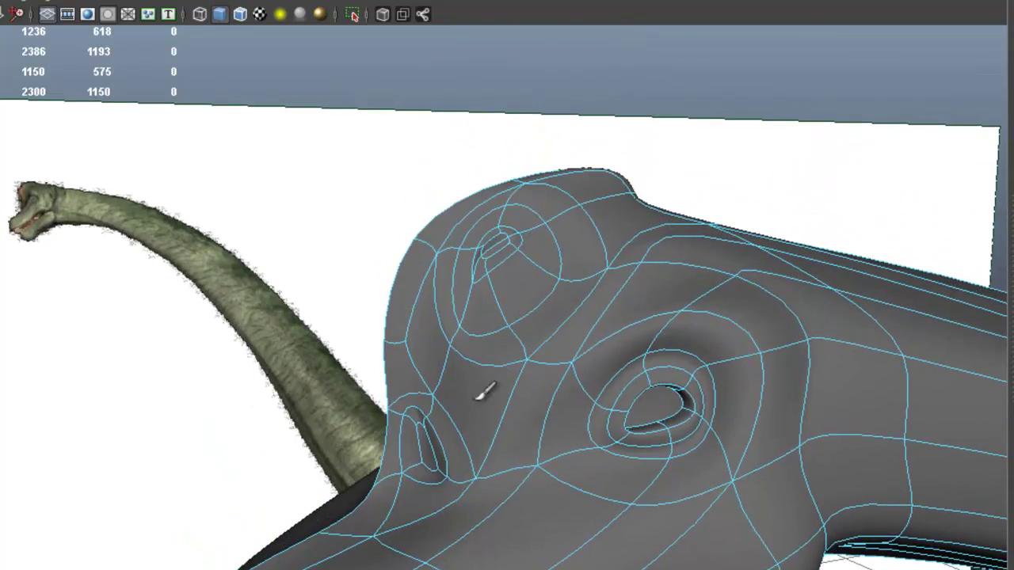
alt+middle_drag(487, 437, 481, 415)
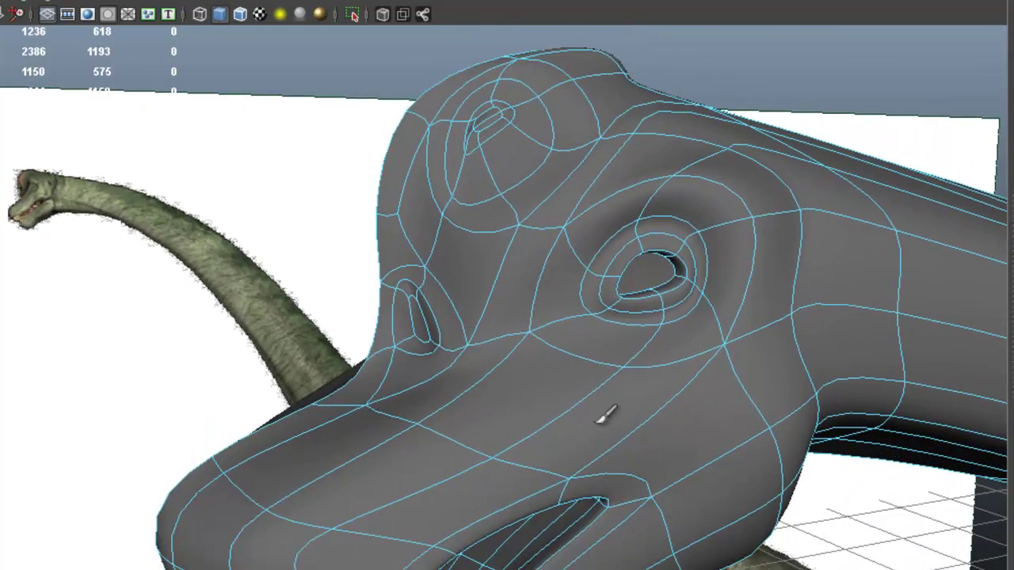
alt+right_drag(602, 416, 516, 415)
mouse_move(515, 414)
alt+mouse_down()
mouse_move(861, 412)
mouse_move(803, 457)
mouse_move(702, 414)
mouse_move(515, 414)
alt+mouse_up()
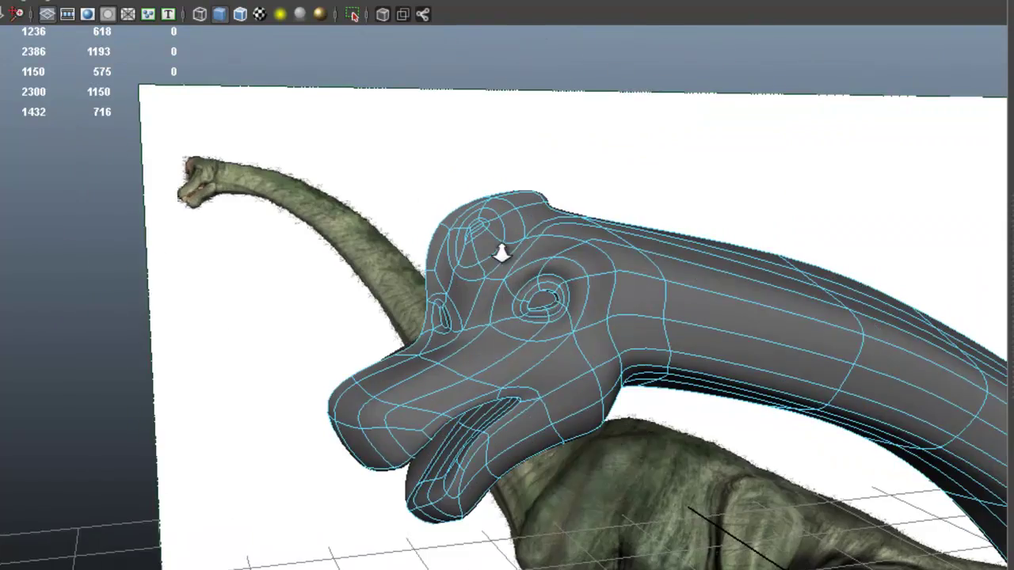
alt+right_drag(502, 253, 687, 270)
right_drag(545, 240, 634, 207)
alt+drag(520, 248, 648, 241)
click(504, 252)
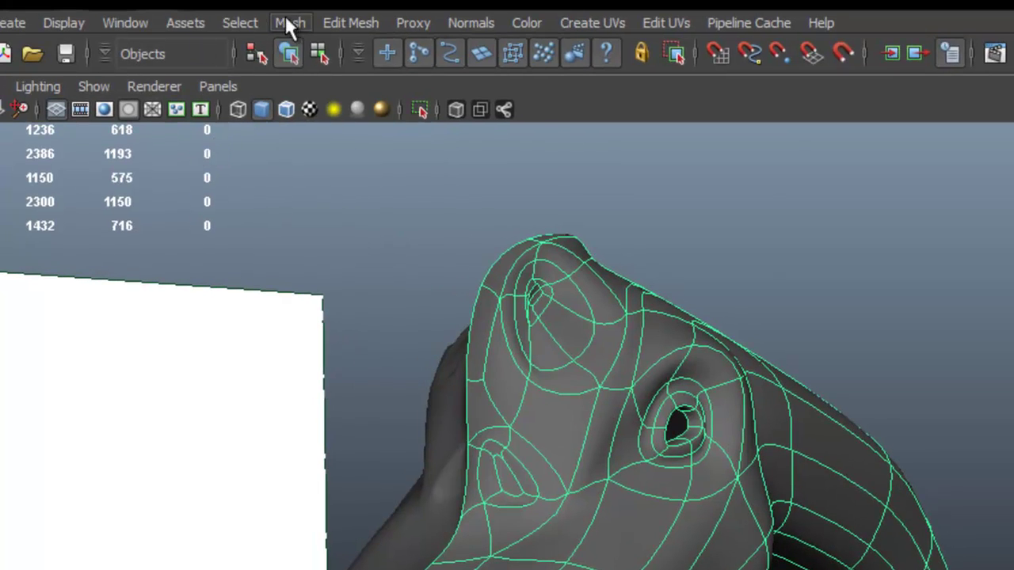
- Activate the Sculpt Geometry Tool on the selected mesh and set its upper brush radius to about 5.65
click(288, 22)
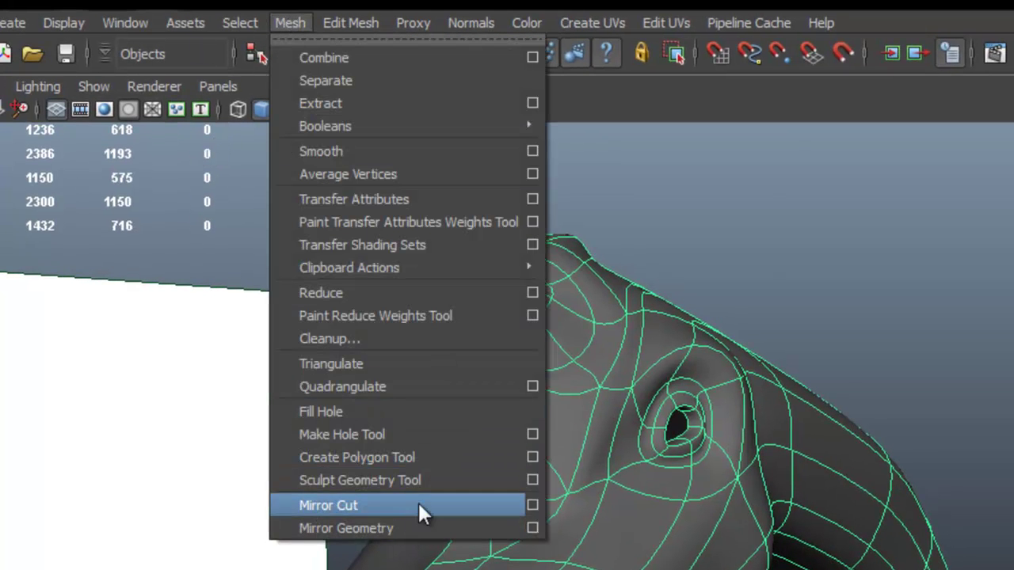
click(433, 478)
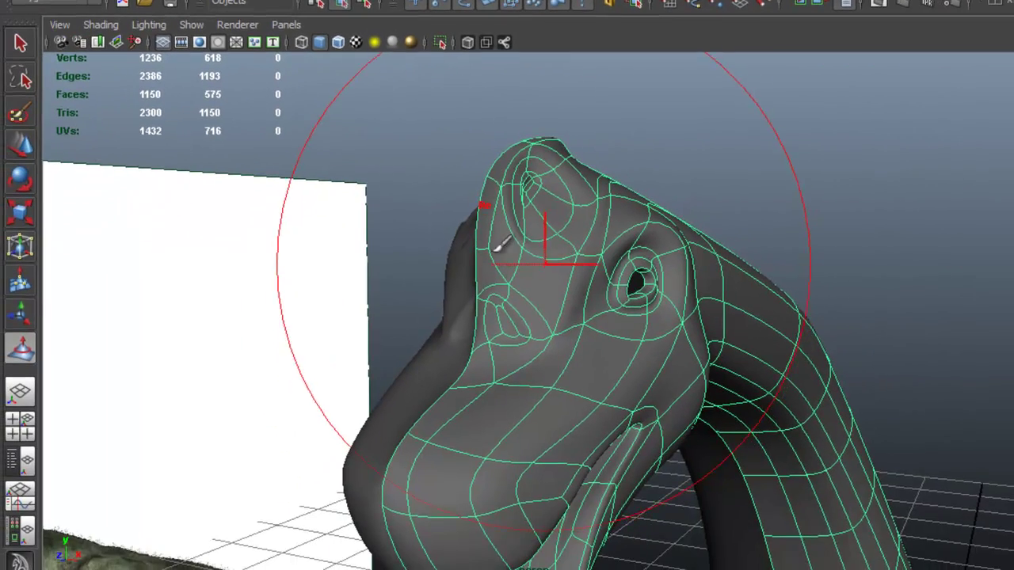
alt+drag(604, 280, 554, 282)
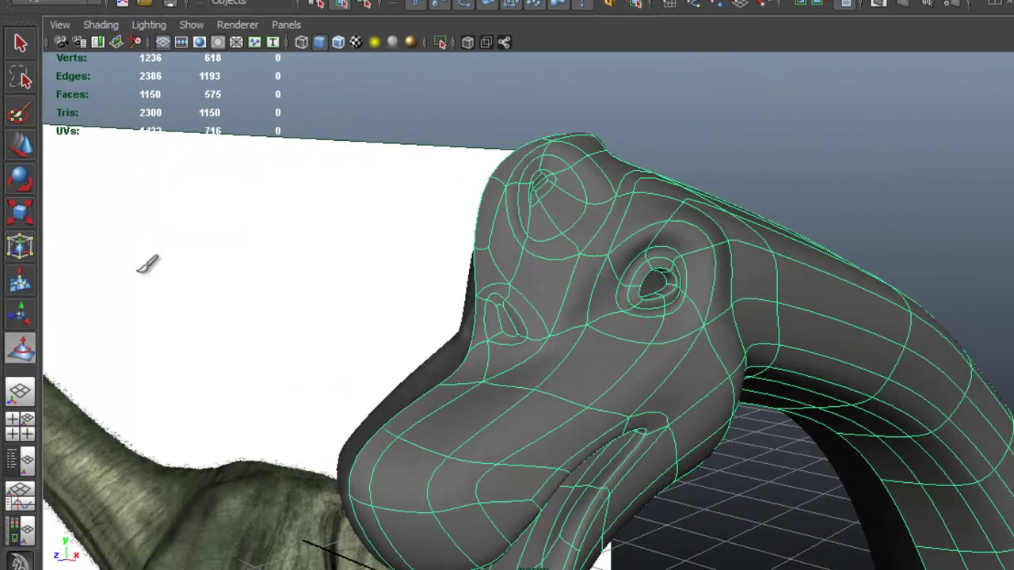
double_click(12, 357)
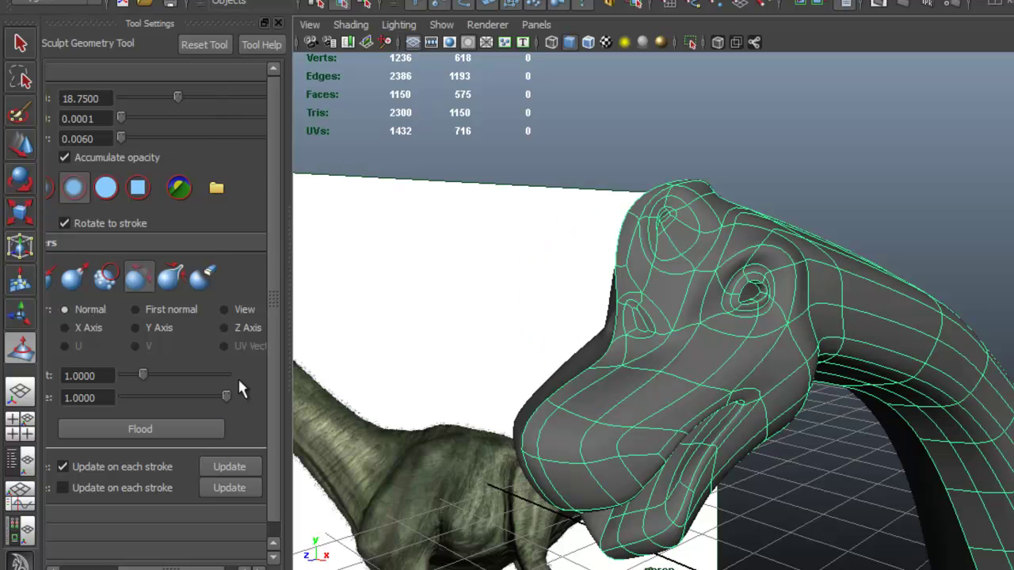
drag(217, 568, 183, 567)
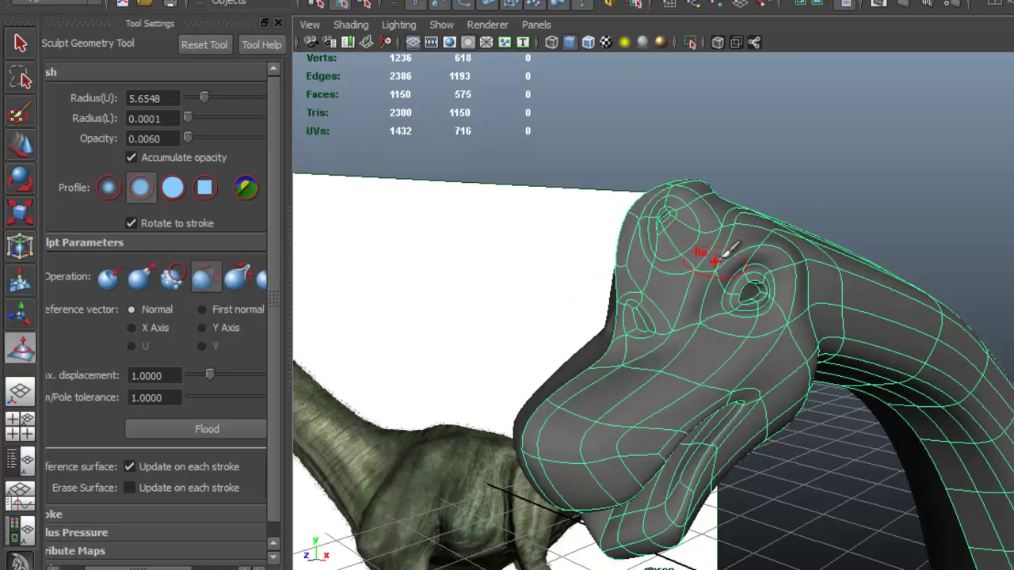
scroll(704, 253, up, 3)
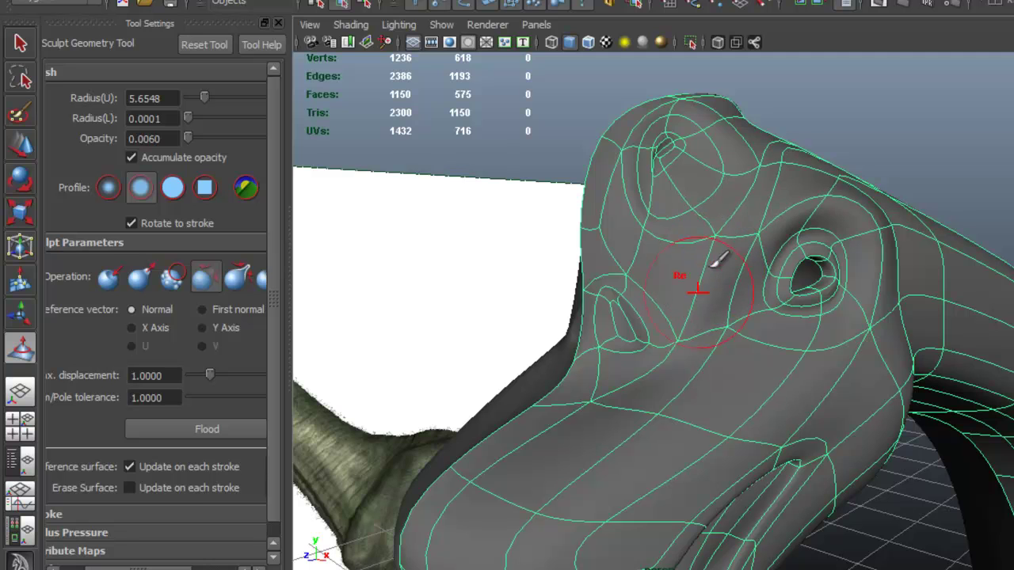
- Relax the mesh between the crest, its base recess and the eye with the sculpt brush, then leave the tool and close its settings
mouse_move(678, 339)
alt+mouse_down()
mouse_move(743, 272)
mouse_move(792, 260)
alt+mouse_up()
mouse_move(638, 304)
mouse_down()
mouse_move(620, 291)
mouse_move(636, 296)
mouse_up()
alt+drag(749, 194, 647, 237)
mouse_move(652, 185)
mouse_down()
mouse_move(668, 183)
mouse_move(670, 159)
mouse_up()
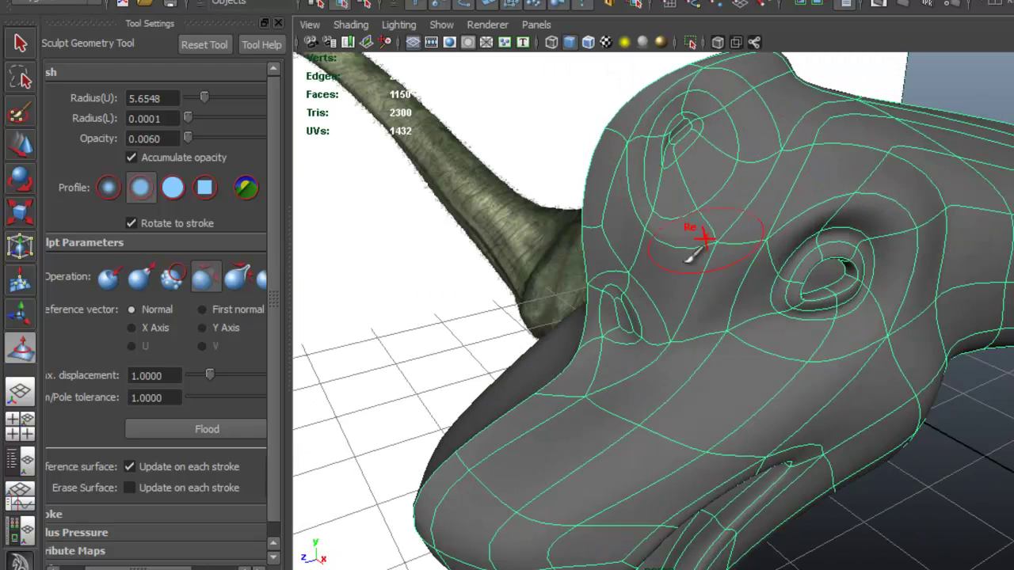
mouse_move(656, 242)
alt+mouse_down()
mouse_move(828, 214)
mouse_move(945, 245)
mouse_move(779, 252)
mouse_move(715, 133)
mouse_move(795, 256)
mouse_move(875, 256)
mouse_move(673, 267)
mouse_move(656, 256)
mouse_move(728, 255)
mouse_move(715, 267)
mouse_move(677, 246)
mouse_move(761, 283)
mouse_move(789, 358)
alt+mouse_up()
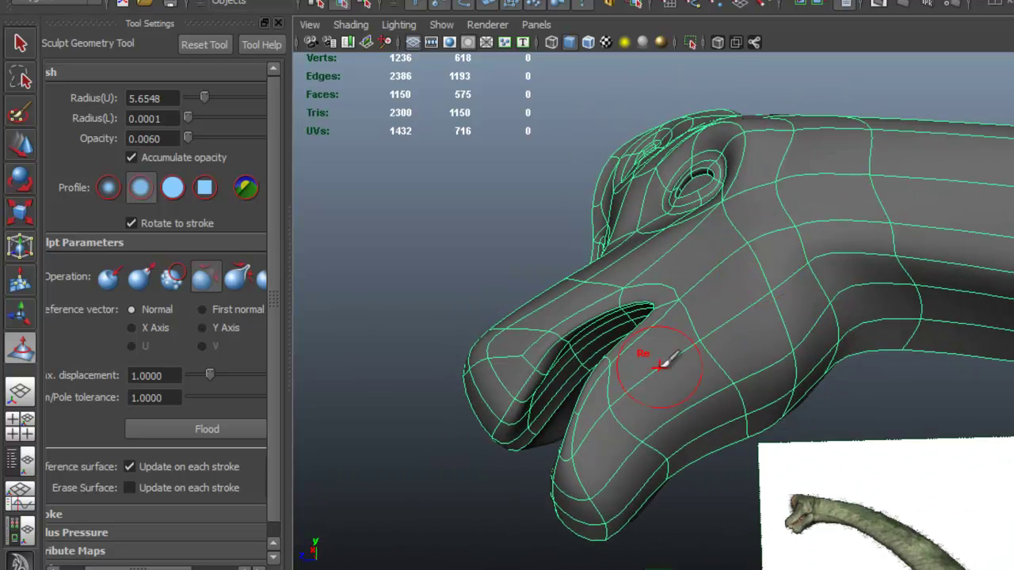
key(q)
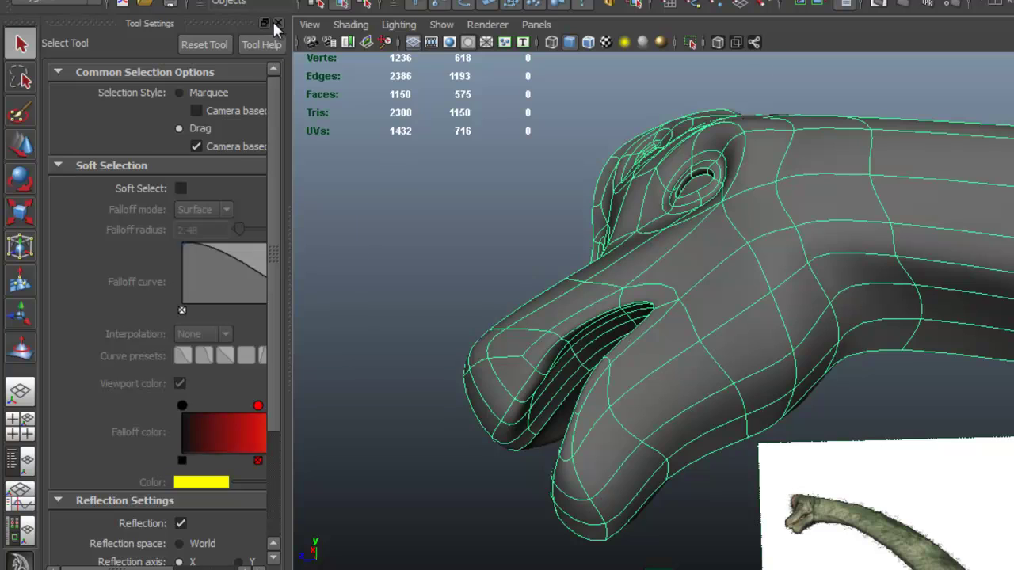
click(277, 24)
- Switch the mesh to edge editing and adjust an edge on the side of the lower jaw
alt+drag(709, 225, 624, 265)
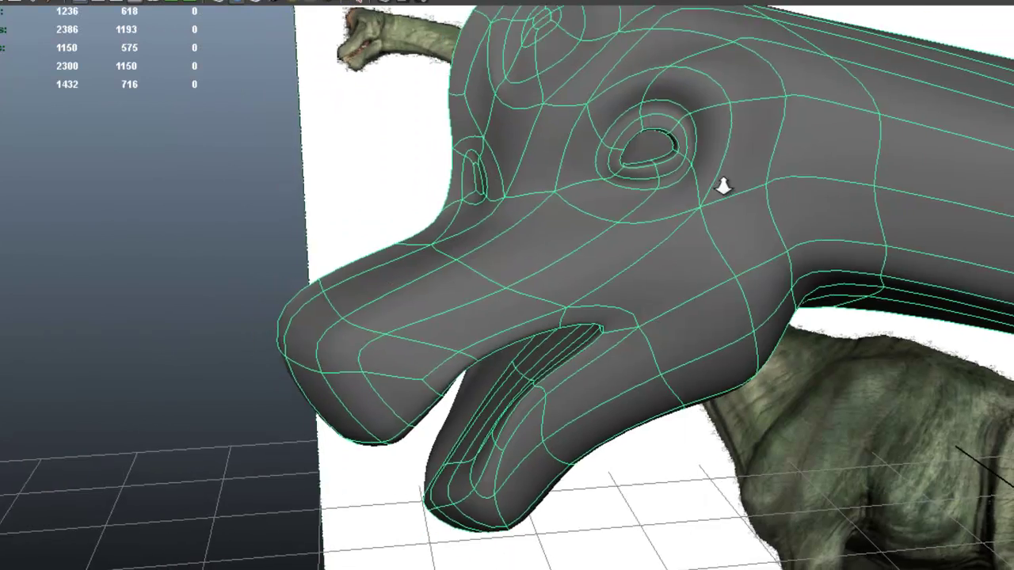
alt+middle_drag(720, 195, 405, 155)
alt+right_drag(622, 238, 464, 237)
alt+drag(464, 238, 757, 235)
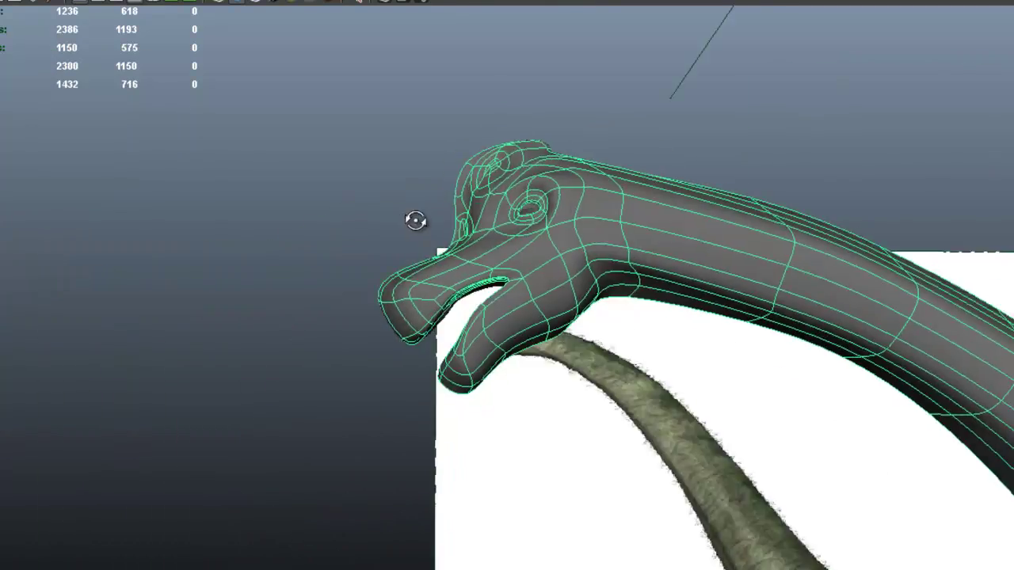
mouse_move(414, 219)
alt+mouse_down()
mouse_move(414, 231)
mouse_move(400, 215)
alt+mouse_up()
alt+right_drag(502, 267, 576, 284)
right_drag(505, 298, 507, 248)
alt+middle_drag(540, 277, 536, 253)
alt+drag(537, 252, 410, 291)
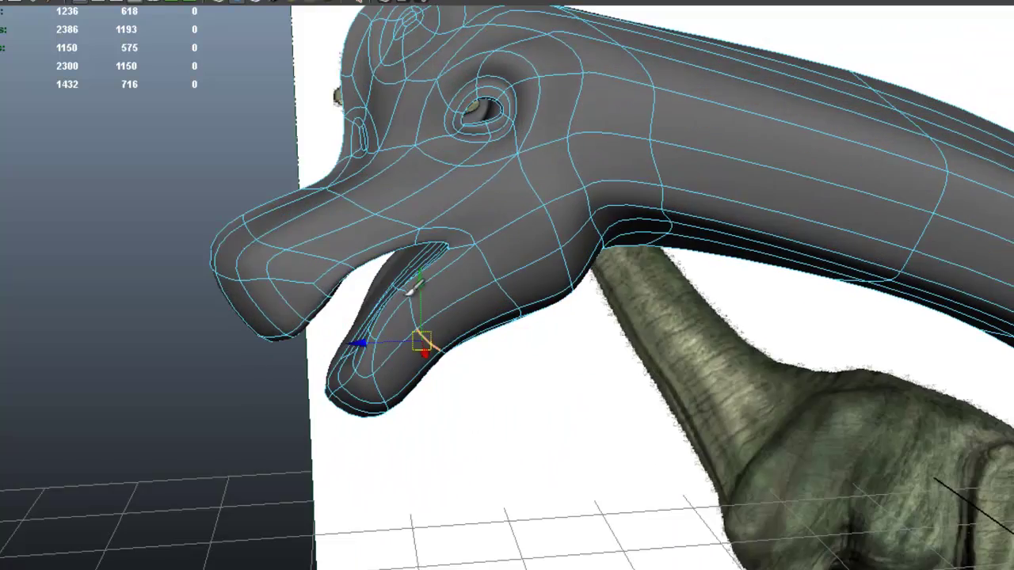
- Reposition the edges at the corner where the back of the jaw meets the throat
alt+drag(486, 278, 348, 257)
alt+middle_drag(532, 221, 482, 242)
alt+right_drag(482, 242, 816, 255)
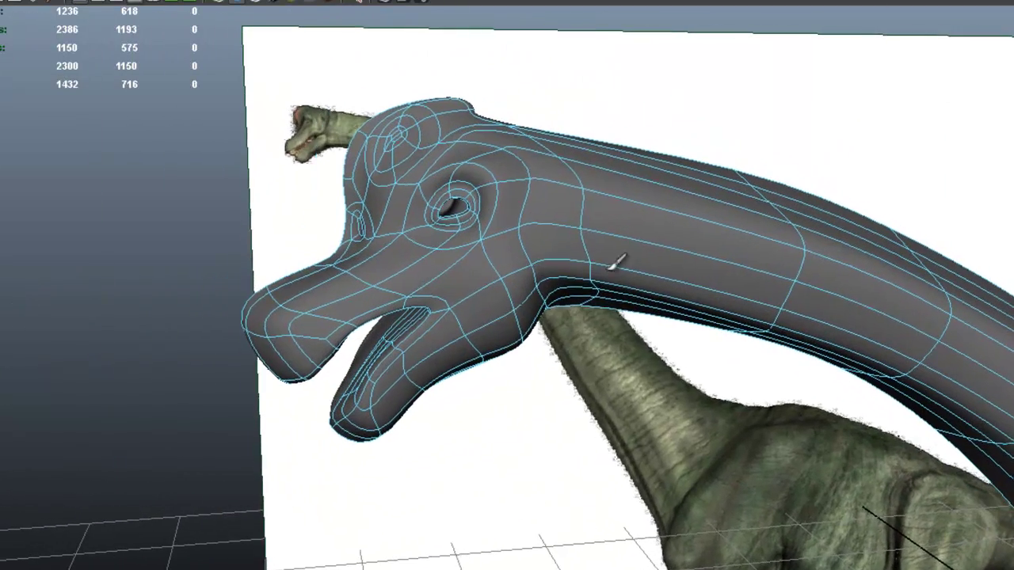
drag(552, 254, 548, 247)
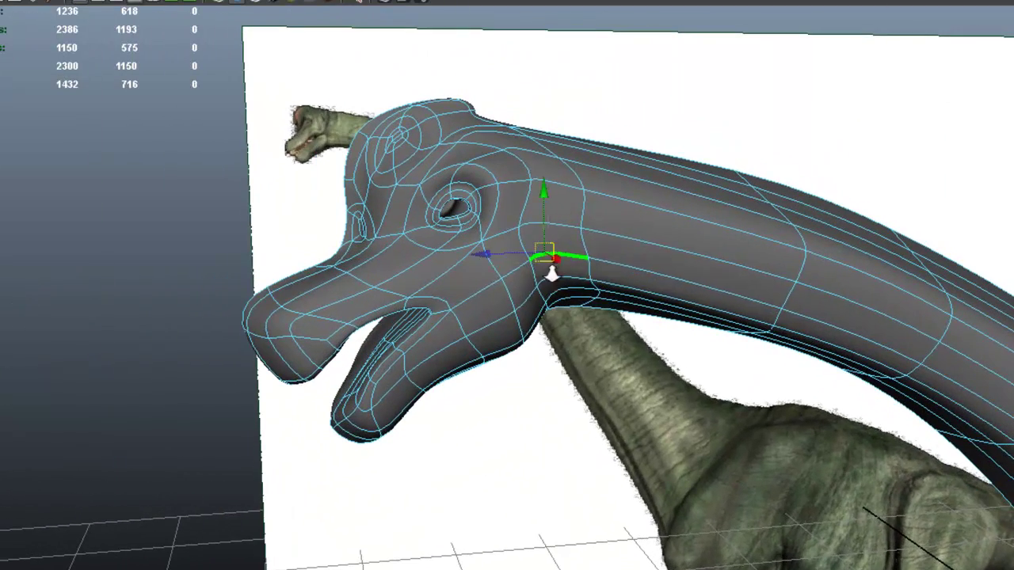
scroll(550, 277, up, 1)
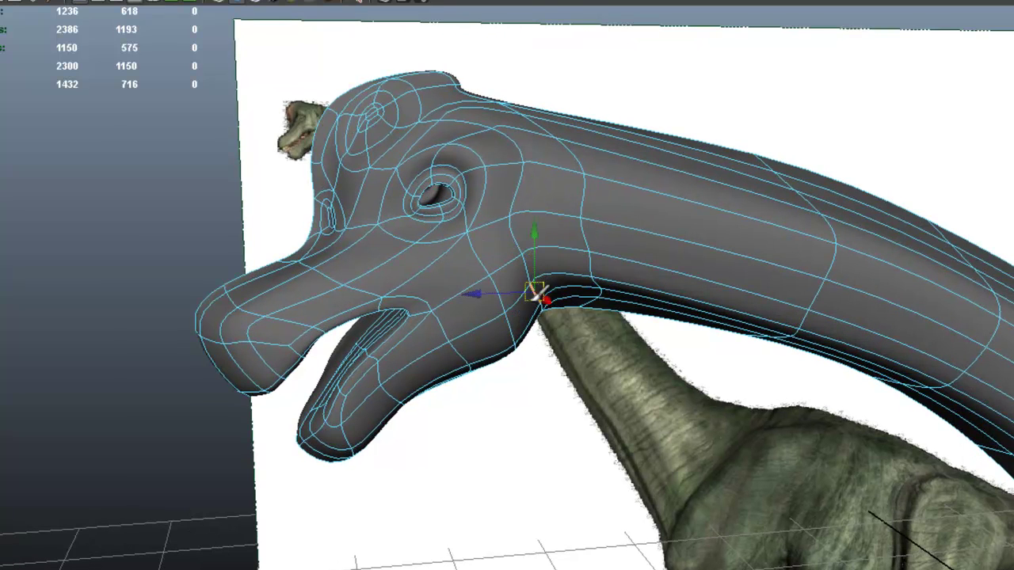
mouse_move(544, 279)
alt+mouse_down()
mouse_move(586, 276)
mouse_move(545, 288)
alt+mouse_up()
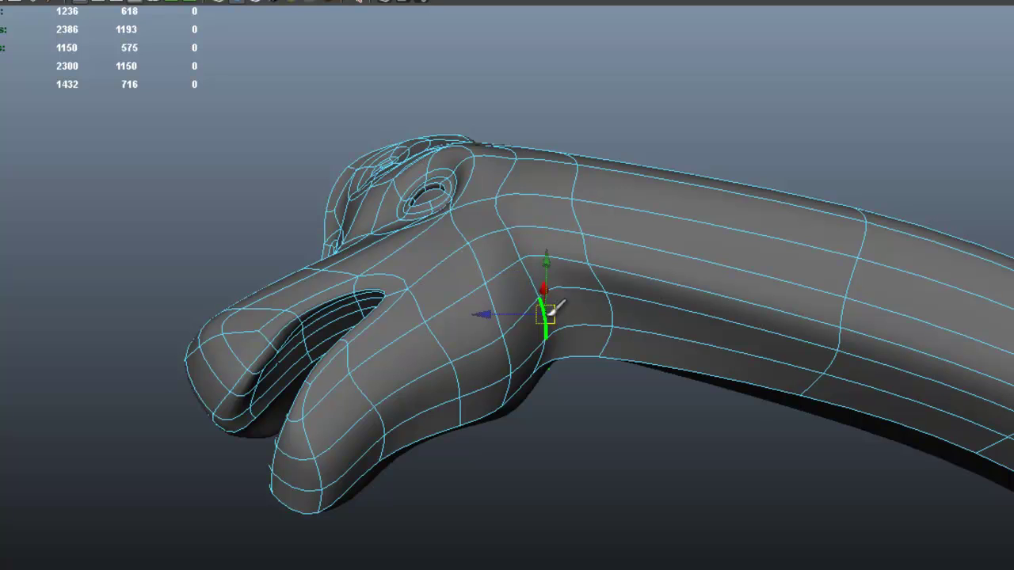
- Enable soft selection with a falloff radius of about 17.23 and reshape the lower rear corner of the jaw
alt+drag(524, 339, 538, 374)
key(b)
mouse_move(513, 360)
middle_down()
mouse_move(507, 352)
mouse_move(532, 357)
middle_up()
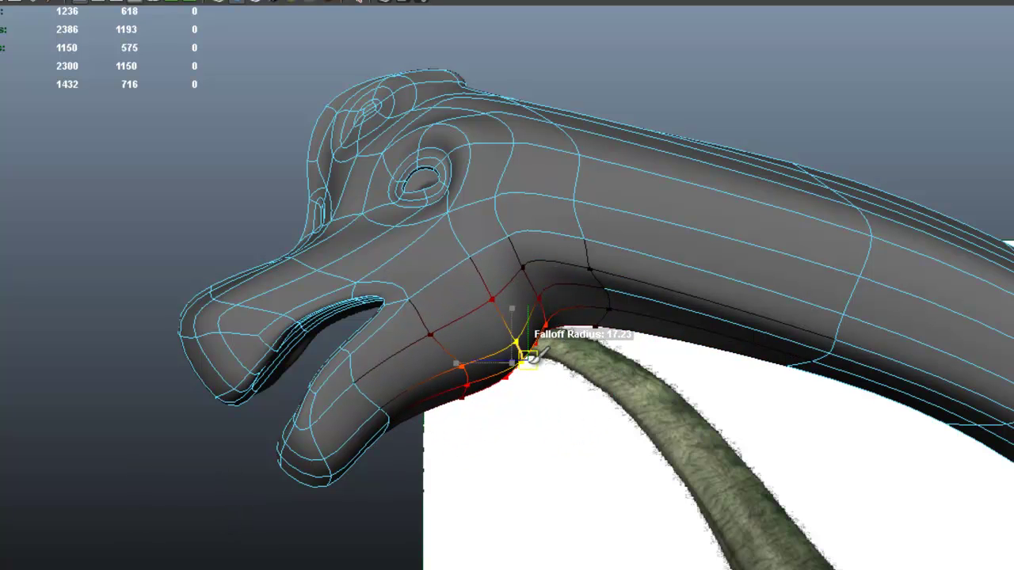
alt+drag(542, 354, 545, 296)
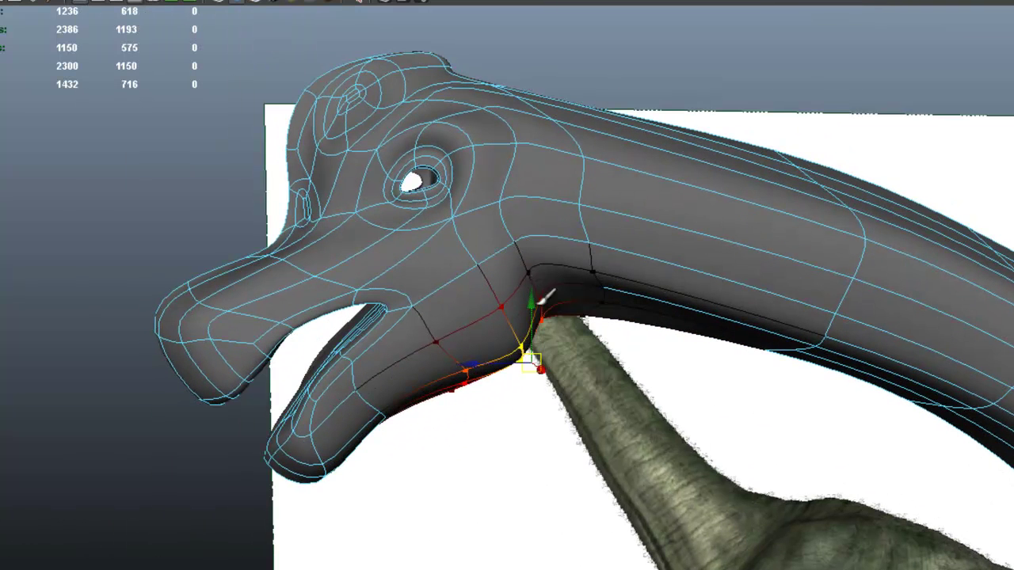
alt+drag(529, 352, 562, 250)
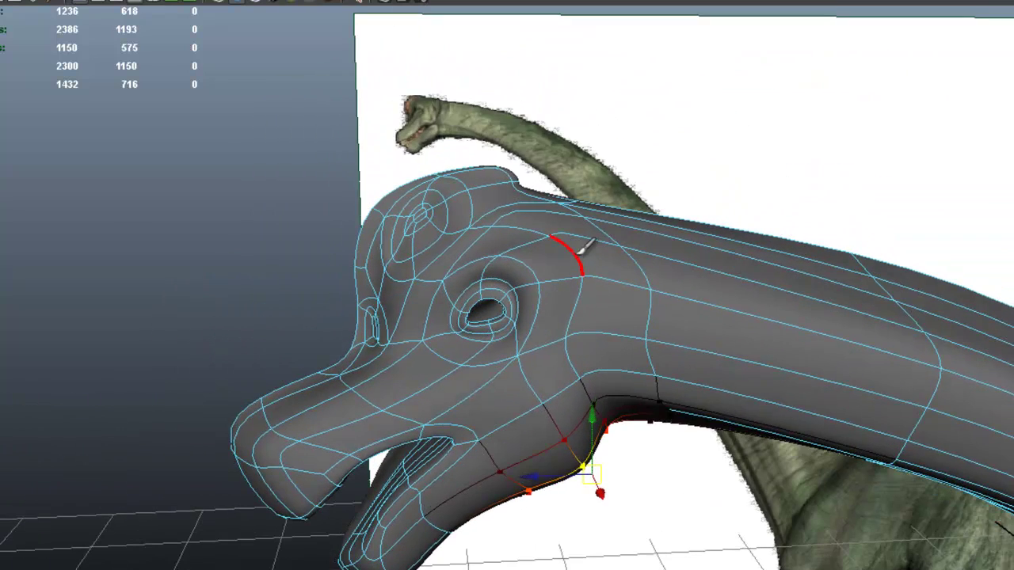
- Adjust the edges at the top of the neck behind the eye using soft selection
alt+drag(572, 244, 636, 238)
double_click(582, 265)
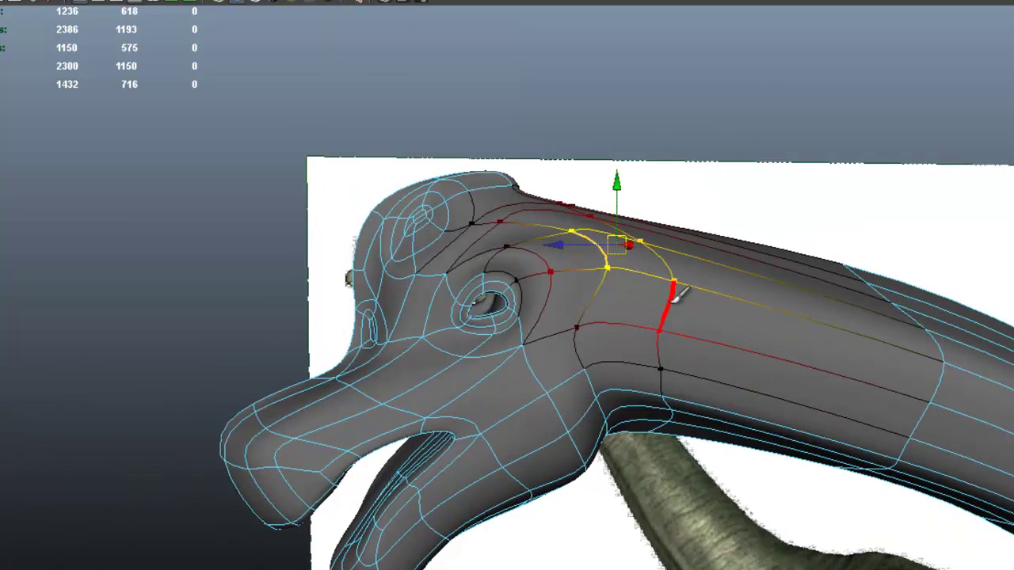
mouse_move(686, 286)
alt+mouse_down()
mouse_move(678, 278)
mouse_move(641, 301)
mouse_move(672, 330)
mouse_move(593, 316)
mouse_move(593, 294)
mouse_move(679, 270)
alt+mouse_up()
key(b)
- Reshape the edges around the throat and upper neck behind the jaw with soft selection
alt+drag(746, 294, 382, 315)
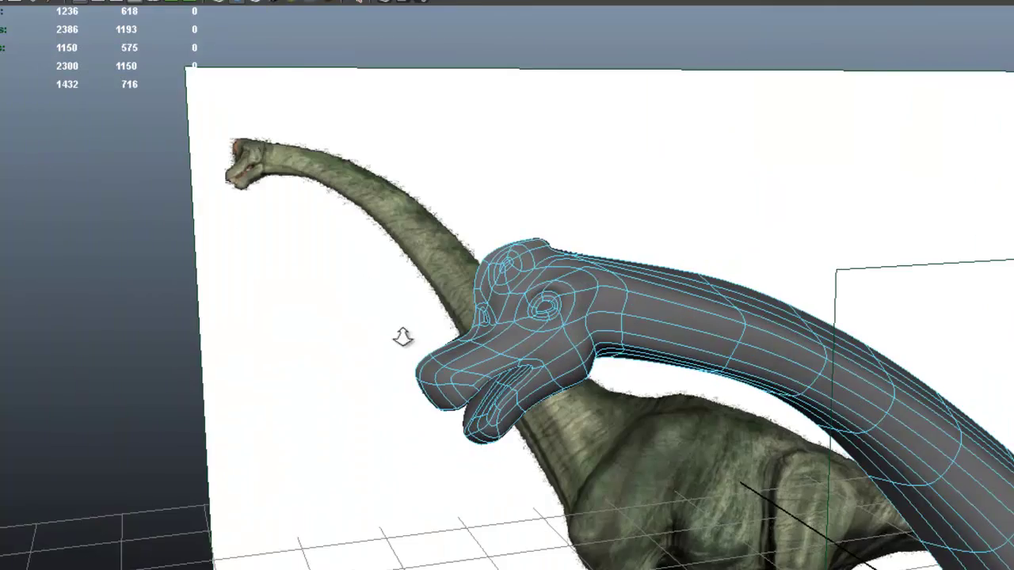
alt+right_drag(403, 337, 642, 366)
alt+middle_drag(590, 361, 620, 337)
alt+drag(554, 340, 366, 348)
click(600, 374)
key(b)
drag(603, 388, 647, 401)
click(608, 424)
click(583, 461)
- Shift the lengthwise edges along the side and underside of the upper neck to even out their spacing
alt+drag(645, 413, 509, 294)
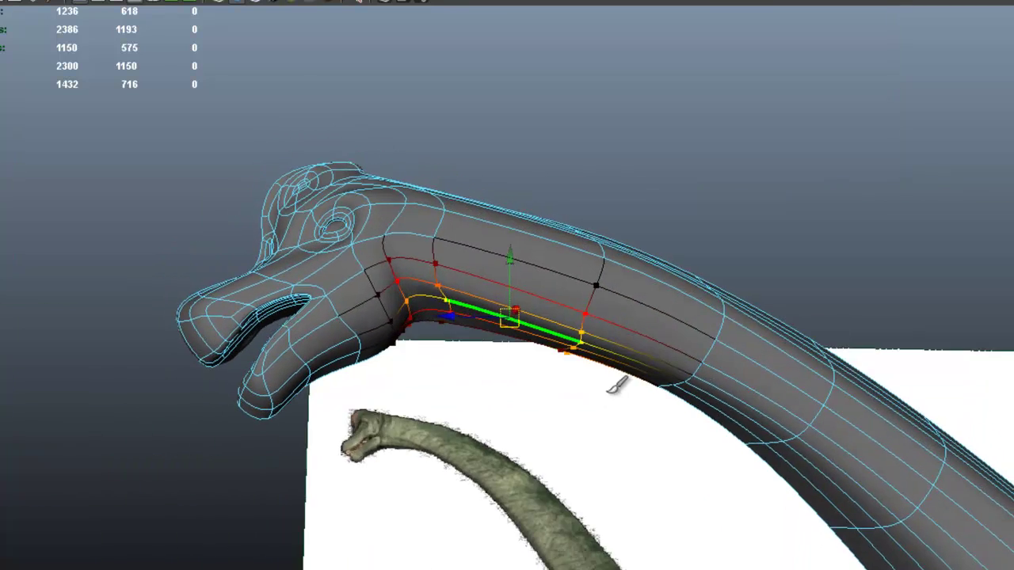
alt+drag(607, 393, 599, 382)
click(529, 307)
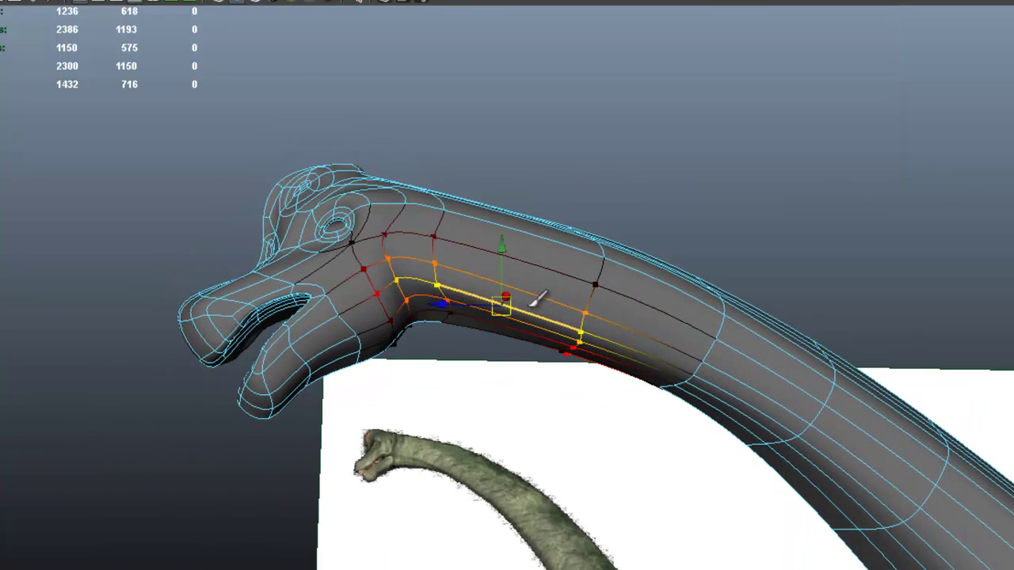
middle_drag(550, 287, 523, 269)
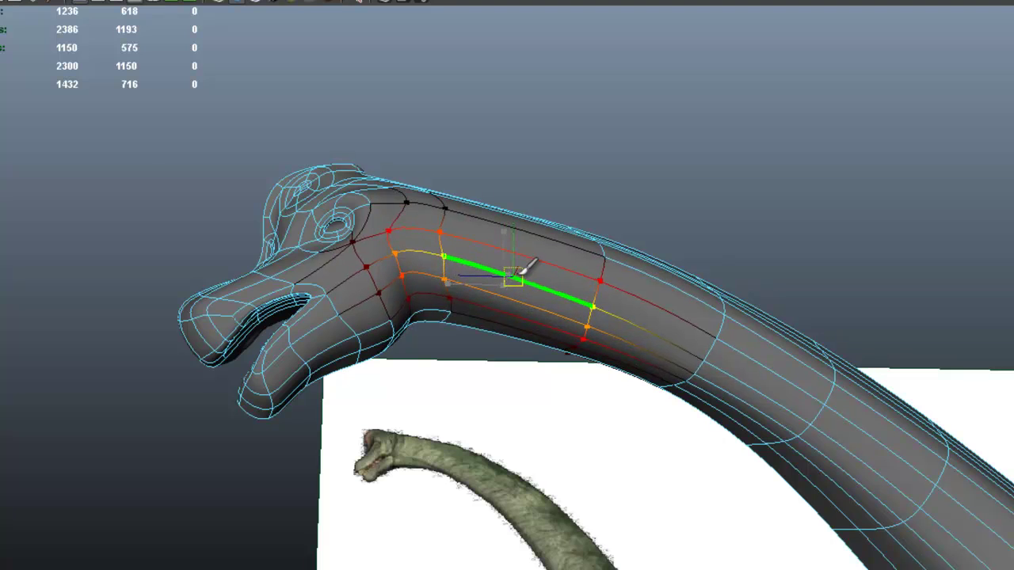
- Soft-adjust the edges along the neck and where its base runs into the back
alt+middle_drag(797, 405, 572, 214)
alt+right_drag(656, 326, 593, 301)
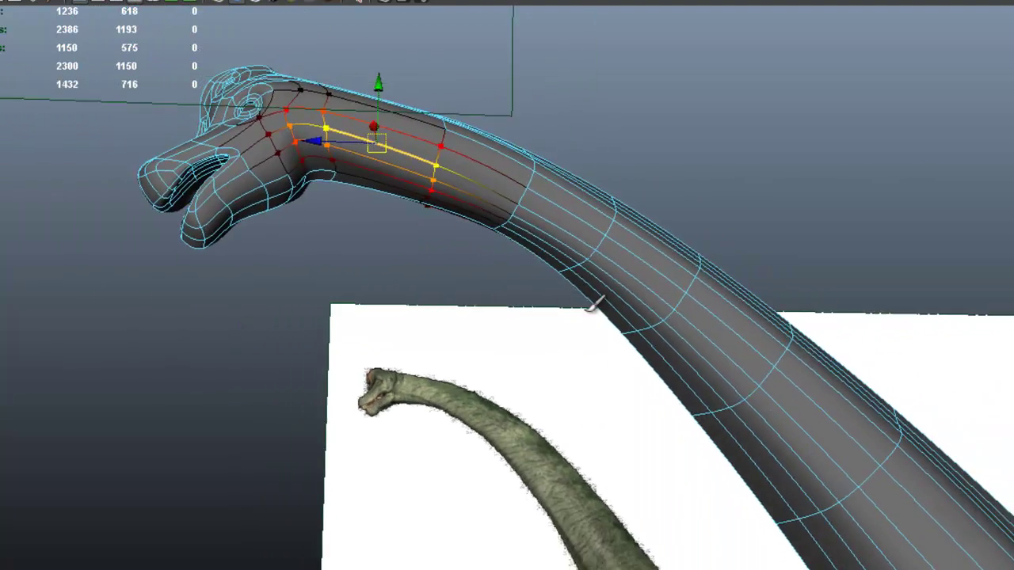
alt+drag(593, 301, 538, 317)
click(645, 250)
alt+drag(645, 251, 665, 333)
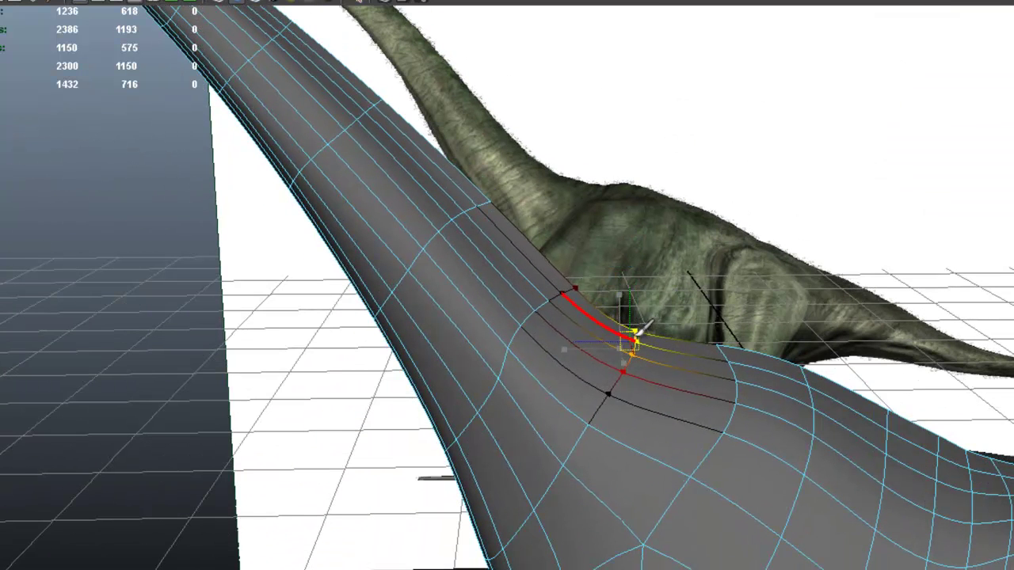
- Adjust the edges where the lower chest meets the inside of the front leg
alt+right_drag(793, 400, 439, 328)
alt+middle_drag(543, 341, 481, 316)
alt+right_drag(482, 316, 592, 384)
click(568, 402)
alt+middle_drag(583, 396, 742, 277)
alt+drag(742, 276, 714, 299)
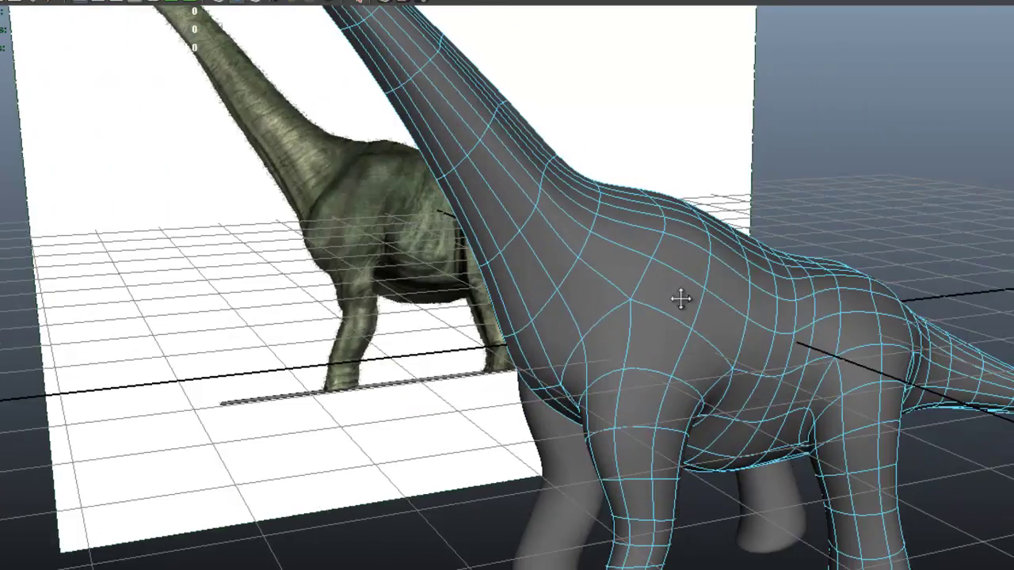
alt+middle_drag(681, 298, 689, 291)
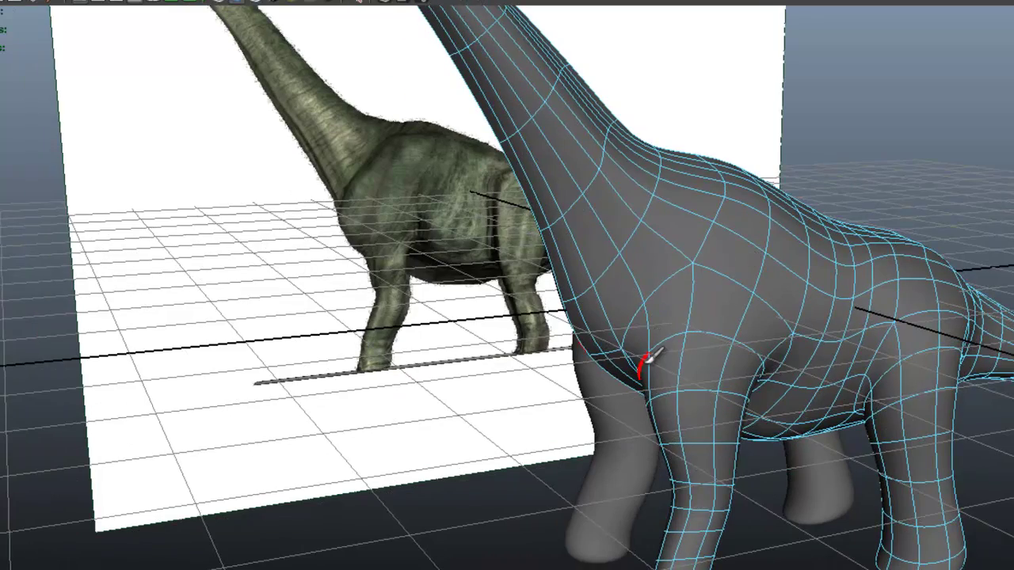
mouse_move(653, 356)
alt+mouse_down()
mouse_move(773, 351)
mouse_move(608, 341)
mouse_move(662, 362)
mouse_move(654, 369)
alt+mouse_up()
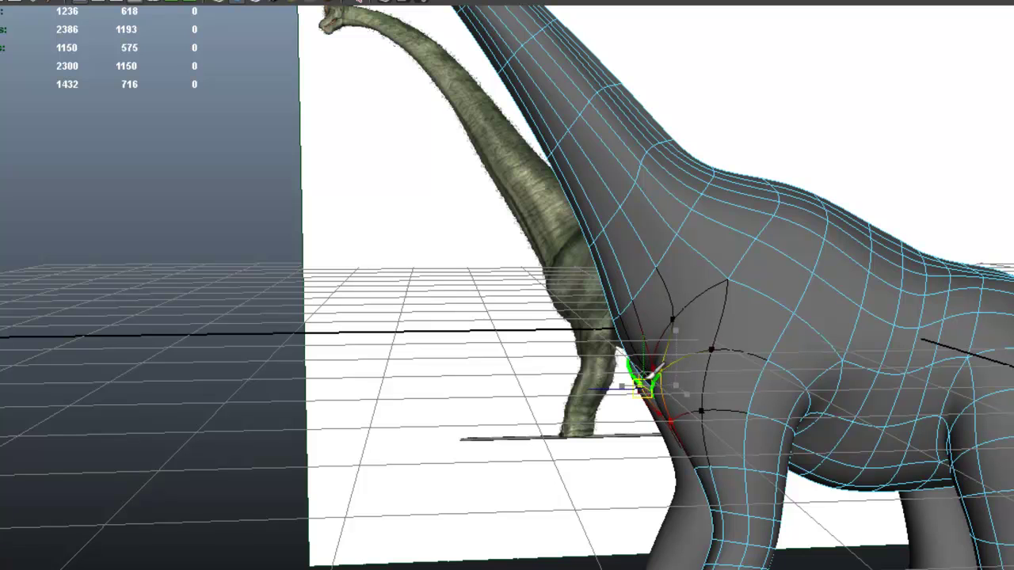
- Raise the edges across the front leg's shoulder and reshape its rear edge into a rounder contour
click(741, 353)
drag(741, 352, 734, 299)
click(787, 350)
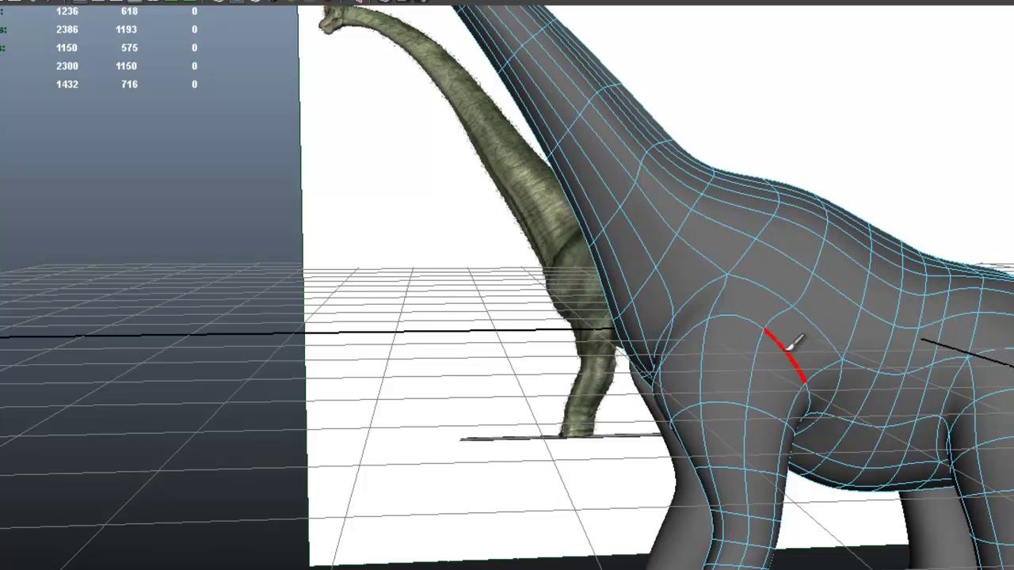
click(791, 354)
drag(789, 346, 897, 307)
click(755, 312)
- Reposition the row of edges across the upper front leg below the shoulder with soft selection
alt+right_drag(592, 296, 708, 306)
alt+middle_drag(582, 304, 650, 241)
alt+drag(621, 313, 649, 320)
drag(631, 263, 542, 215)
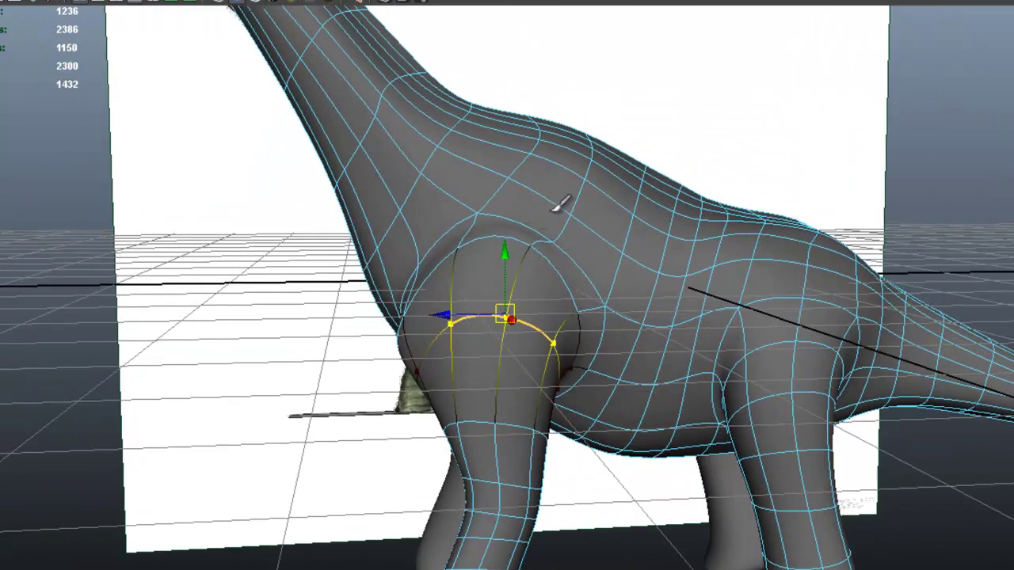
- Move the edges above the front leg's shoulder up toward the back with soft selection
double_click(559, 204)
drag(539, 224, 547, 189)
click(587, 257)
drag(590, 261, 611, 246)
click(563, 184)
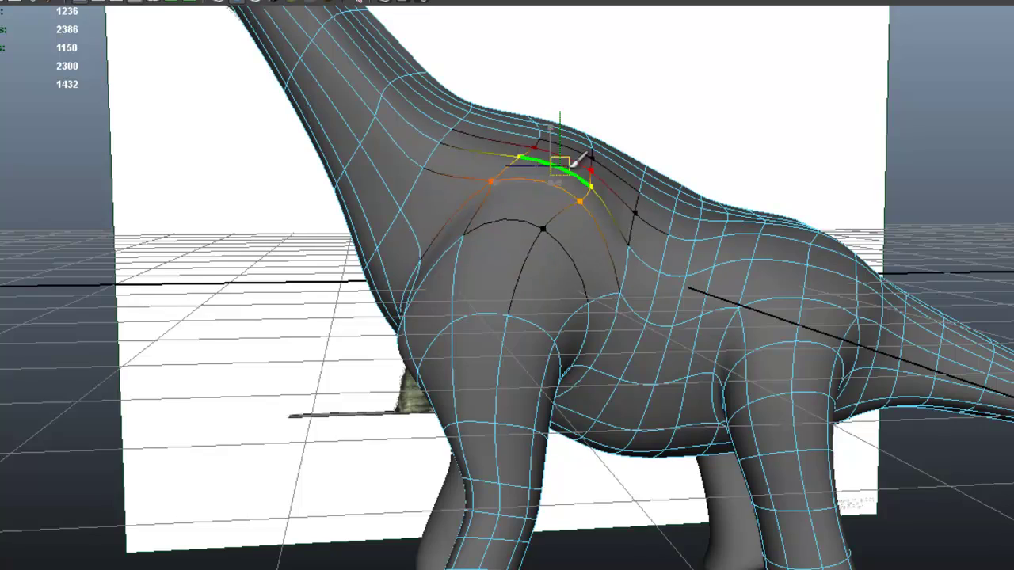
- Smooth the edges between the top of the shoulder and the ridge of the back
alt+drag(570, 163, 675, 211)
click(663, 215)
alt+drag(653, 211, 752, 209)
click(531, 180)
drag(543, 164, 539, 158)
alt+drag(605, 194, 518, 210)
click(502, 222)
middle_drag(522, 199, 529, 196)
- Soft-adjust the pair of edges at the lower front of the chest beside the front leg
alt+drag(512, 194, 444, 338)
click(441, 214)
click(405, 377)
shift+click(433, 355)
alt+drag(531, 324, 123, 181)
scroll(403, 315, down, 3)
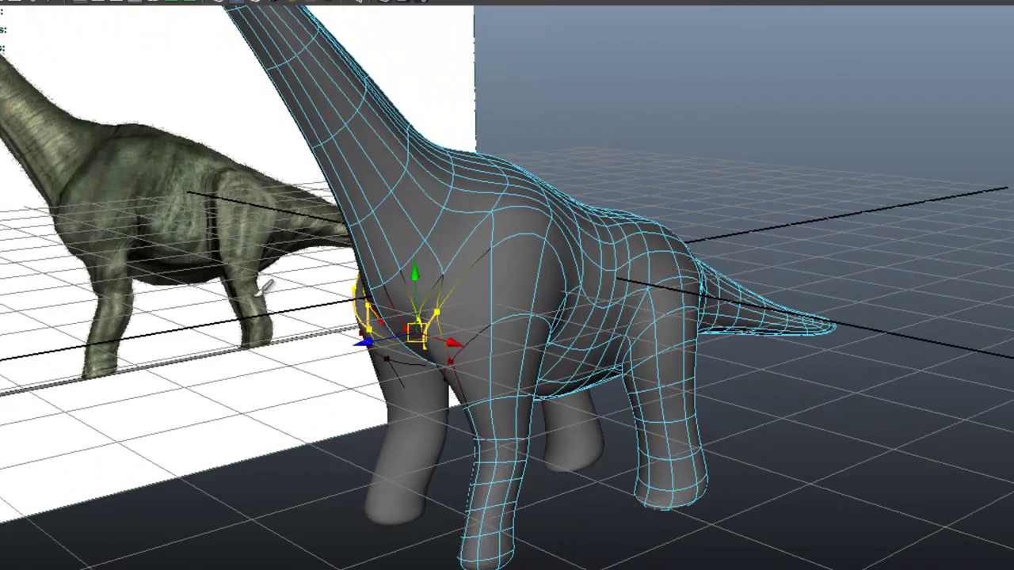
alt+drag(360, 347, 521, 267)
alt+drag(653, 277, 556, 312)
alt+right_drag(556, 312, 610, 301)
- Reshape the edges across the front face of the upper front leg
click(596, 320)
alt+drag(599, 323, 583, 179)
click(559, 215)
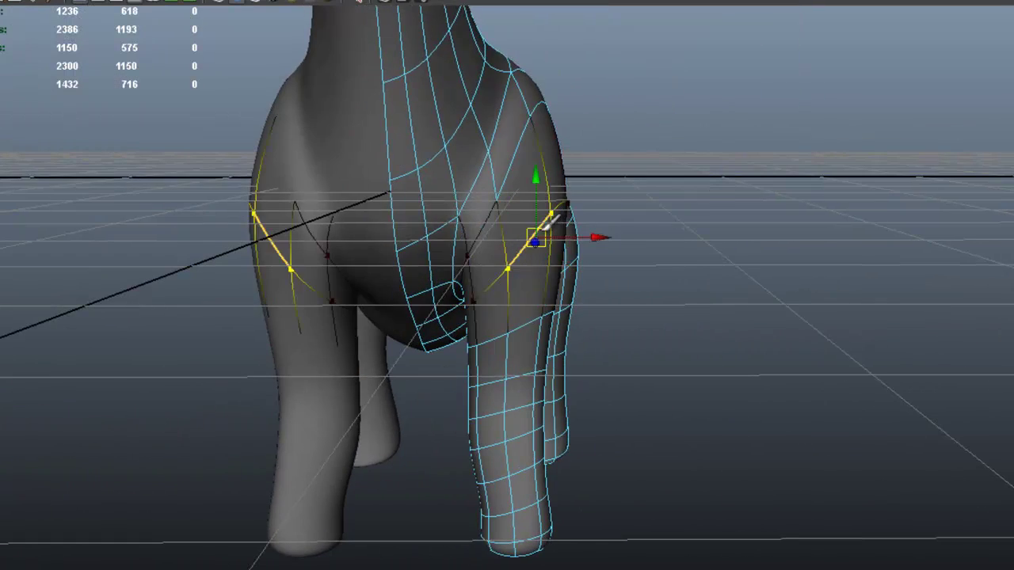
alt+drag(550, 230, 480, 188)
alt+middle_drag(538, 290, 540, 254)
alt+right_drag(540, 253, 627, 261)
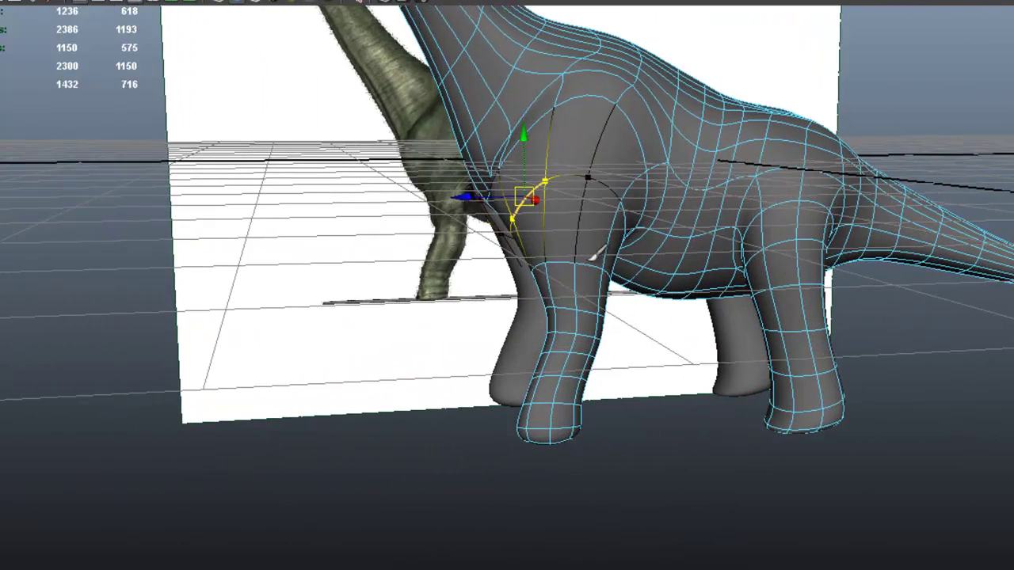
- Adjust the front contour of the upper front leg and the rear edges around its elbow
alt+drag(552, 274, 580, 298)
click(532, 264)
drag(534, 267, 525, 277)
alt+drag(645, 297, 693, 382)
double_click(671, 390)
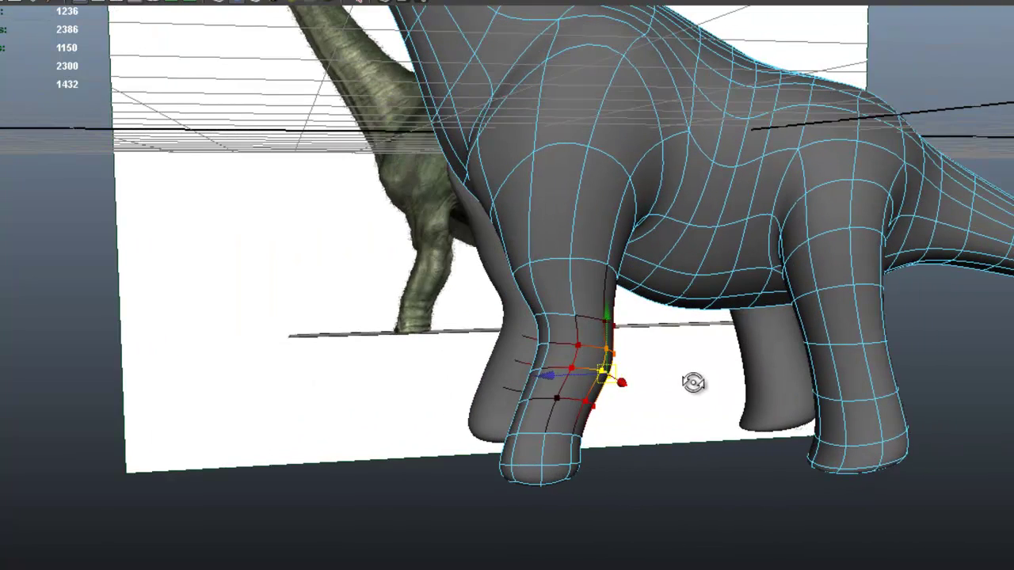
- Reposition the edges on the lower part of the front leg above the foot
mouse_move(534, 414)
alt+mouse_down()
mouse_move(525, 431)
mouse_move(584, 408)
mouse_move(452, 392)
mouse_move(535, 408)
mouse_move(524, 404)
alt+mouse_up()
click(480, 422)
shift+click(513, 417)
alt+drag(605, 299, 648, 305)
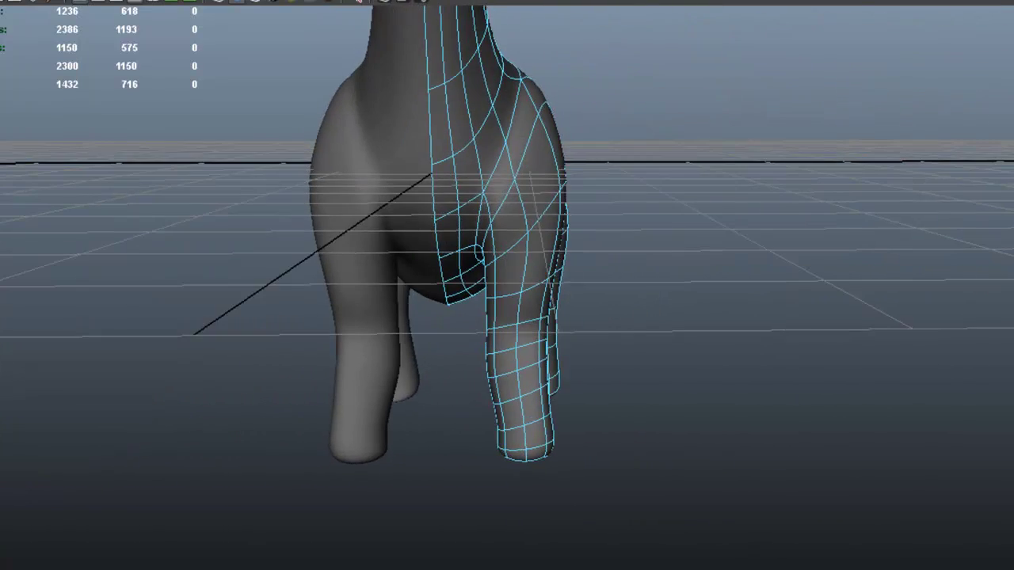
- Switch to the photo viewer and examine the brachiosaurus reference images, zooming in on the body, hips and legs
click(394, 567)
scroll(648, 421, down, 3)
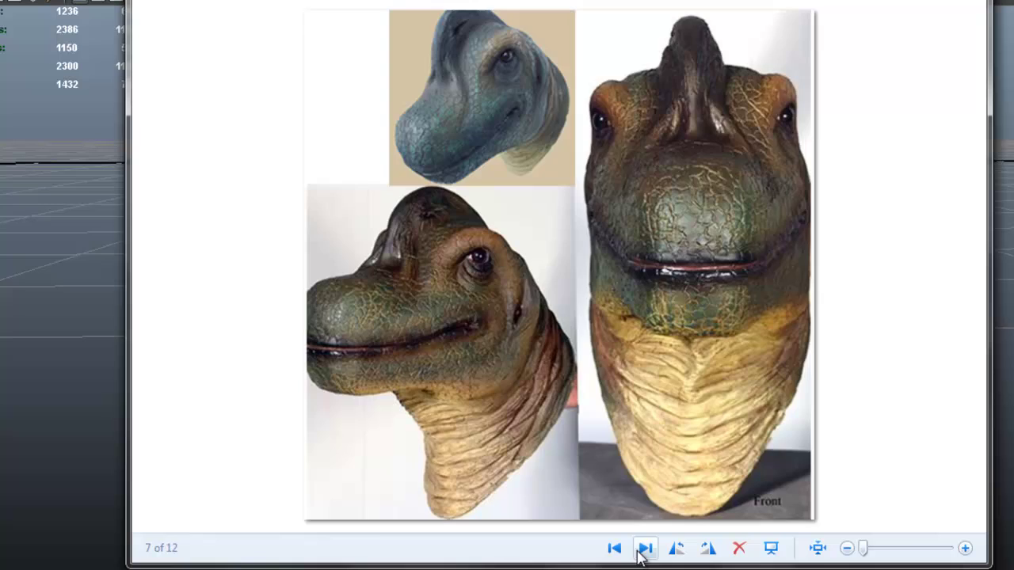
click(646, 548)
scroll(586, 372, up, 3)
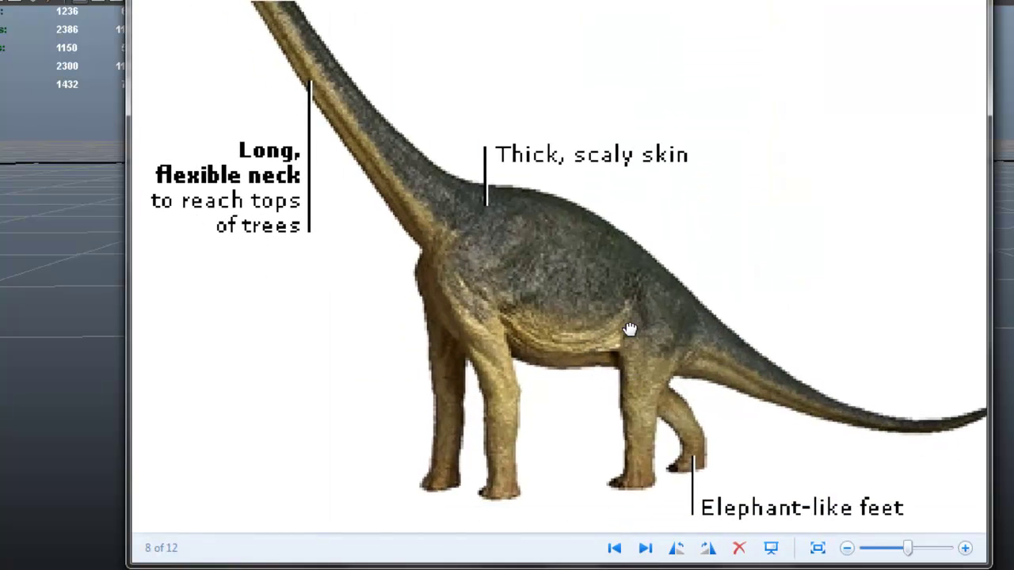
click(646, 549)
click(646, 549)
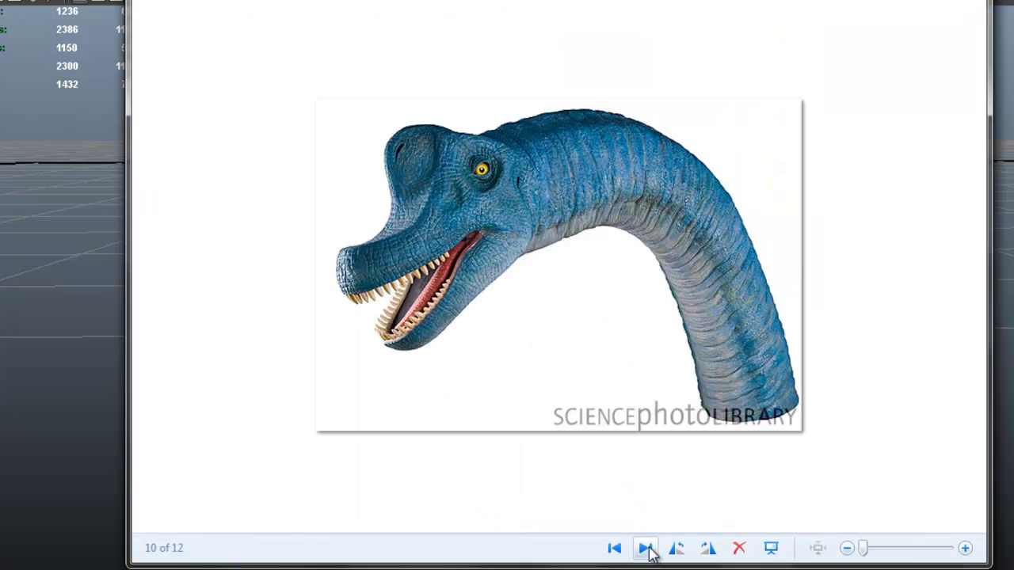
click(646, 548)
click(647, 549)
click(646, 548)
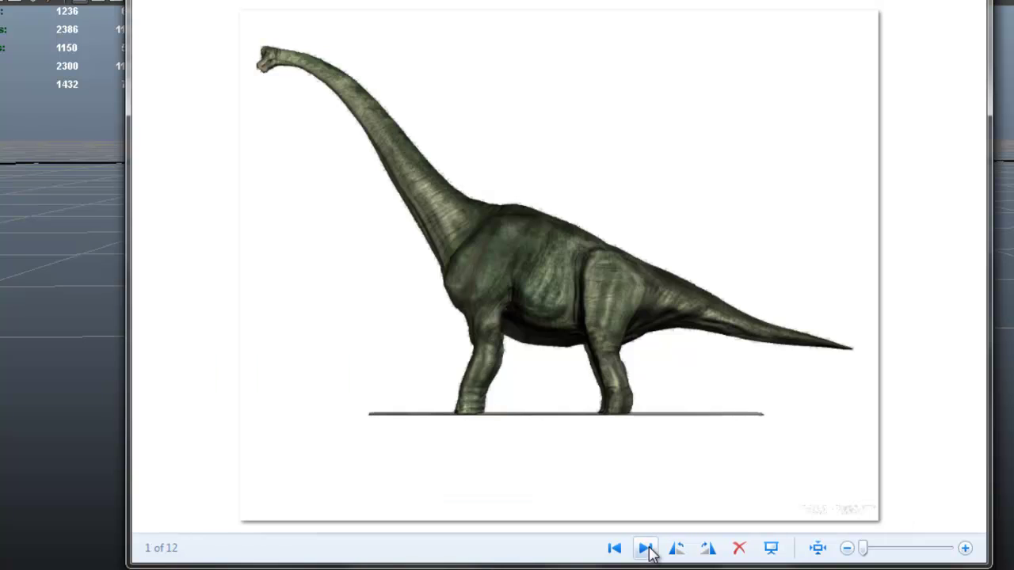
click(646, 549)
scroll(687, 419, up, 4)
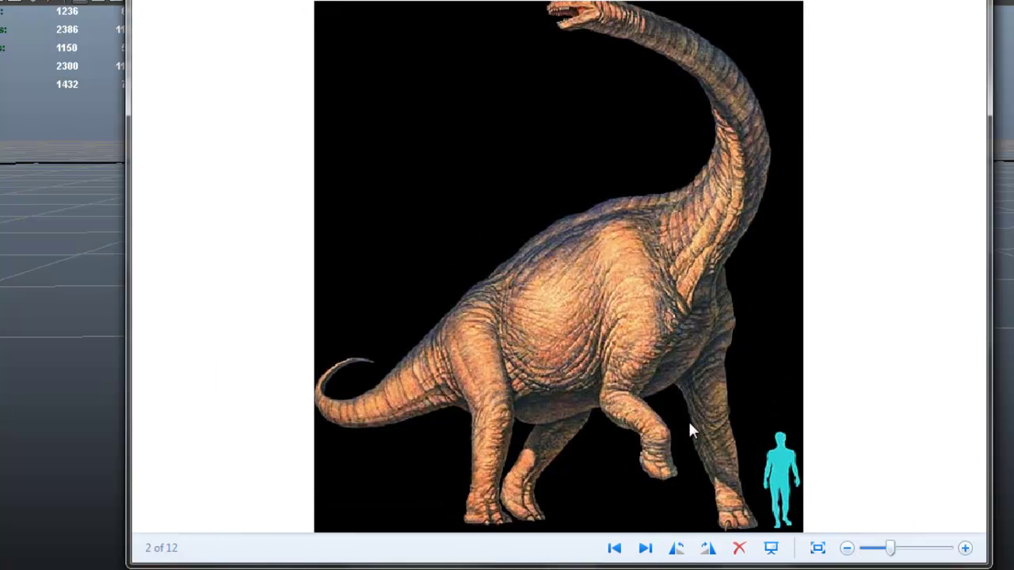
scroll(713, 396, up, 3)
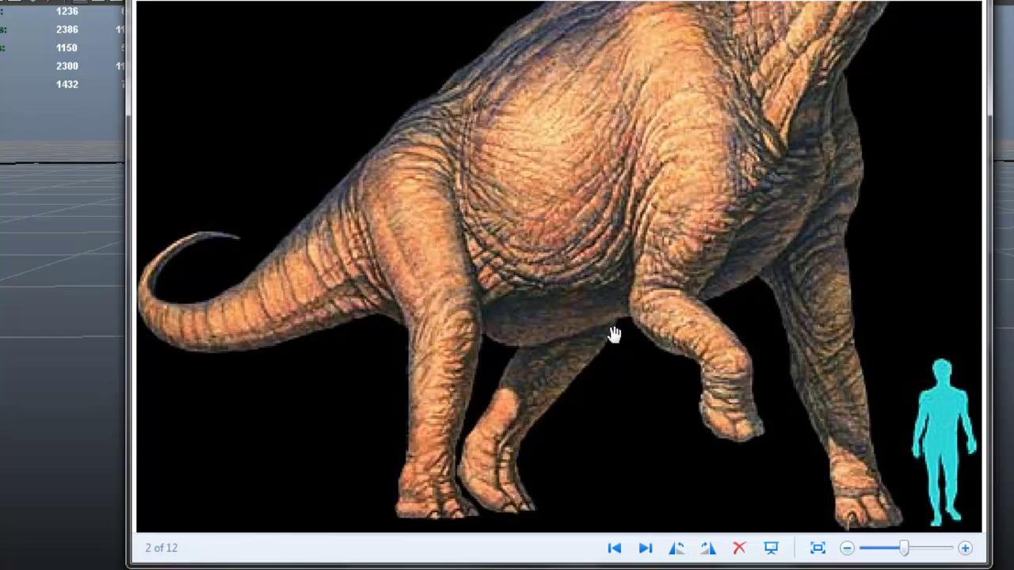
click(863, 4)
- Soft-adjust the edges along the front and upper part of the hind thigh
alt+drag(694, 205, 518, 214)
alt+middle_drag(518, 214, 352, 228)
alt+drag(622, 198, 626, 219)
right_drag(575, 184, 588, 155)
alt+middle_drag(583, 172, 521, 219)
alt+right_drag(545, 217, 574, 211)
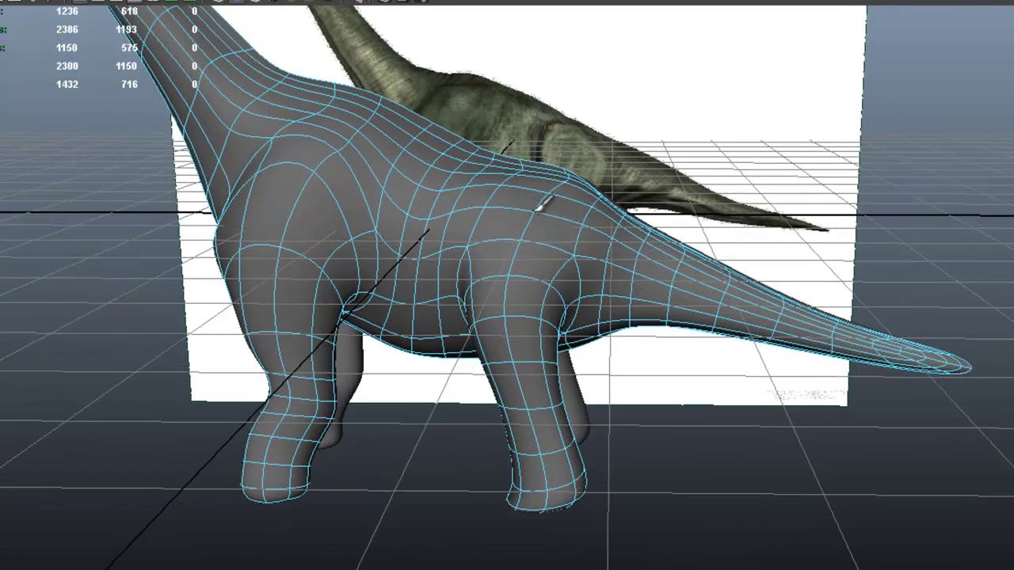
click(508, 237)
alt+drag(520, 233, 513, 204)
drag(487, 241, 545, 266)
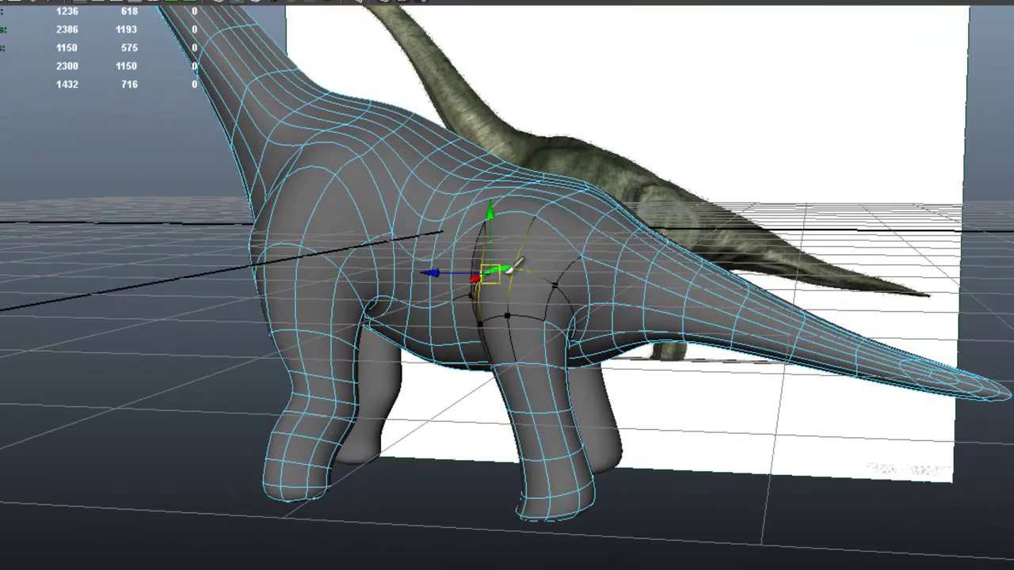
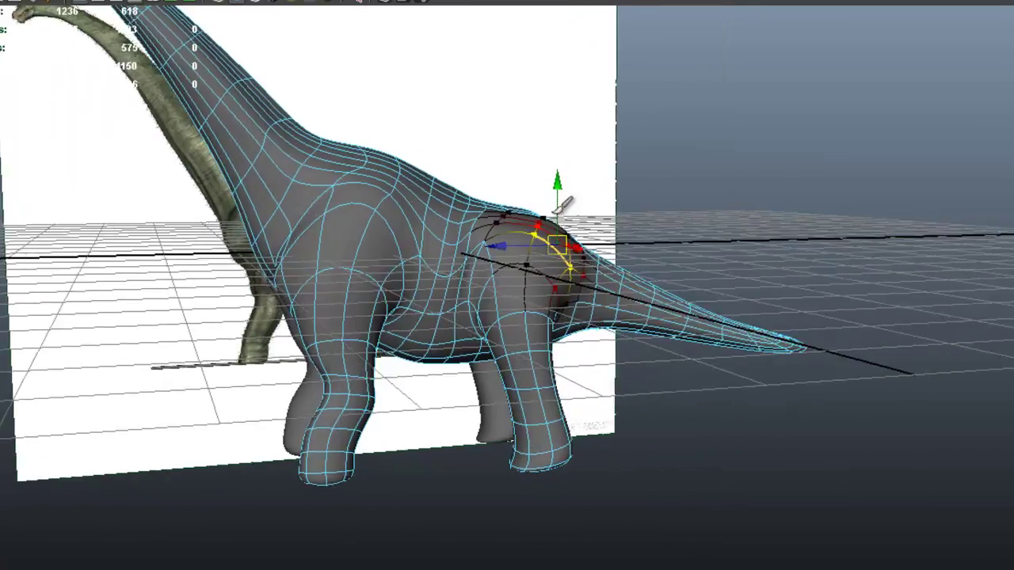
- Reshape the edges over the hip where the thigh runs into the tail base and lower back
alt+drag(665, 216, 559, 228)
alt+right_drag(559, 227, 574, 205)
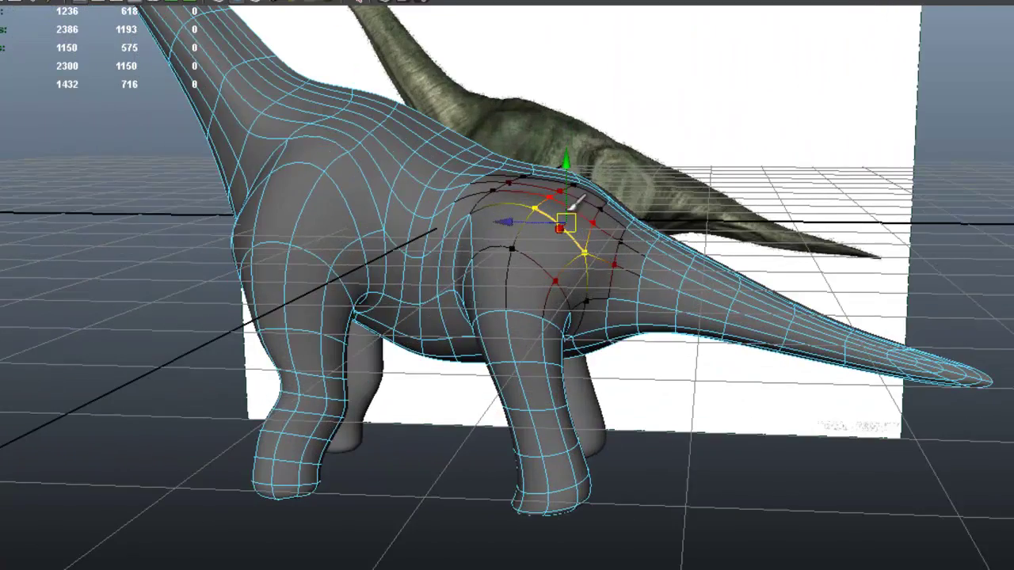
alt+drag(625, 186, 721, 248)
click(670, 222)
shift+click(489, 241)
alt+drag(580, 218, 546, 229)
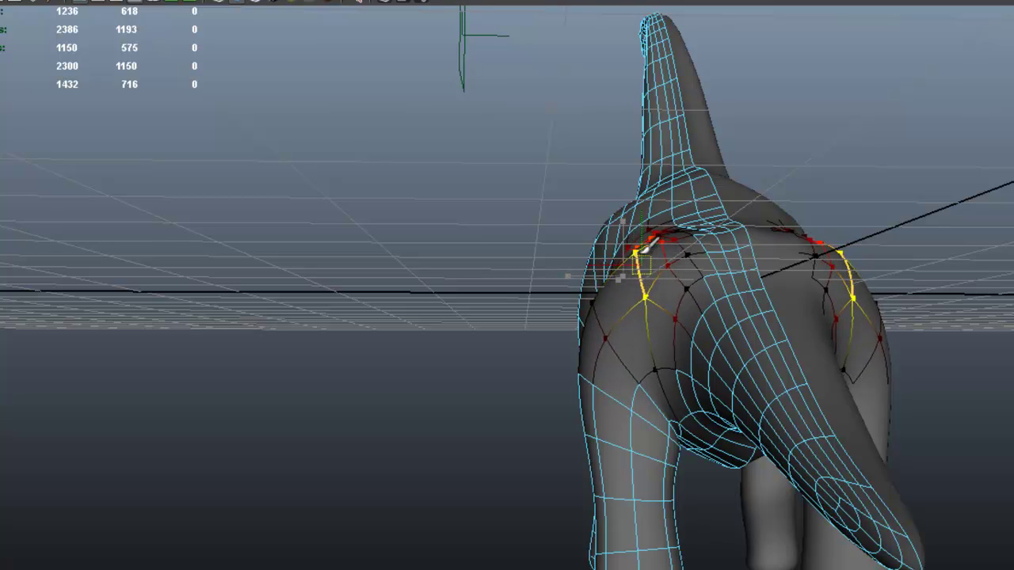
alt+drag(633, 247, 624, 184)
click(673, 198)
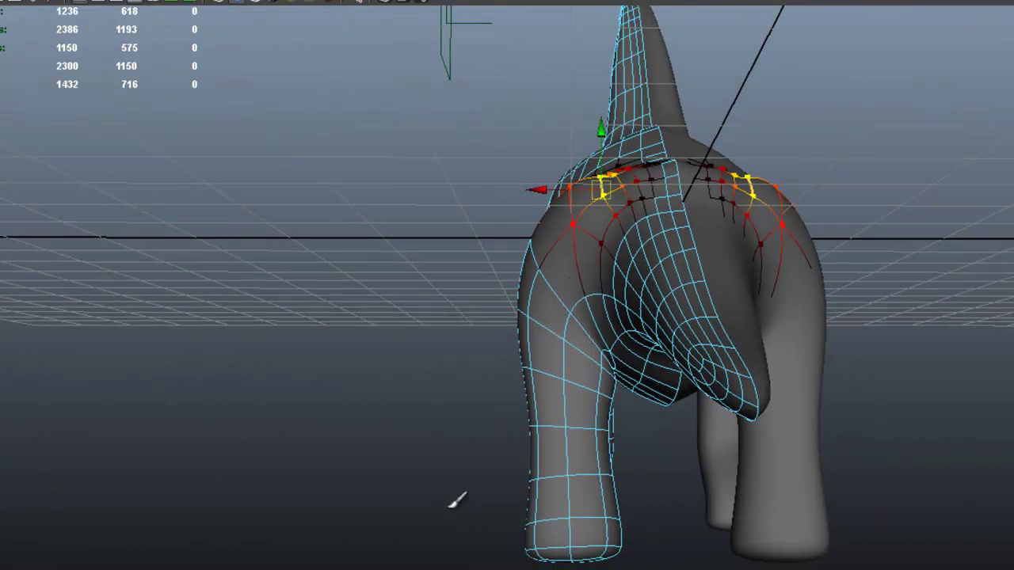
- Consult the rear-view reference photo and reshape the edges across the upper hind thigh to match
key(alt+Tab)
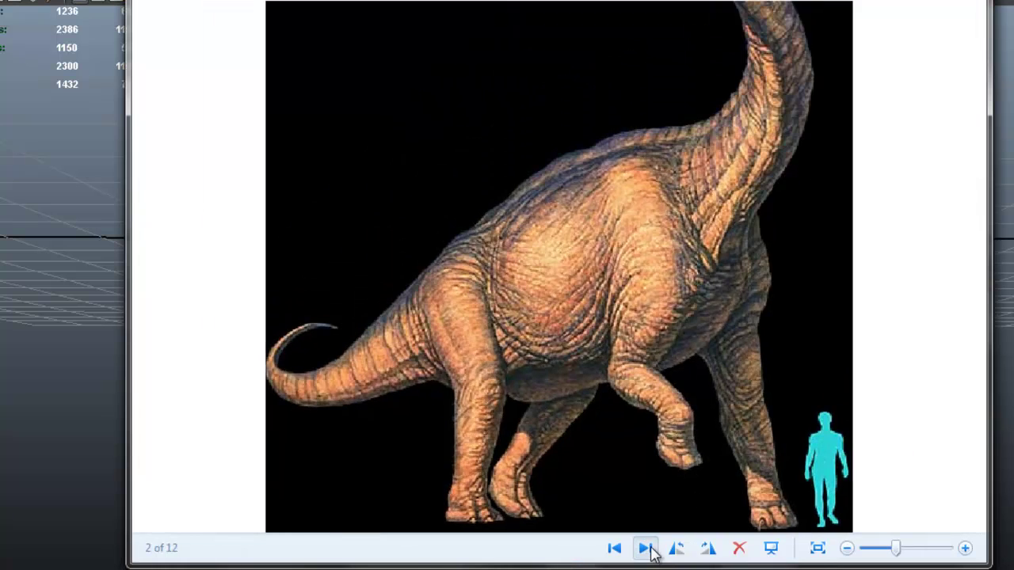
click(647, 548)
scroll(634, 380, up, 5)
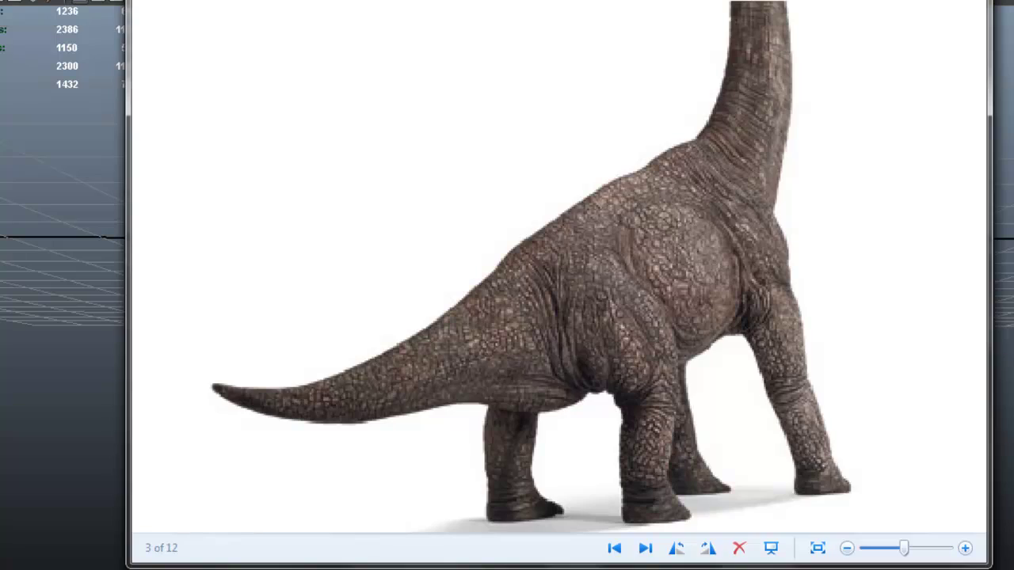
key(alt+Tab)
alt+drag(683, 143, 570, 164)
scroll(579, 162, up, 3)
click(629, 175)
drag(635, 171, 561, 181)
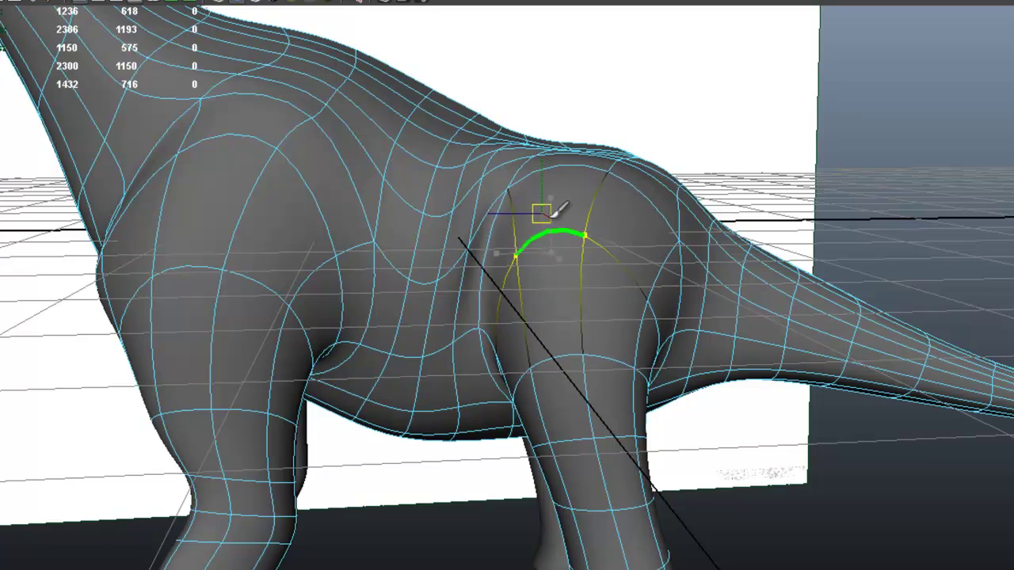
alt+drag(536, 228, 568, 250)
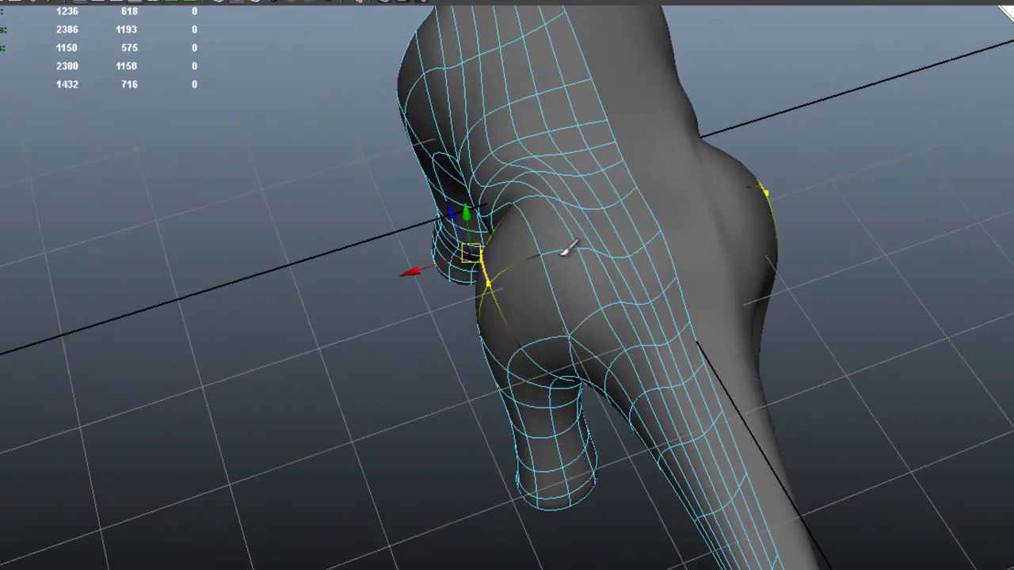
- Adjust the edges on top of the hip bulge and clear the selection
click(612, 163)
drag(567, 179, 684, 126)
click(557, 163)
click(958, 231)
- Soft-adjust the front edges of the hind thigh where it meets the belly
alt+right_drag(838, 249, 638, 229)
alt+drag(638, 228, 575, 281)
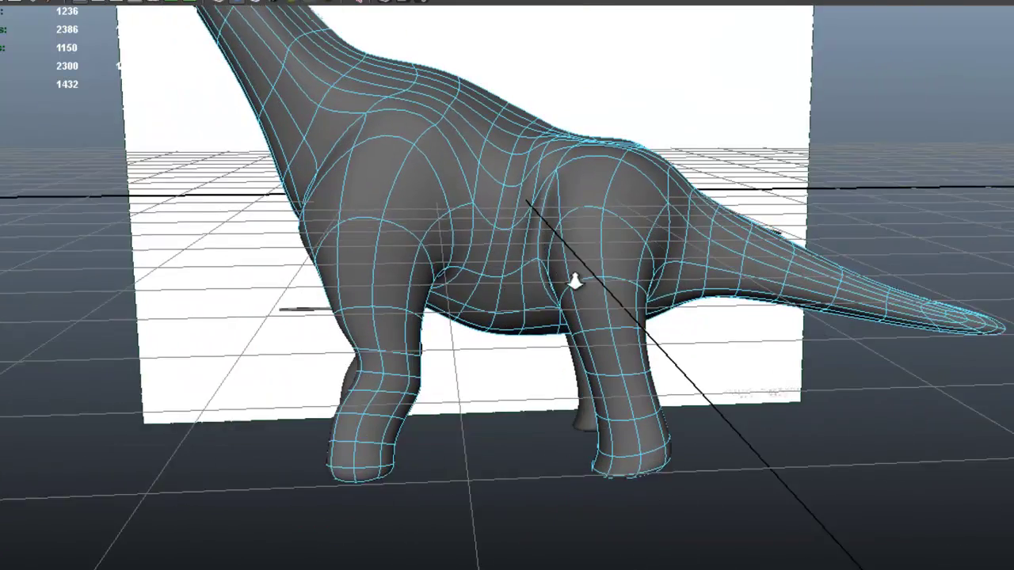
alt+right_drag(574, 281, 586, 293)
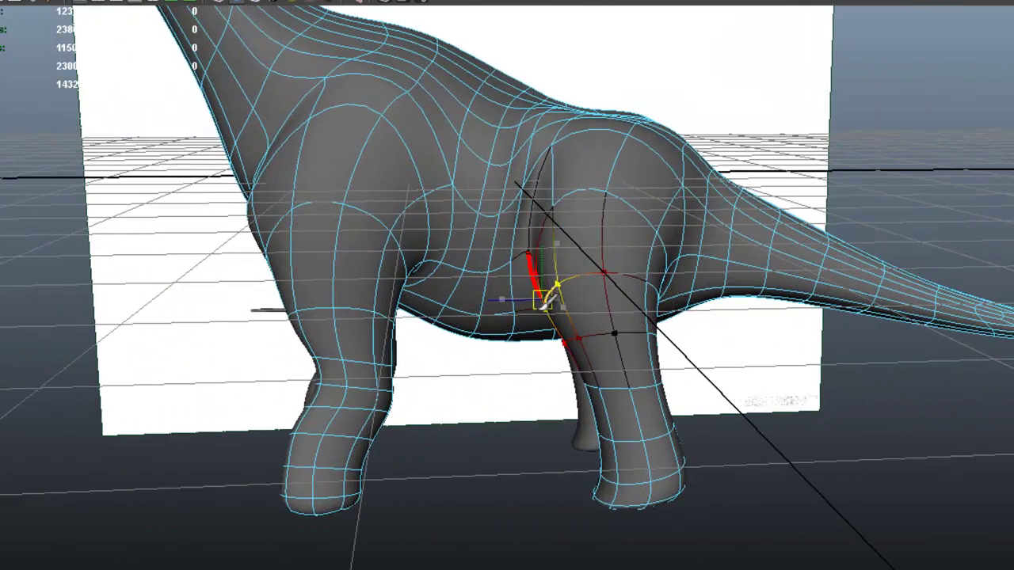
drag(541, 310, 548, 313)
click(876, 362)
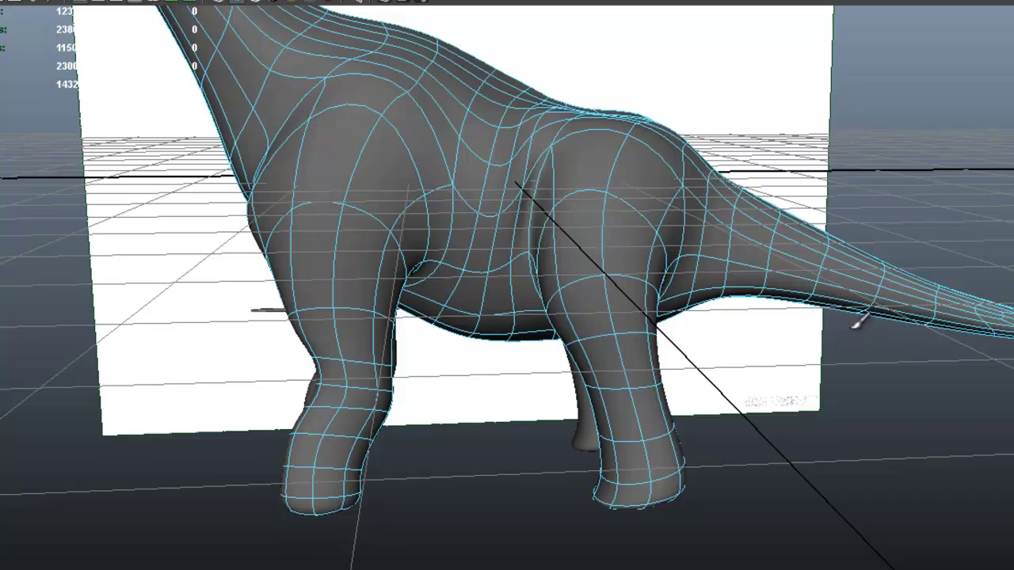
- Reshape the thigh's rear edges beside the tail base and the arc of edges across the upper thigh
alt+right_drag(859, 321, 616, 228)
alt+drag(616, 228, 808, 288)
scroll(682, 192, up, 3)
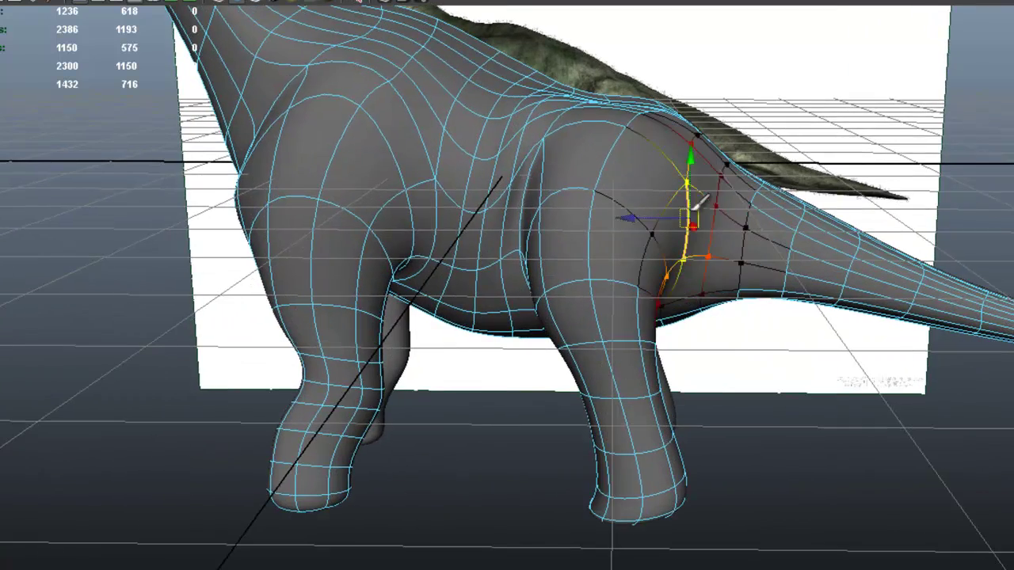
alt+drag(699, 208, 672, 216)
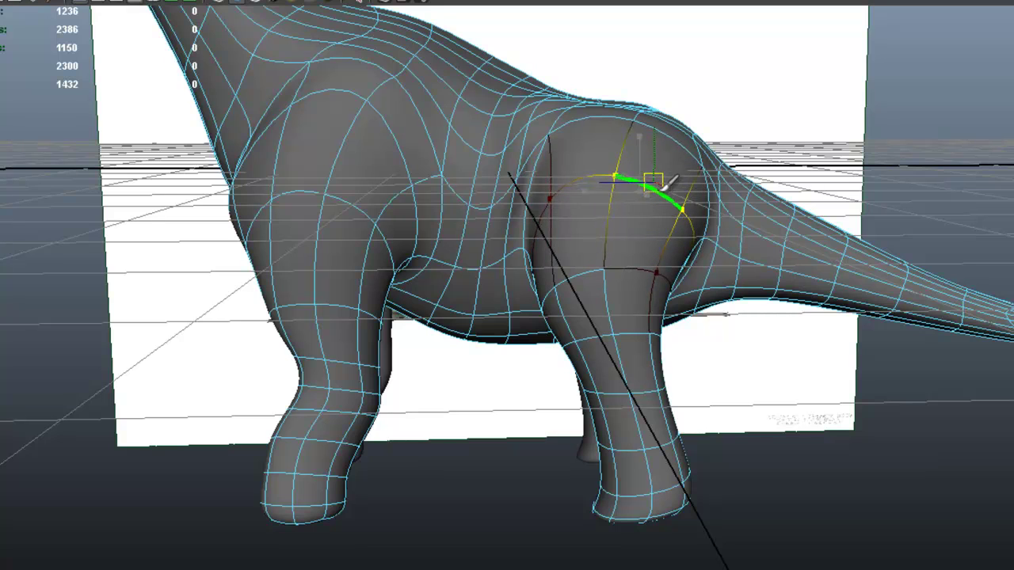
alt+drag(705, 220, 507, 192)
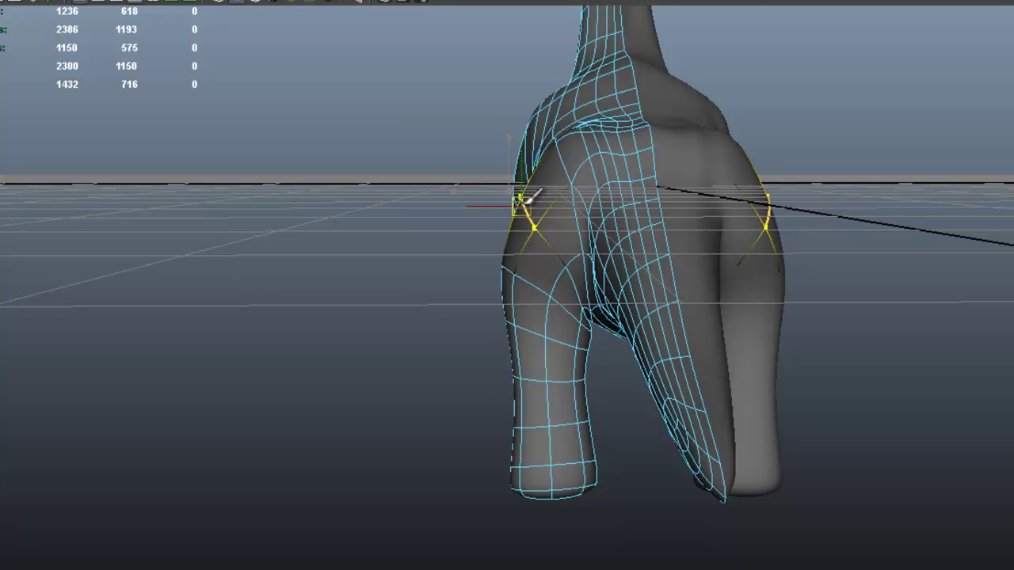
alt+drag(530, 220, 757, 248)
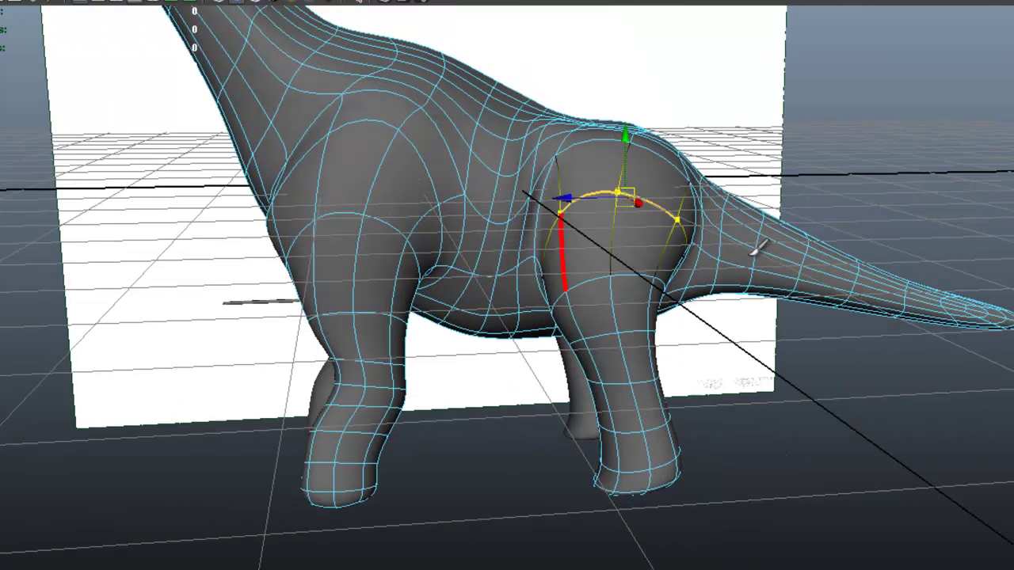
alt+drag(603, 270, 734, 275)
- Adjust the rear edges of the hind leg around the knee with soft selection
alt+right_drag(735, 275, 744, 285)
alt+drag(744, 286, 697, 267)
alt+right_drag(697, 266, 723, 351)
alt+middle_drag(723, 351, 727, 274)
alt+drag(615, 261, 718, 321)
double_click(634, 308)
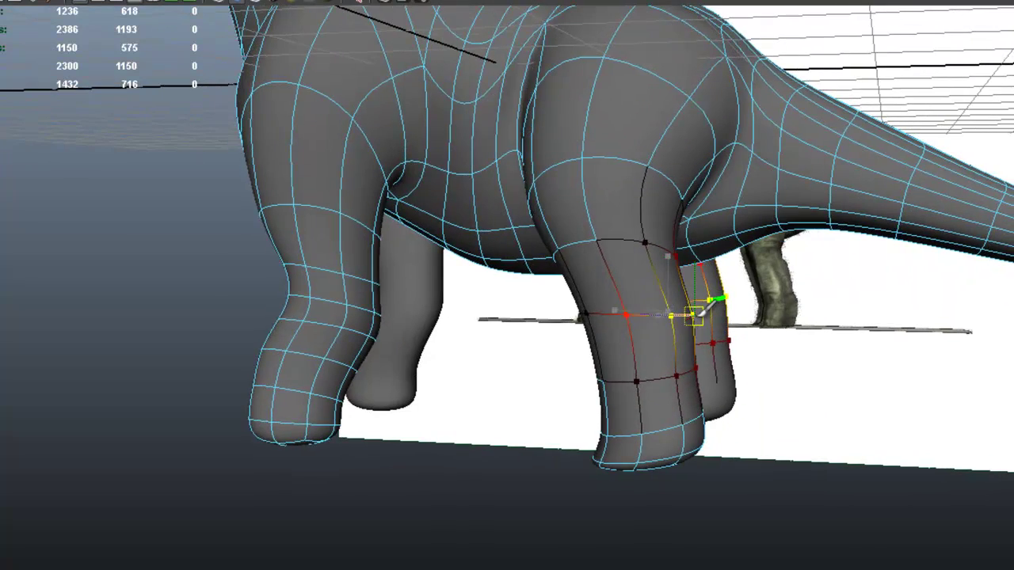
alt+drag(685, 285, 745, 366)
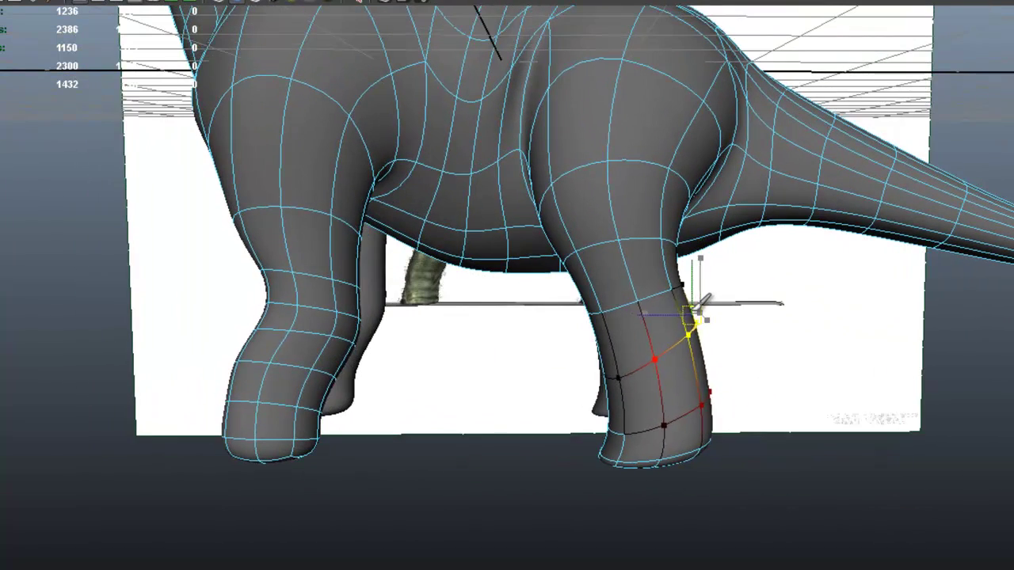
- Reposition the rear edges of the lower hind leg just above the foot
alt+drag(698, 309, 569, 353)
click(621, 397)
shift+click(656, 392)
alt+drag(663, 386, 754, 363)
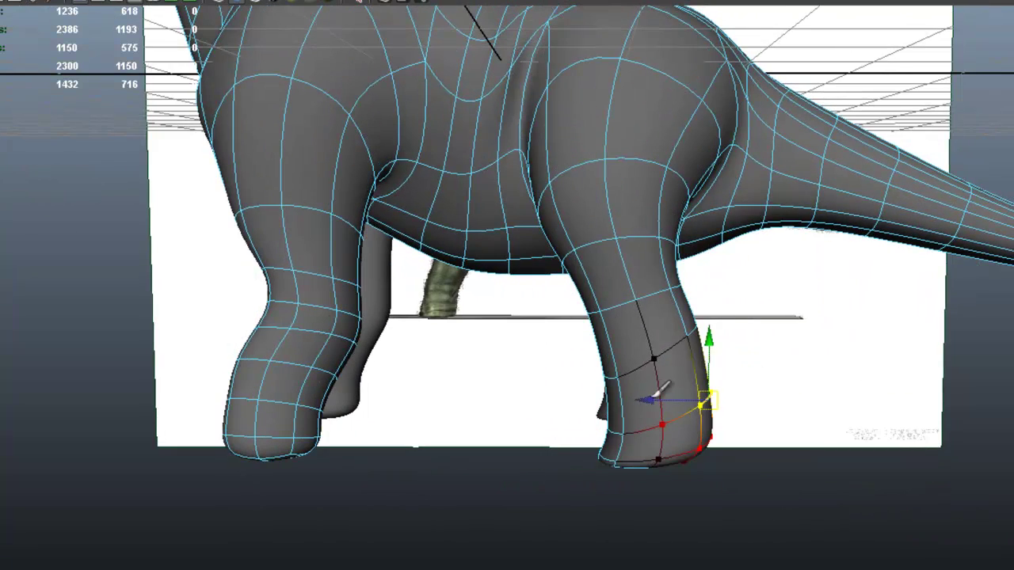
alt+drag(648, 337, 638, 257)
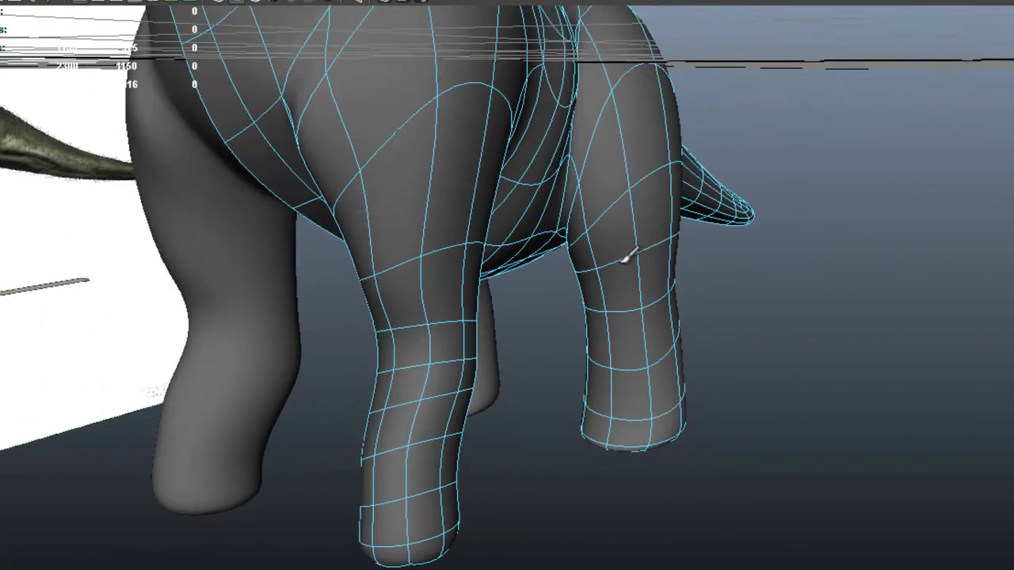
- Soft-adjust the front edges of the hind leg around and just below the knee
double_click(627, 254)
alt+drag(623, 226, 608, 269)
click(622, 310)
alt+drag(622, 309, 674, 301)
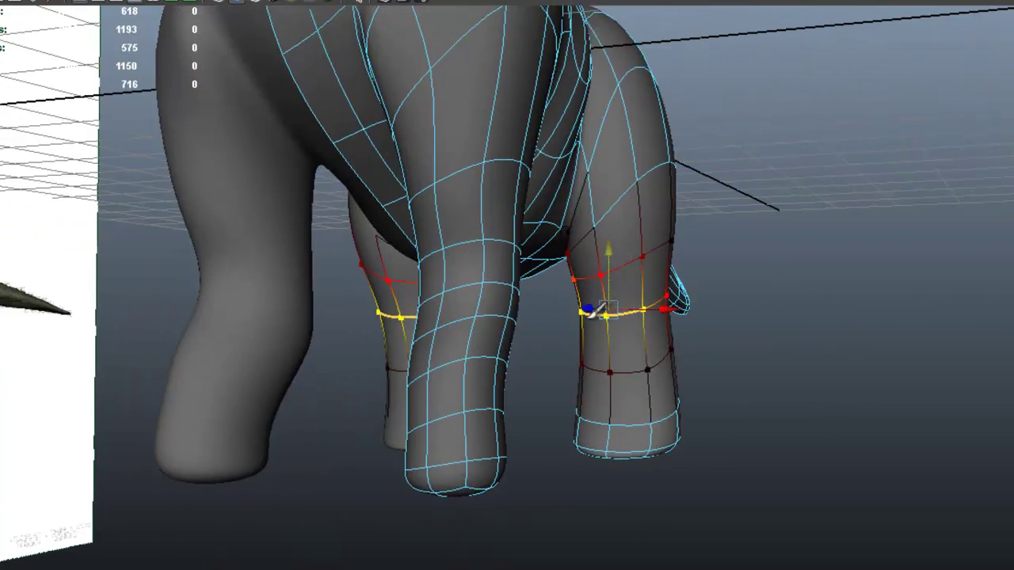
alt+drag(608, 313, 634, 132)
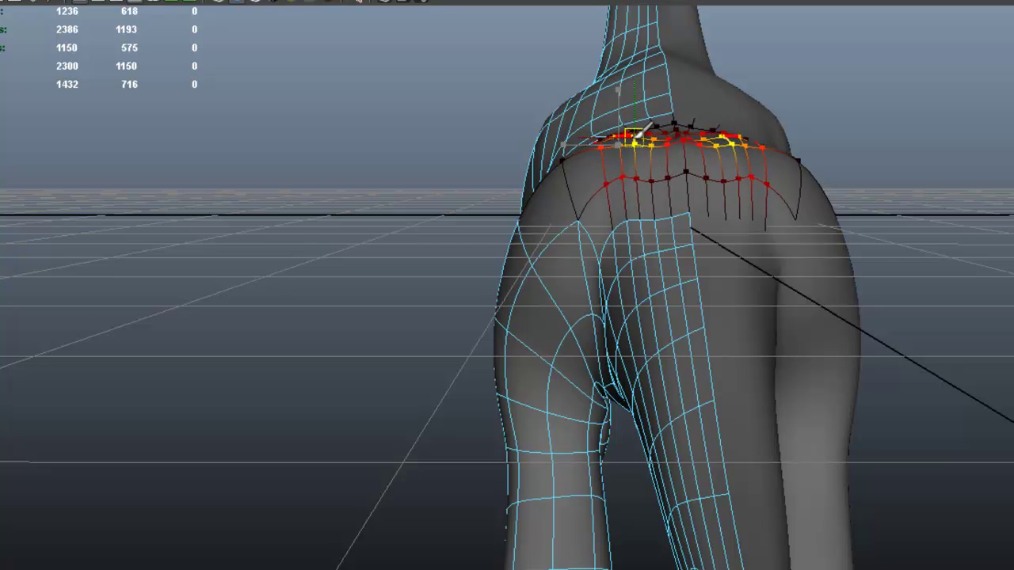
- Reduce the soft-selection falloff radius to about 46 and adjust the central edges across the rump above the tail base
alt+drag(906, 168, 634, 151)
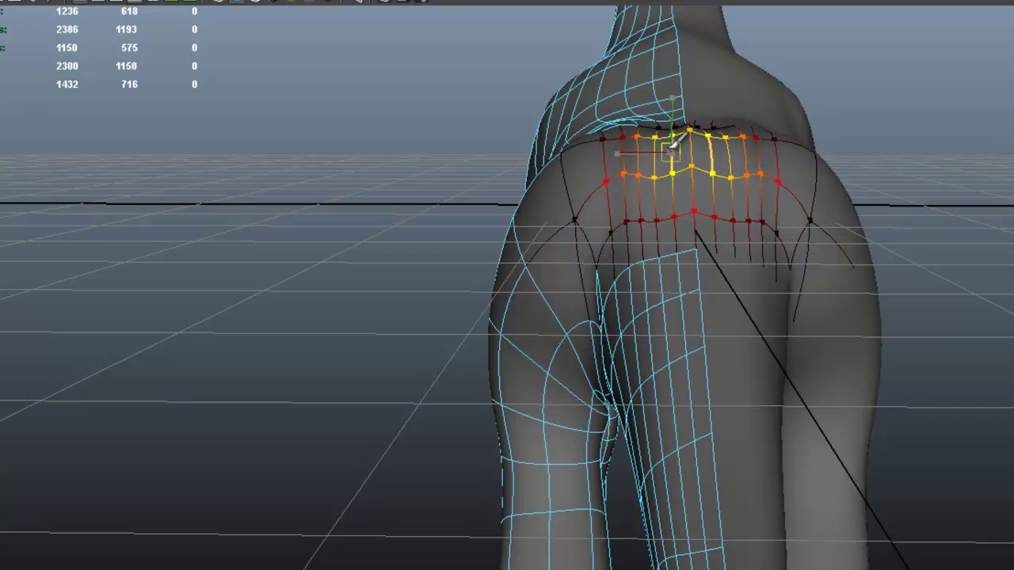
drag(766, 163, 600, 164)
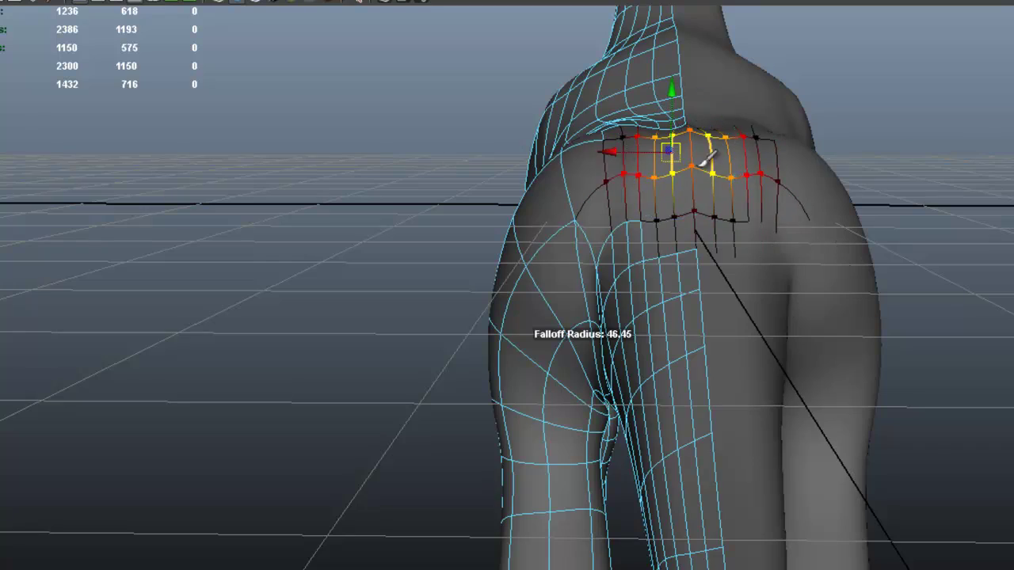
alt+drag(769, 163, 616, 195)
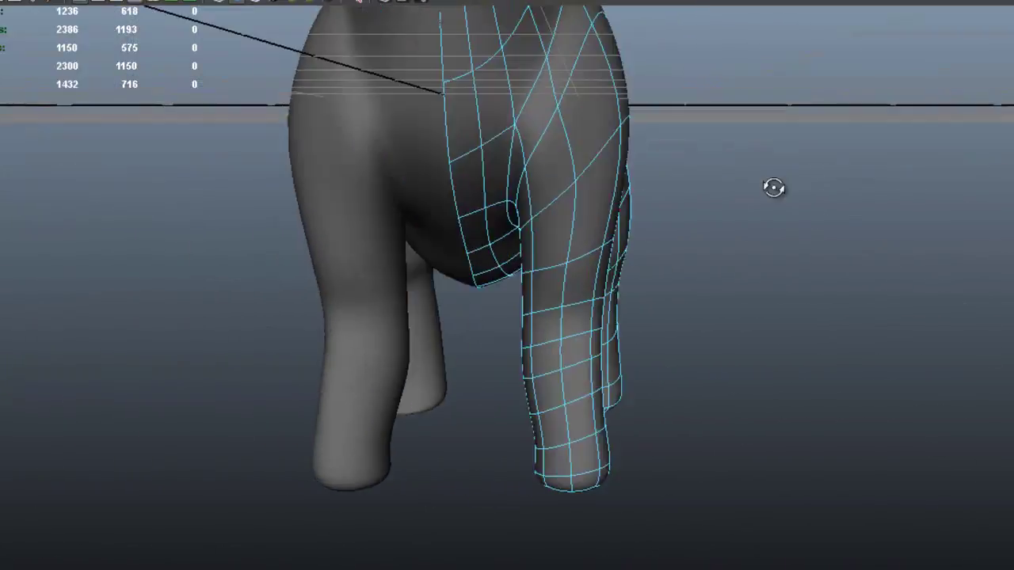
- Check the third and fourth reference images for the stance and shape of the legs
alt+drag(772, 187, 670, 208)
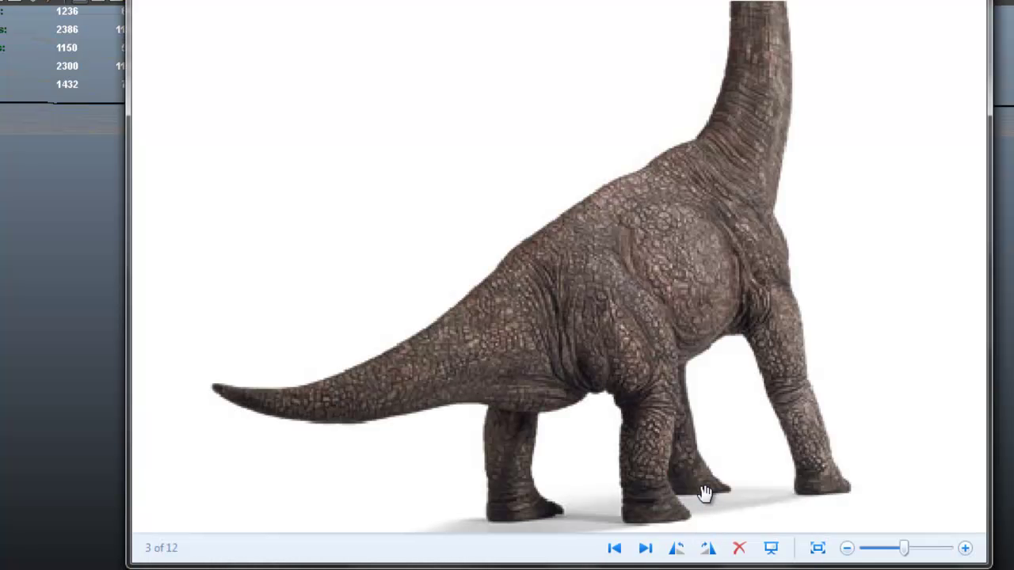
click(646, 548)
scroll(636, 428, up, 3)
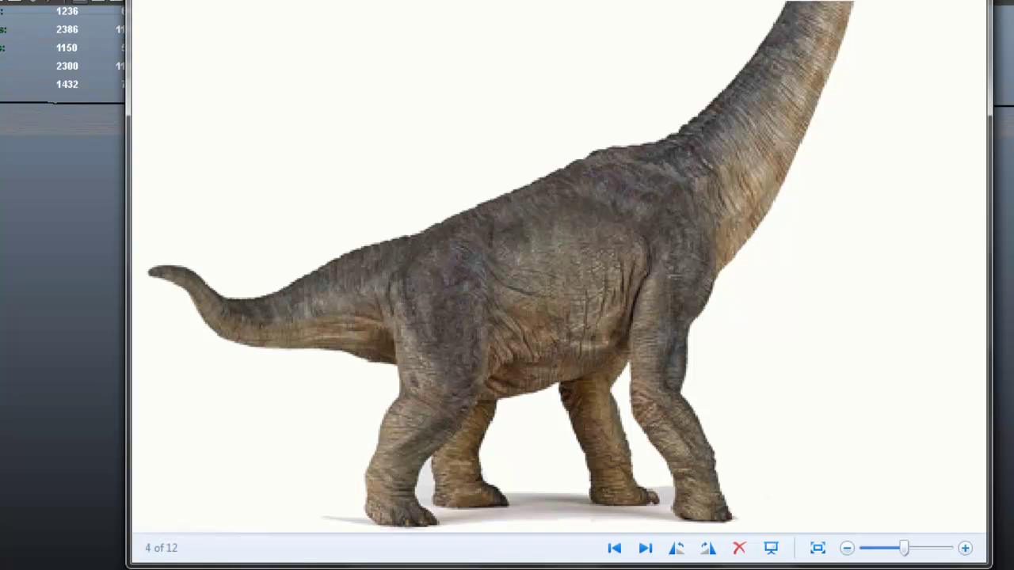
click(922, 1)
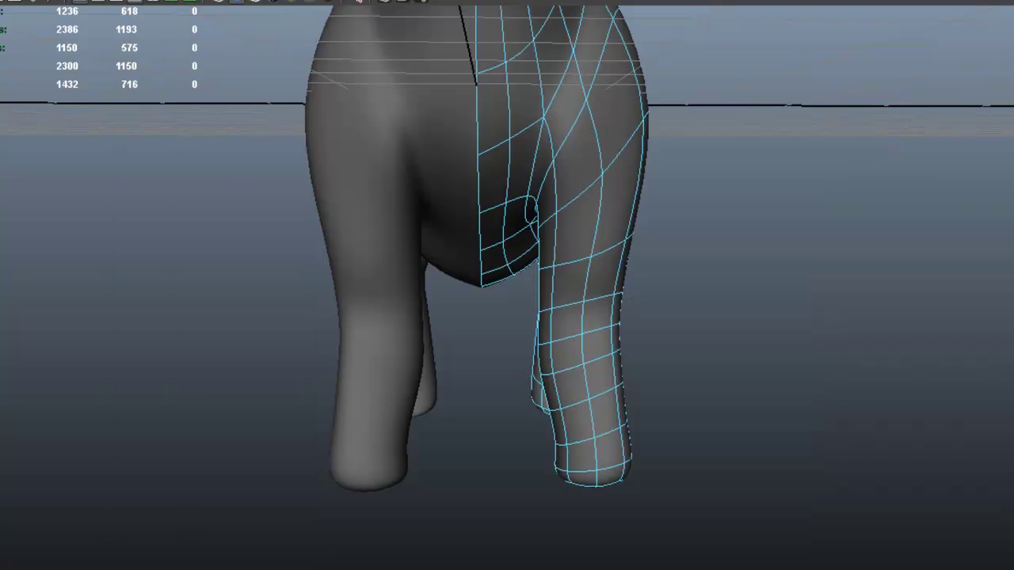
- Adjust the edges of the lower hind leg above the foot with soft selection
alt+drag(650, 211, 495, 211)
alt+middle_drag(532, 229, 656, 203)
mouse_move(613, 212)
alt+mouse_down()
mouse_move(629, 220)
mouse_move(607, 224)
alt+mouse_up()
alt+right_drag(618, 276, 686, 280)
alt+drag(691, 273, 726, 309)
double_click(736, 318)
alt+drag(588, 298, 780, 272)
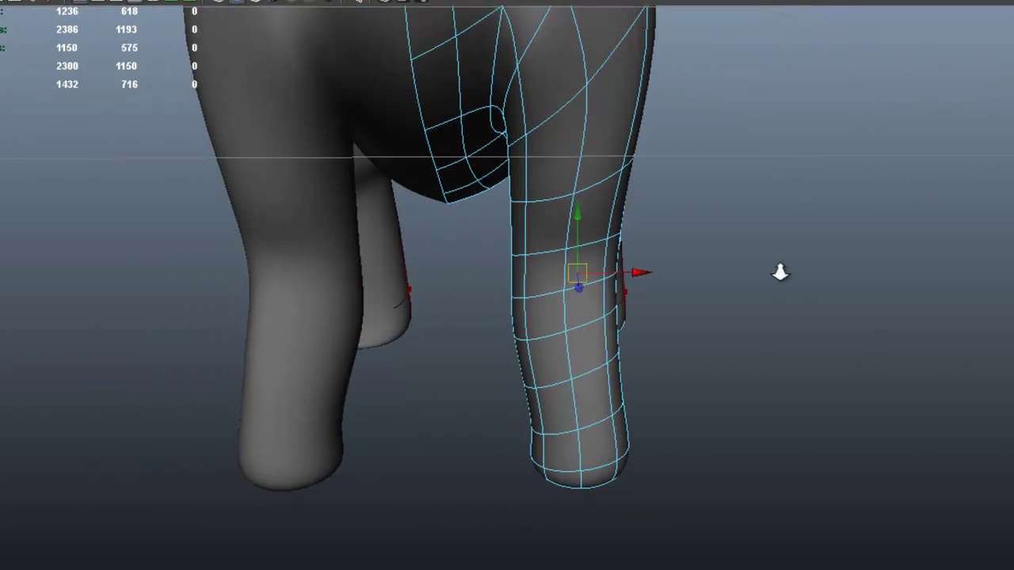
alt+right_drag(781, 271, 581, 192)
alt+middle_drag(587, 215, 613, 247)
- Browse the remaining brachiosaurus reference images and examine the leg shapes, enlarging the second image
key(alt+Tab)
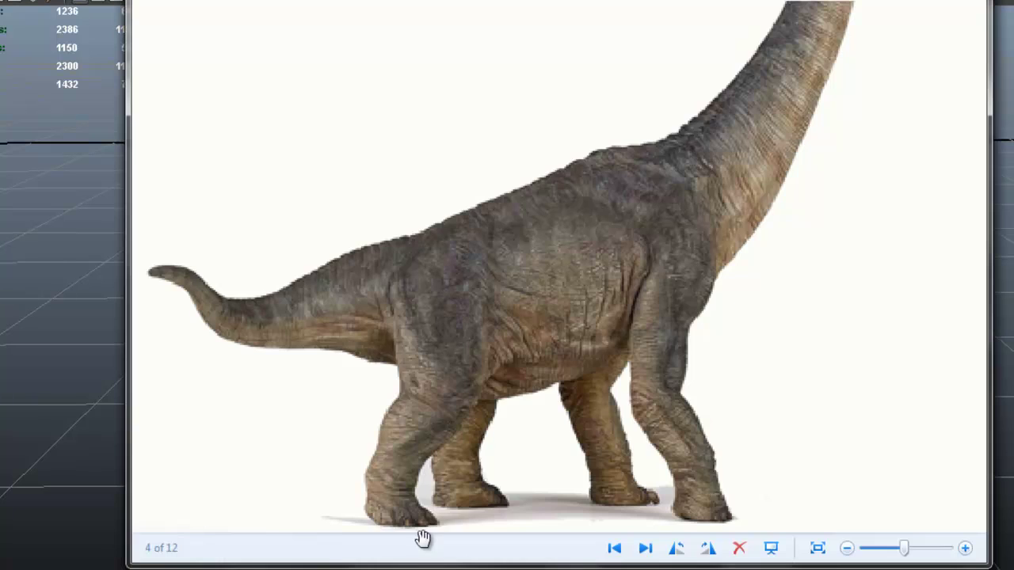
click(645, 548)
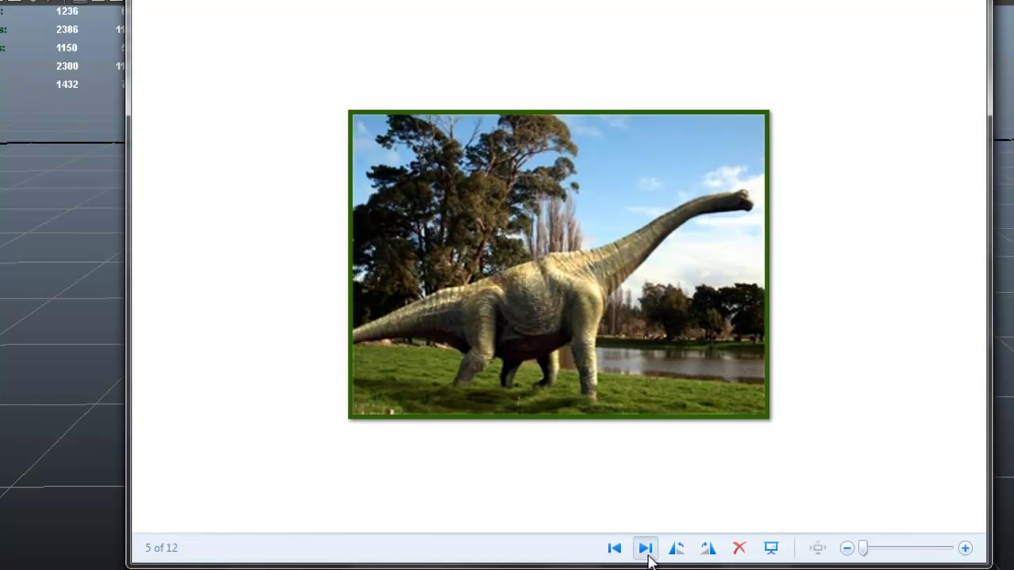
click(646, 548)
click(645, 548)
click(645, 548)
click(645, 548)
click(645, 548)
click(645, 548)
click(645, 548)
click(646, 548)
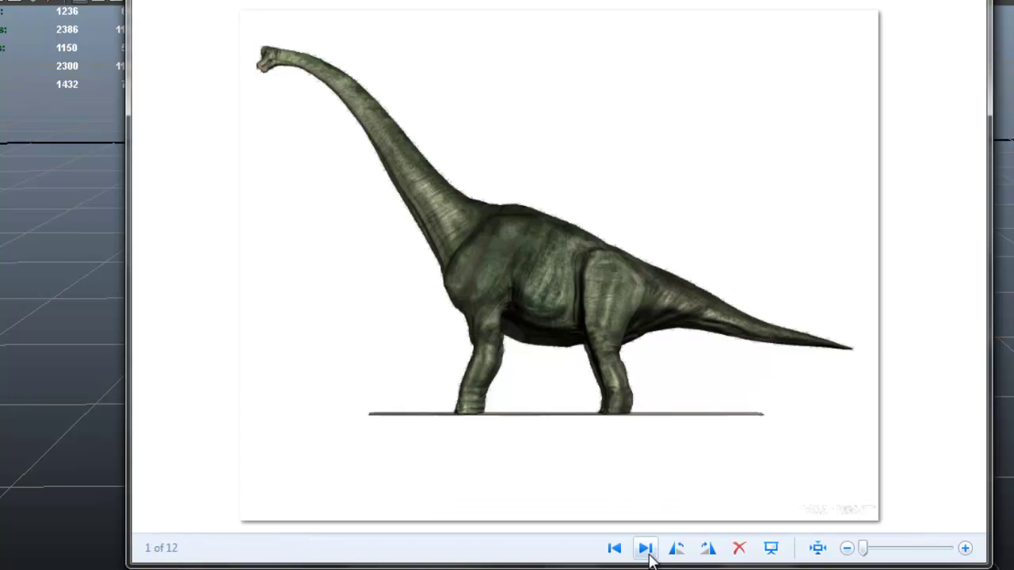
click(645, 548)
scroll(692, 284, up, 2)
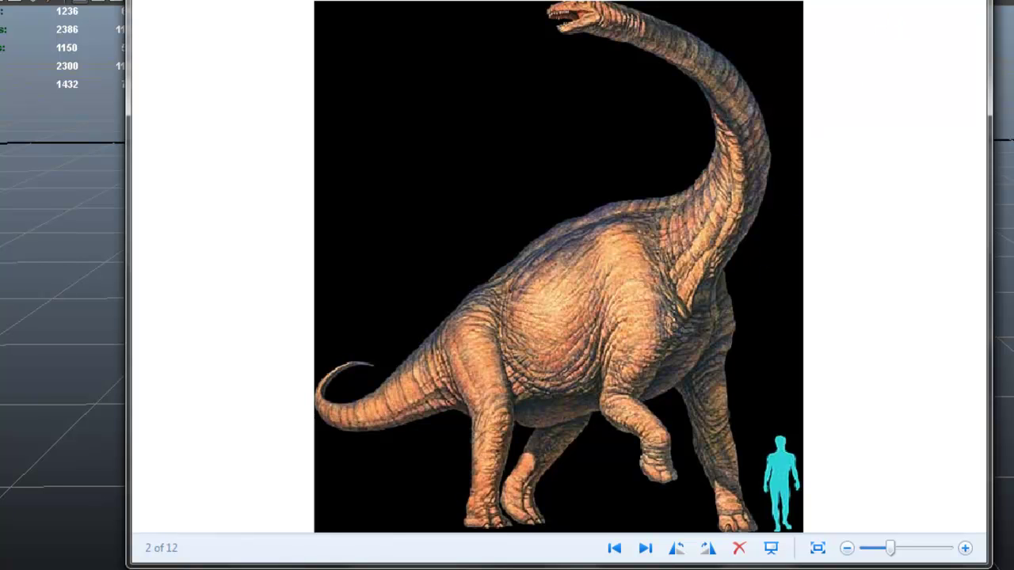
click(910, 3)
- Reshape the inner edges of the front leg just above the knee with soft selection
alt+middle_drag(638, 182, 650, 77)
alt+right_drag(673, 230, 740, 271)
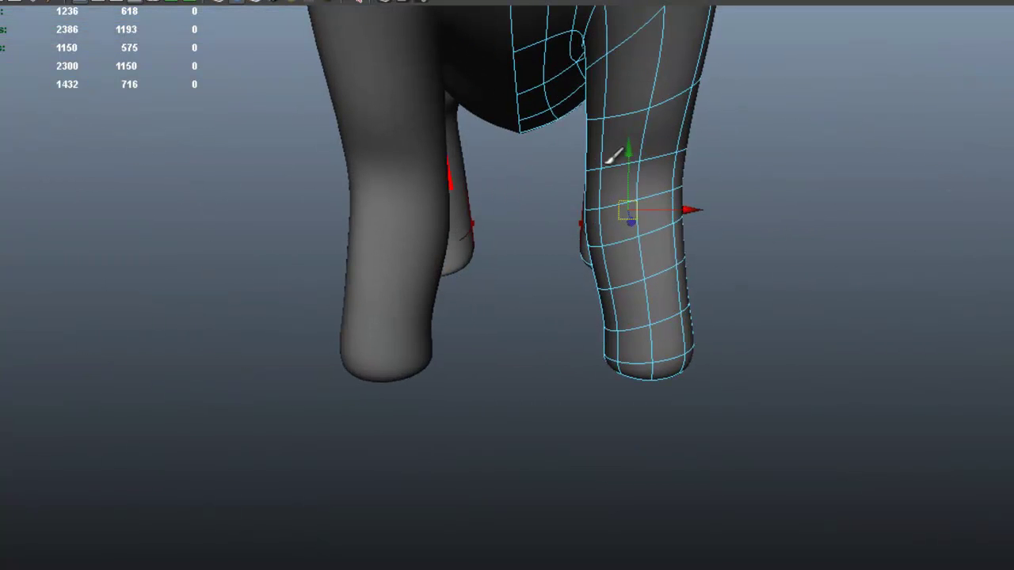
click(595, 169)
drag(595, 172, 607, 175)
click(775, 241)
alt+drag(753, 207, 748, 239)
click(609, 157)
drag(615, 154, 624, 42)
click(797, 111)
- Soft-adjust the inner edges of the hind leg at the knee and just above the foot
alt+right_drag(772, 115, 606, 80)
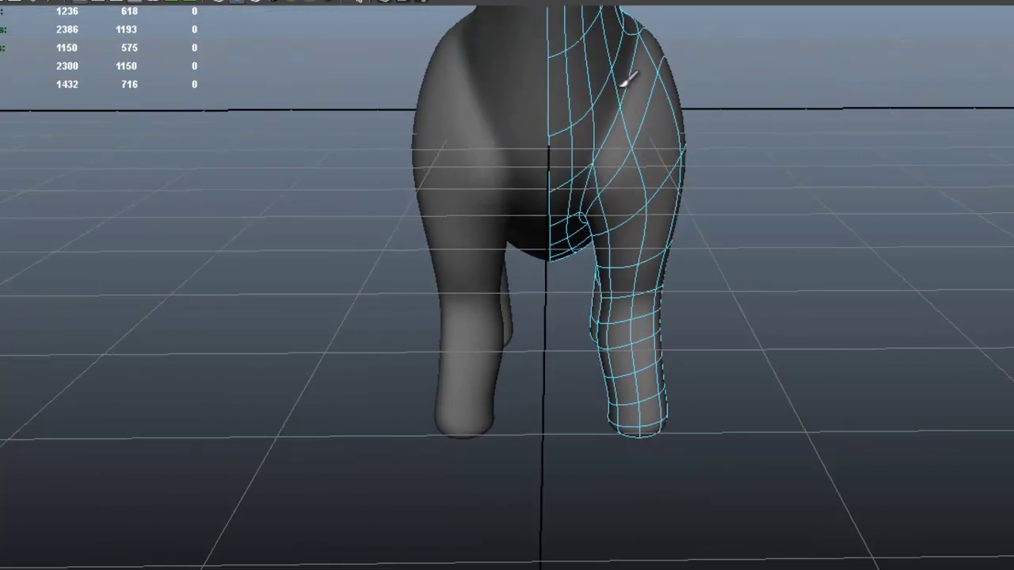
alt+middle_drag(630, 80, 613, 124)
alt+drag(748, 154, 633, 156)
alt+right_drag(697, 156, 603, 125)
alt+drag(717, 152, 790, 115)
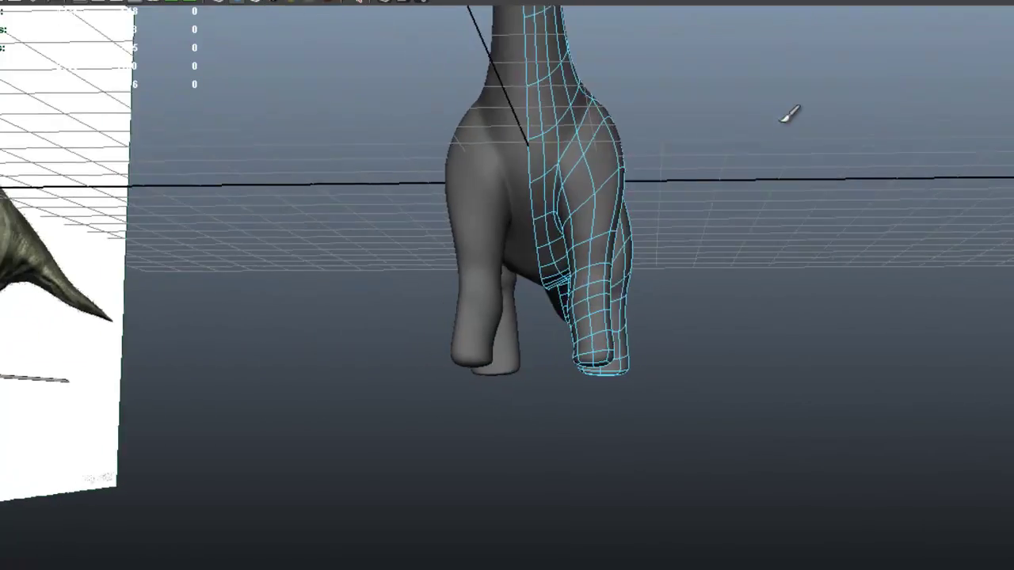
alt+middle_drag(663, 211, 566, 132)
alt+right_drag(709, 266, 831, 269)
alt+drag(673, 207, 403, 130)
scroll(472, 178, up, 2)
click(407, 120)
drag(417, 96, 426, 109)
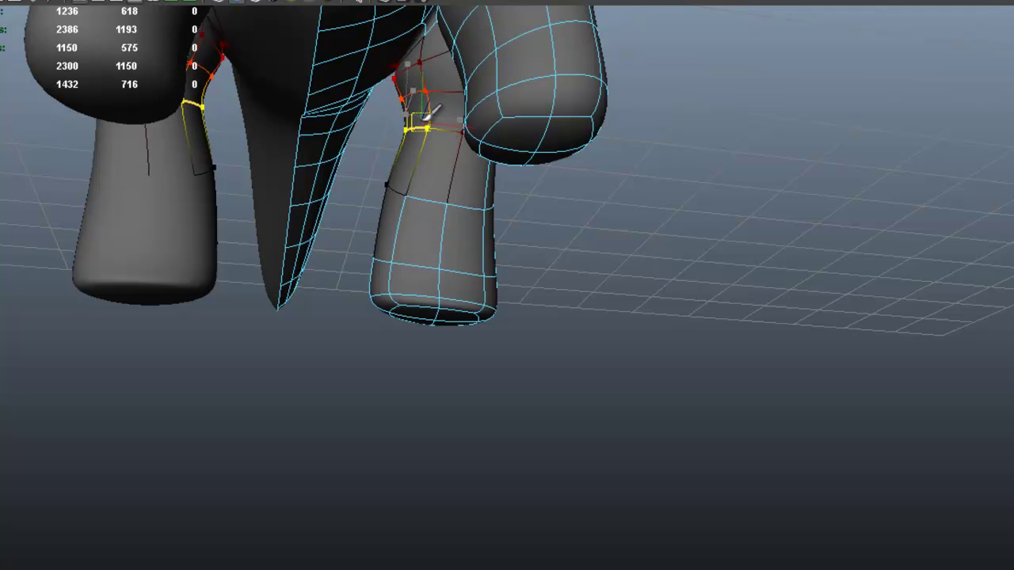
alt+drag(557, 173, 400, 260)
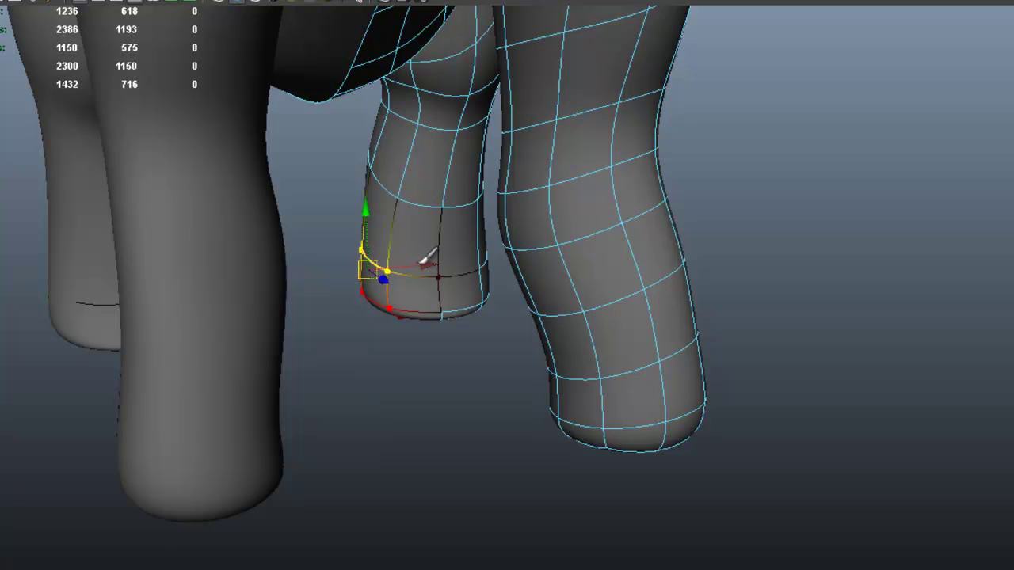
- Reshape the inner thigh edges where the hind leg joins the belly and return to whole-object selection
alt+drag(438, 219, 470, 149)
double_click(433, 149)
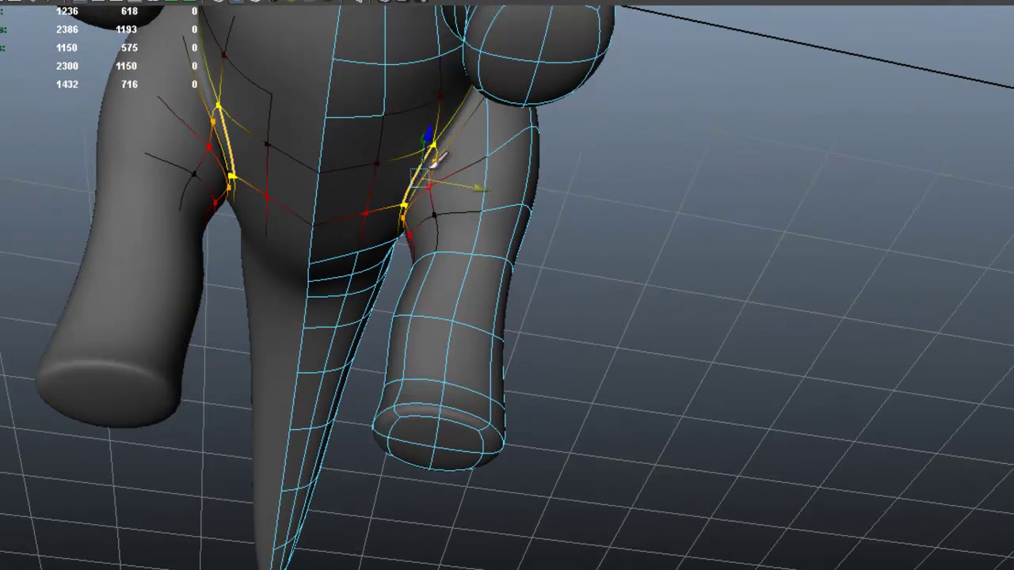
alt+drag(401, 157, 615, 175)
click(559, 149)
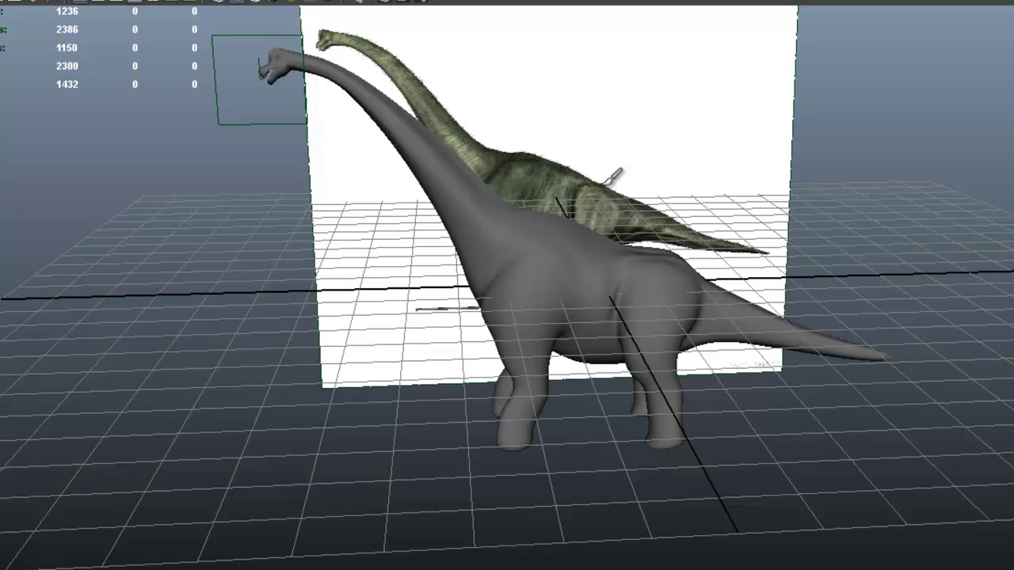